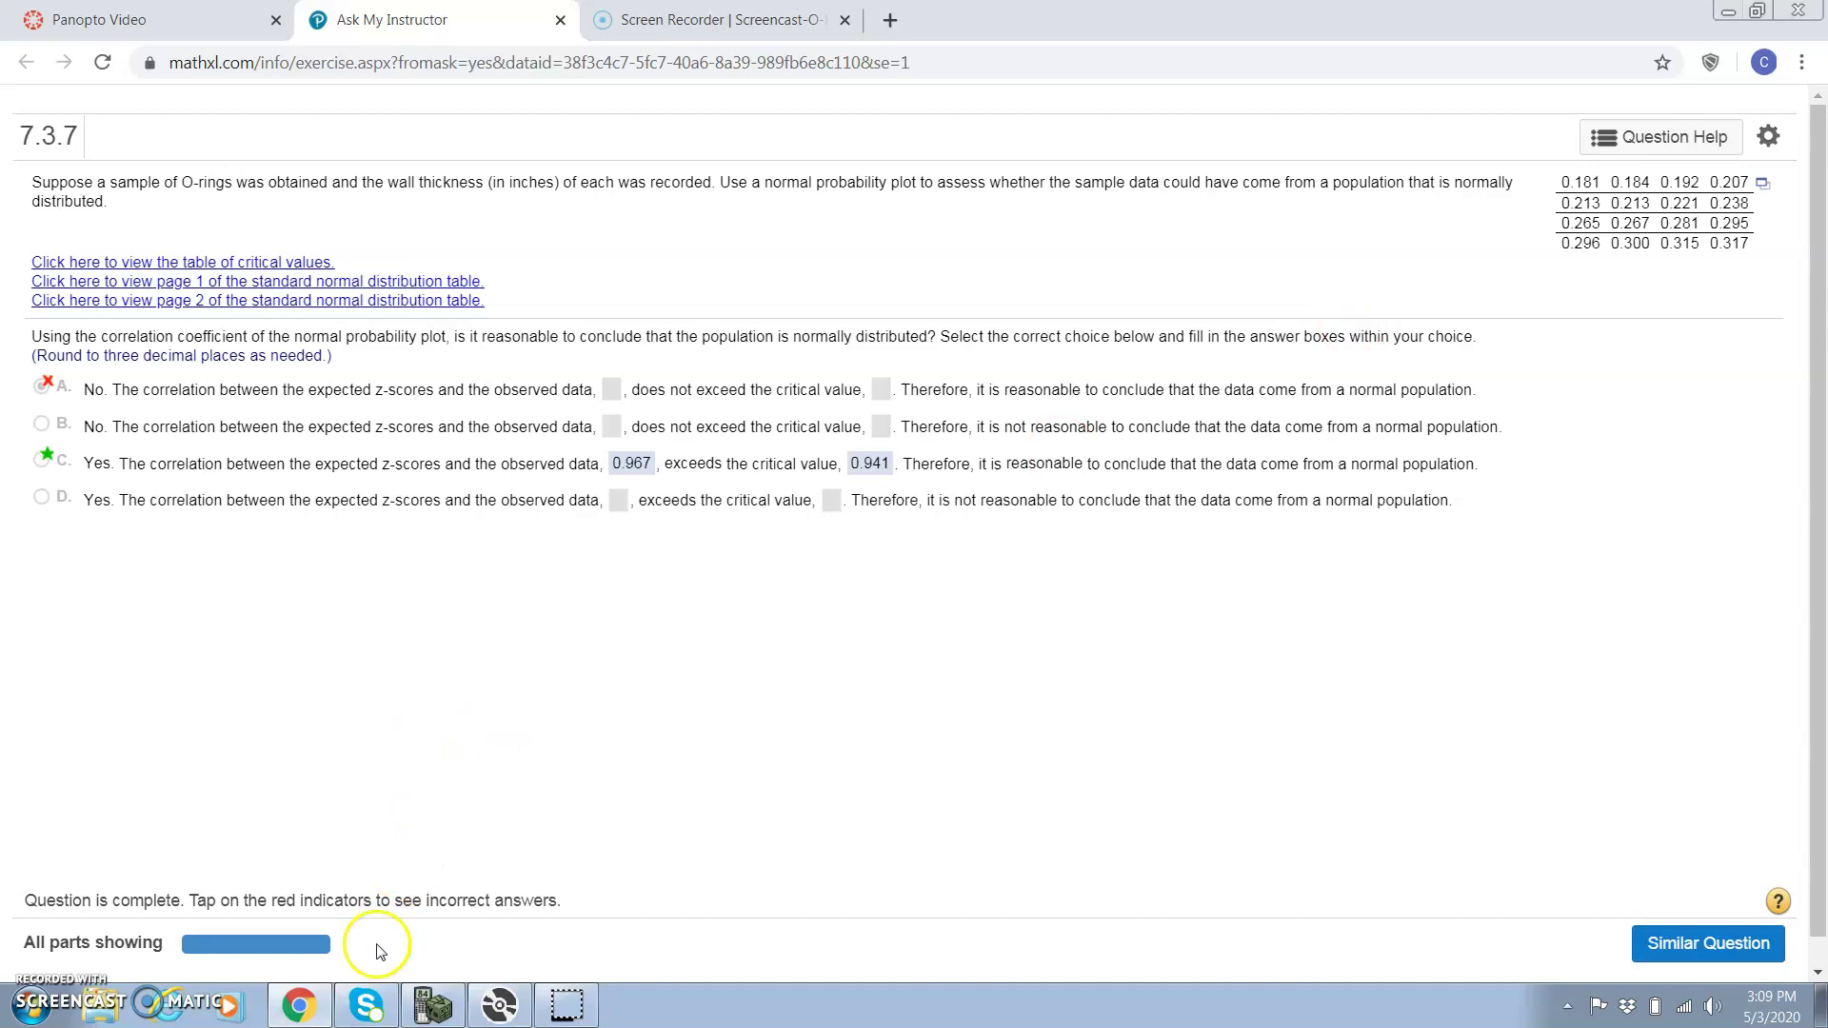
Bring the TI-SmartView calculator, with the O-ring thicknesses in L1, in front of MathXL.
{"action": "left_click", "coordinate": [433, 1006]}
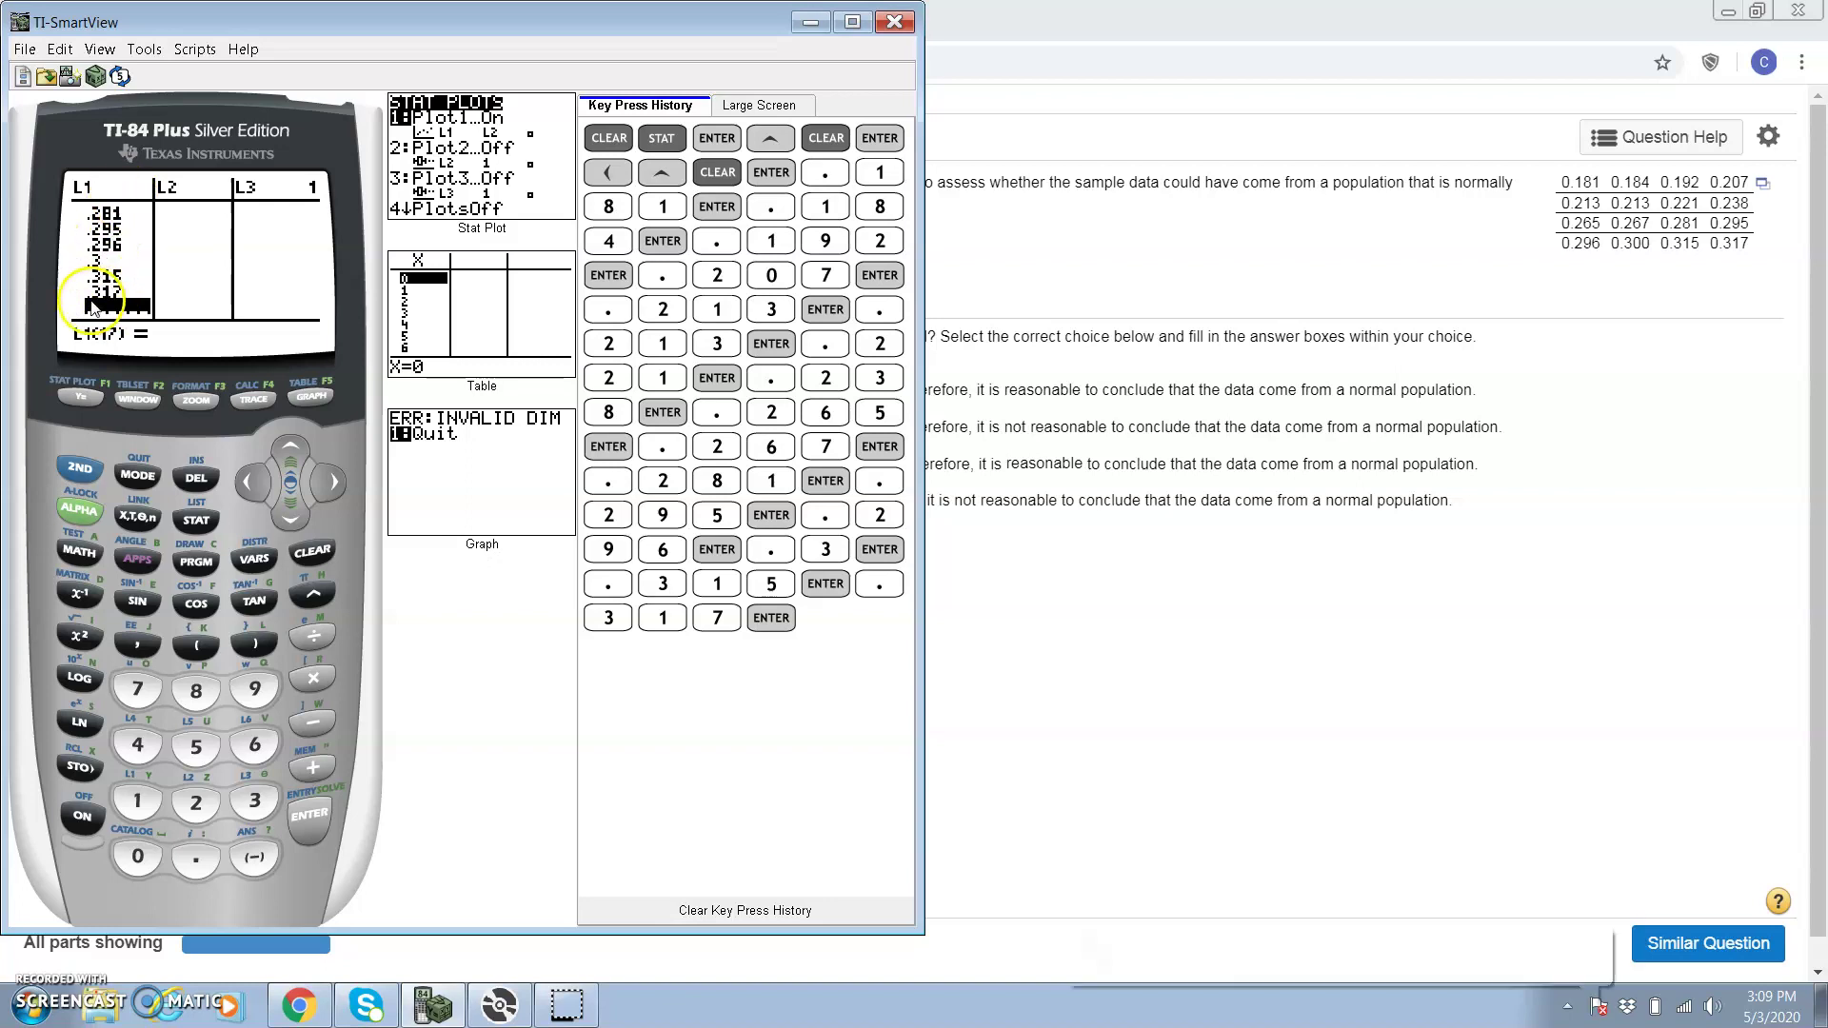
Set Stat Plot1 to a normal probability plot of L1 with data on the X axis.
{"action": "left_click", "coordinate": [74, 470]}
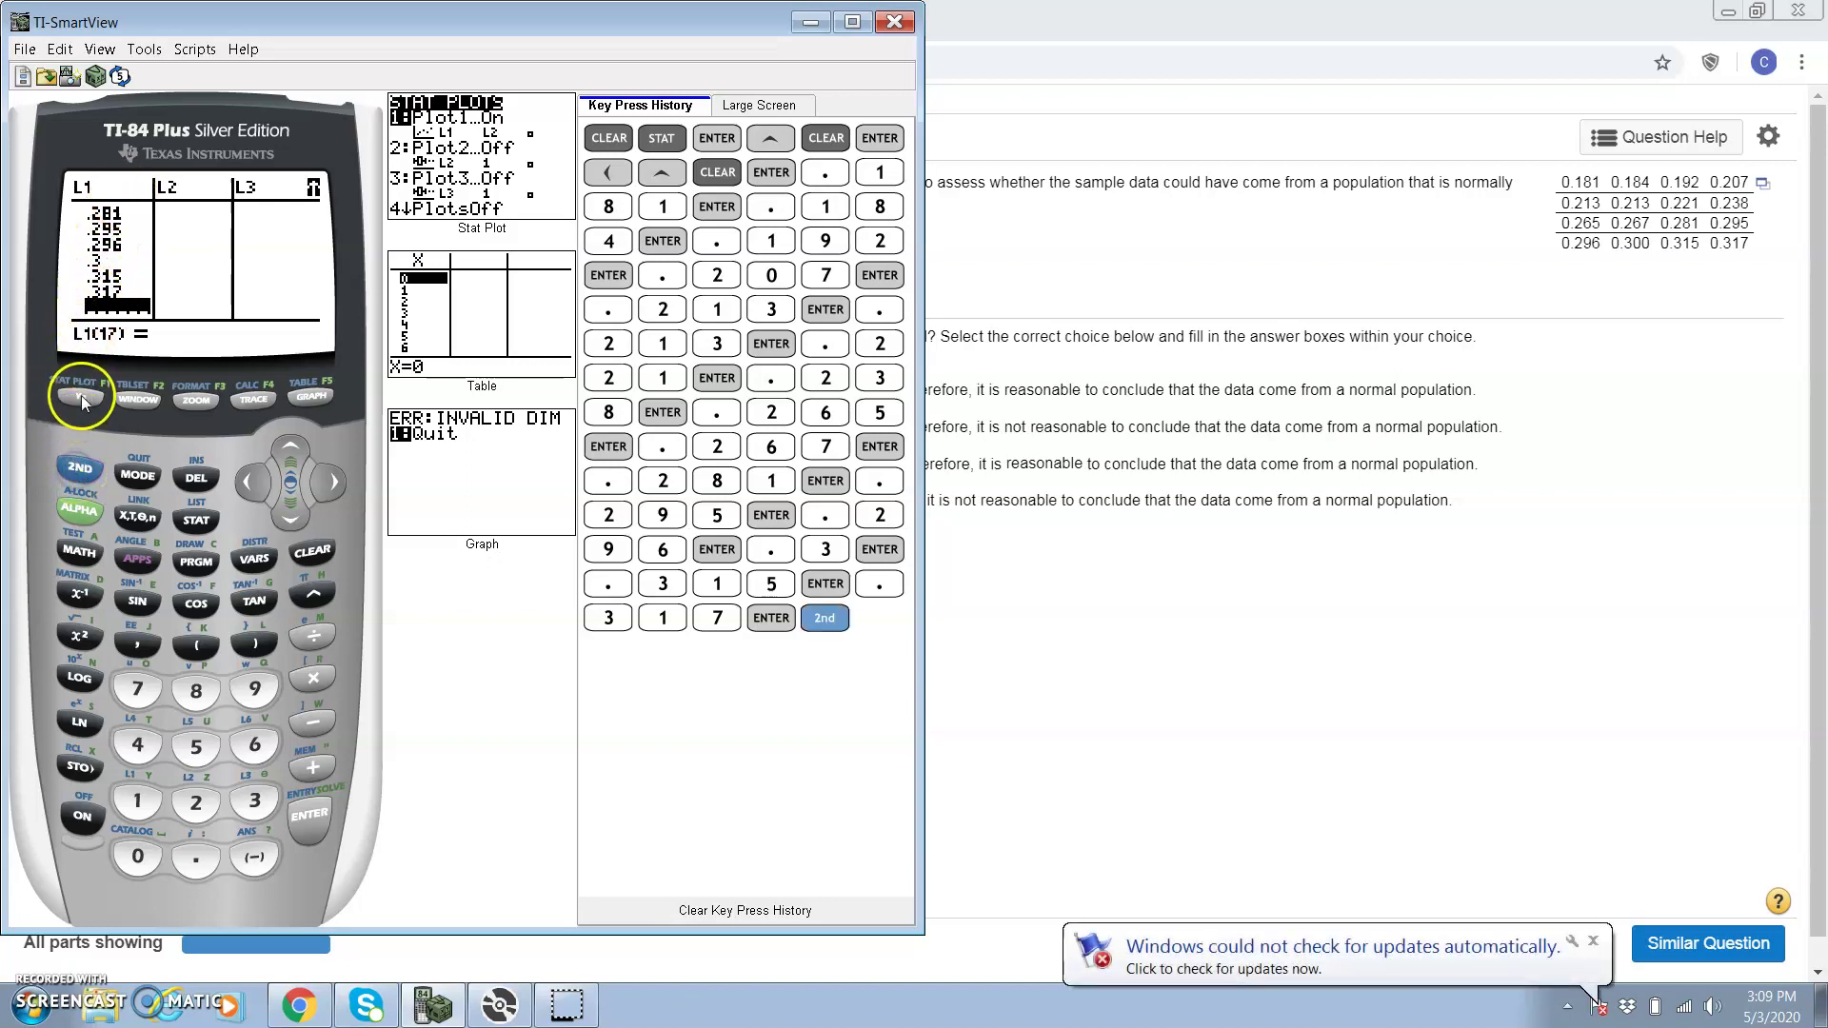
{"action": "left_click", "coordinate": [82, 396]}
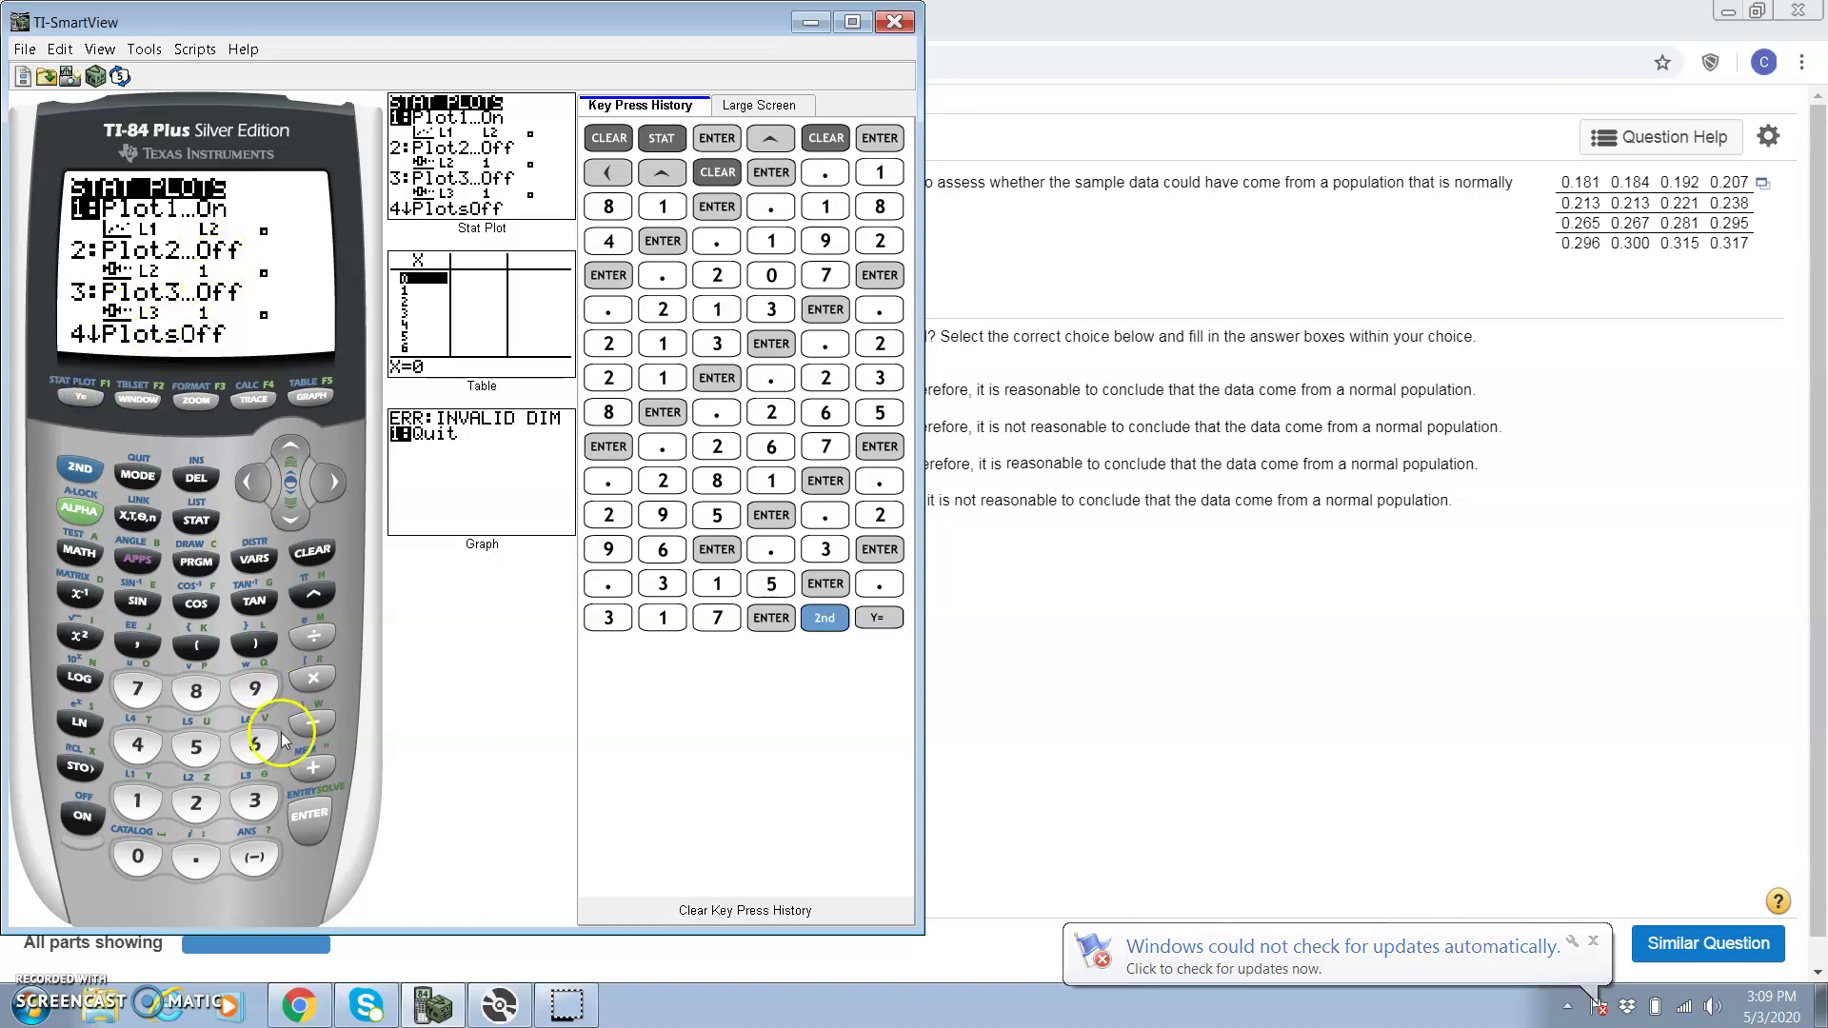
{"action": "left_click", "coordinate": [306, 812]}
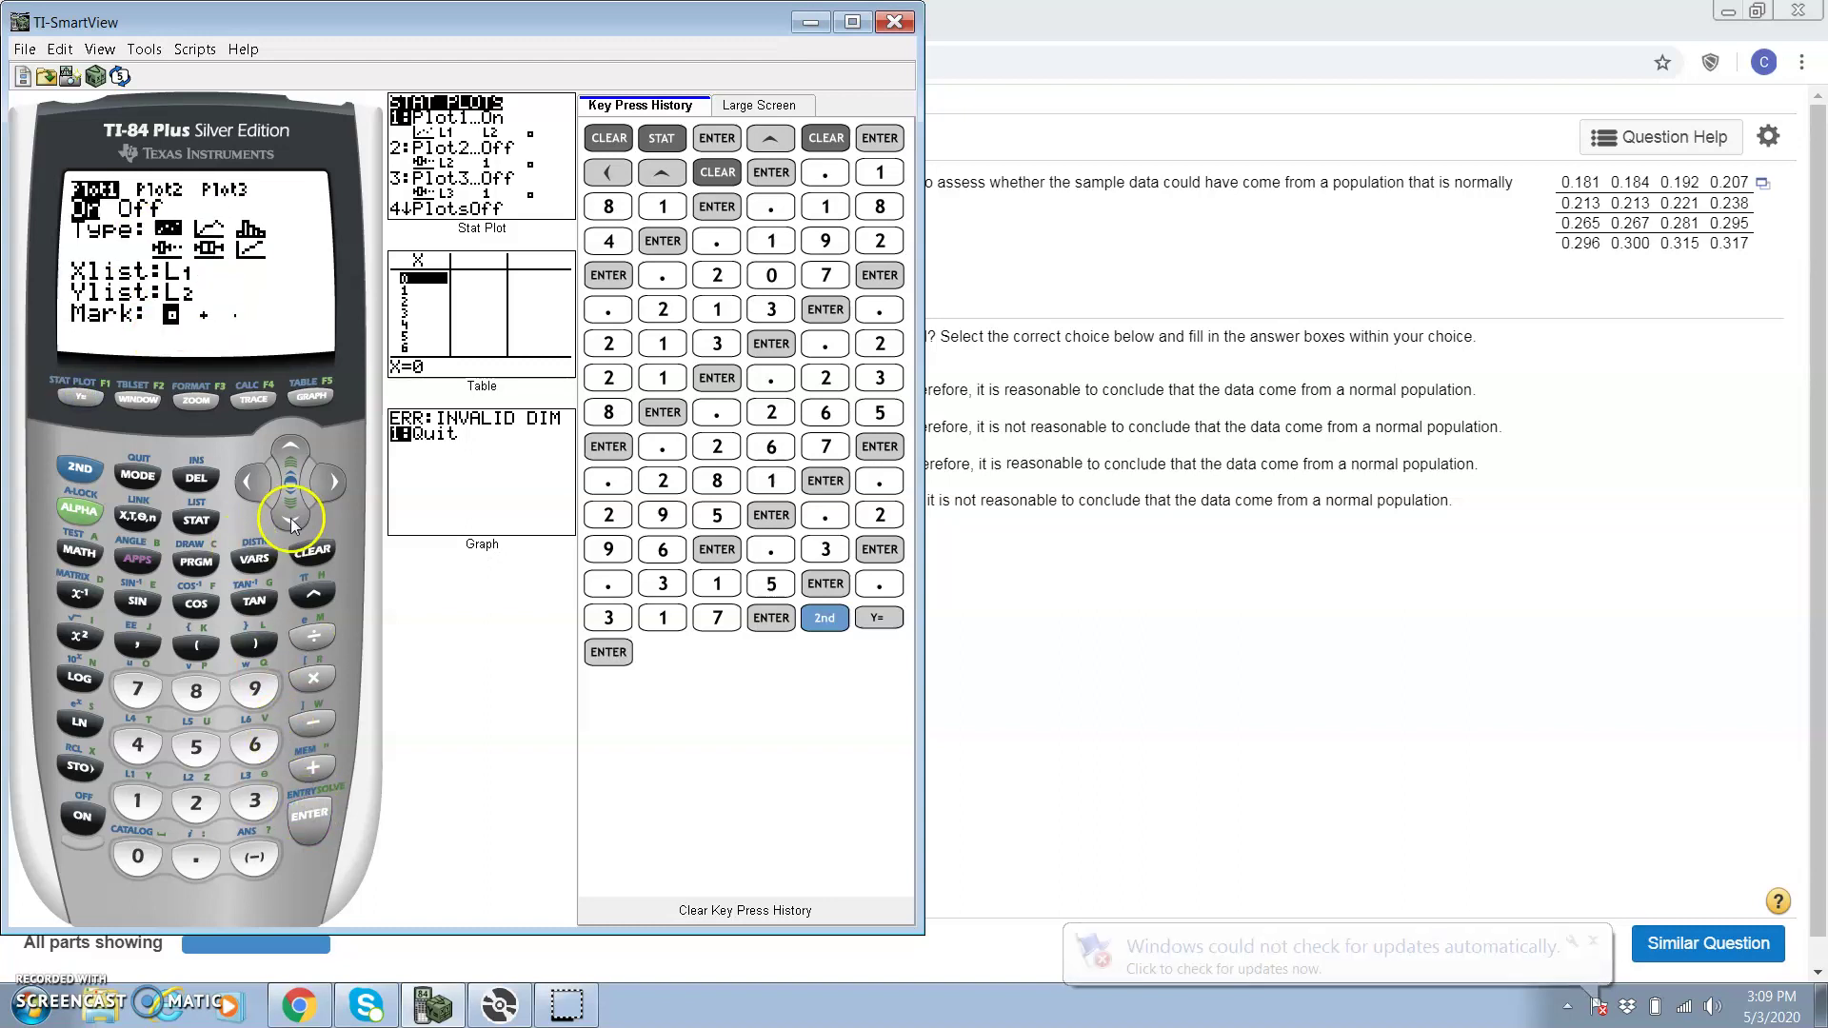
{"action": "left_click", "coordinate": [290, 518]}
{"action": "left_click", "coordinate": [322, 483]}
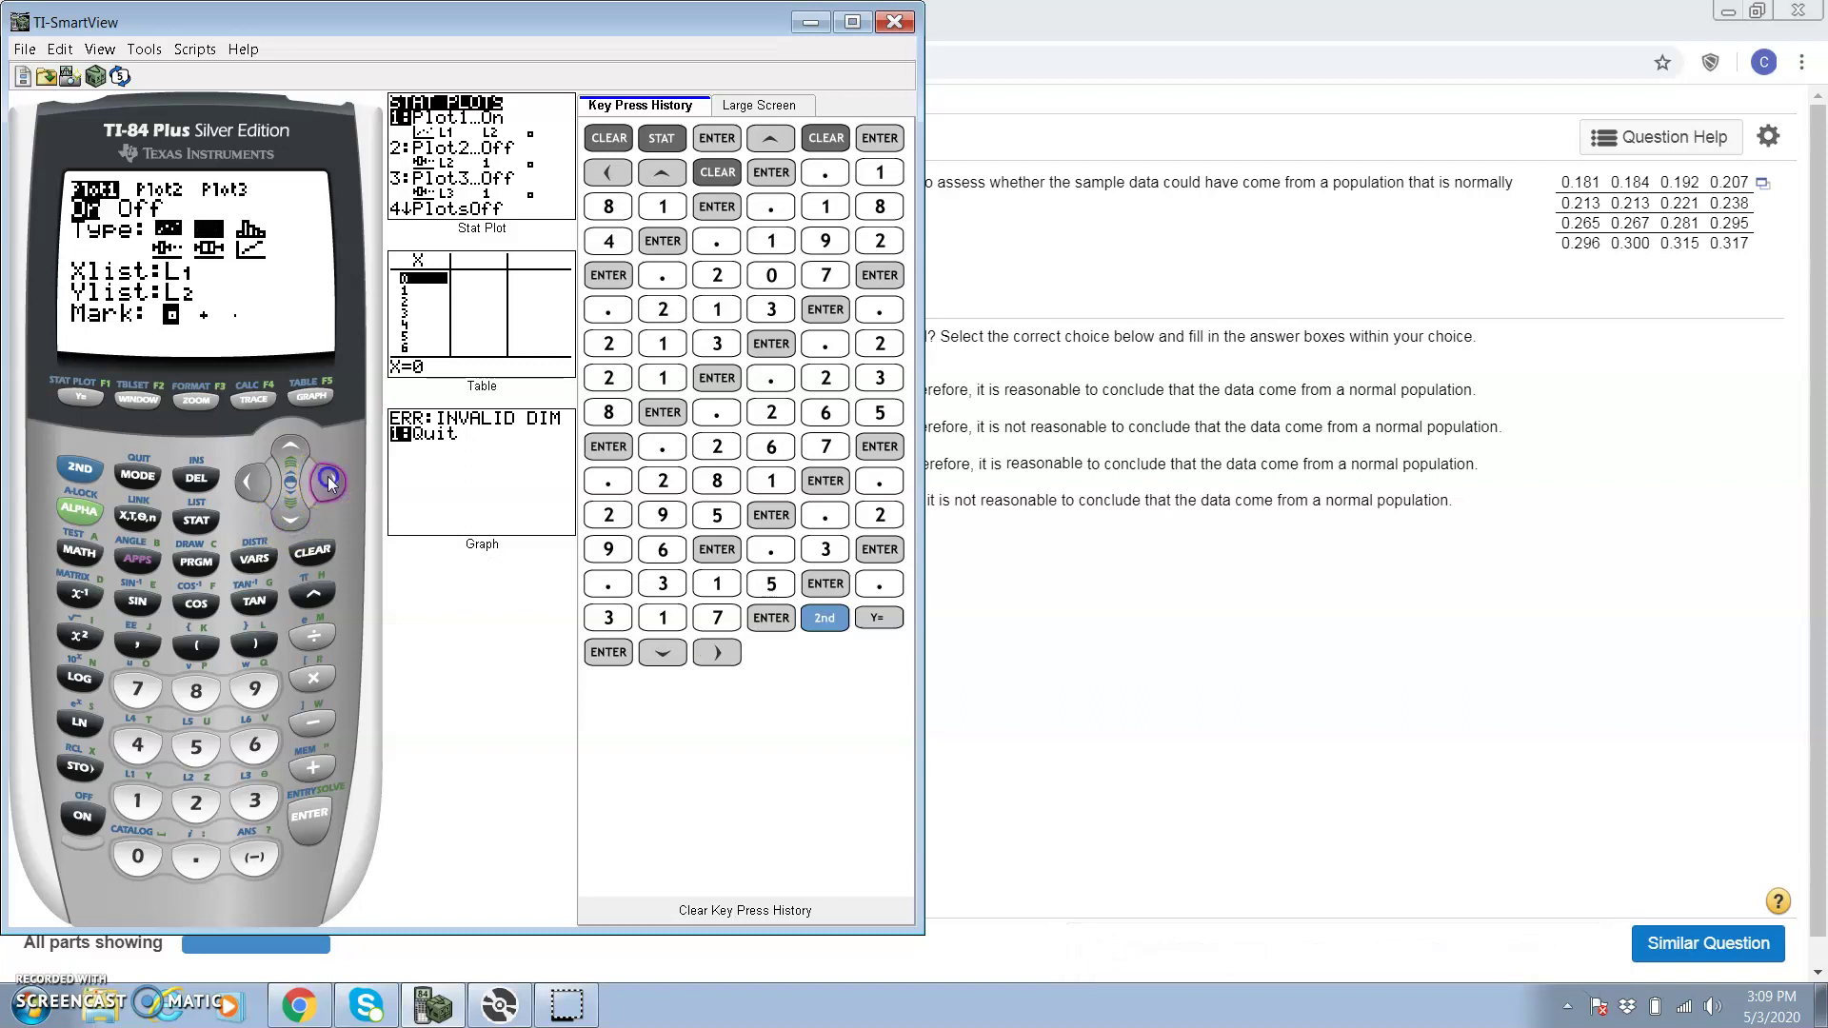
{"action": "left_click", "coordinate": [326, 483]}
{"action": "left_click", "coordinate": [326, 483]}
{"action": "left_click", "coordinate": [328, 482]}
{"action": "left_click", "coordinate": [329, 483]}
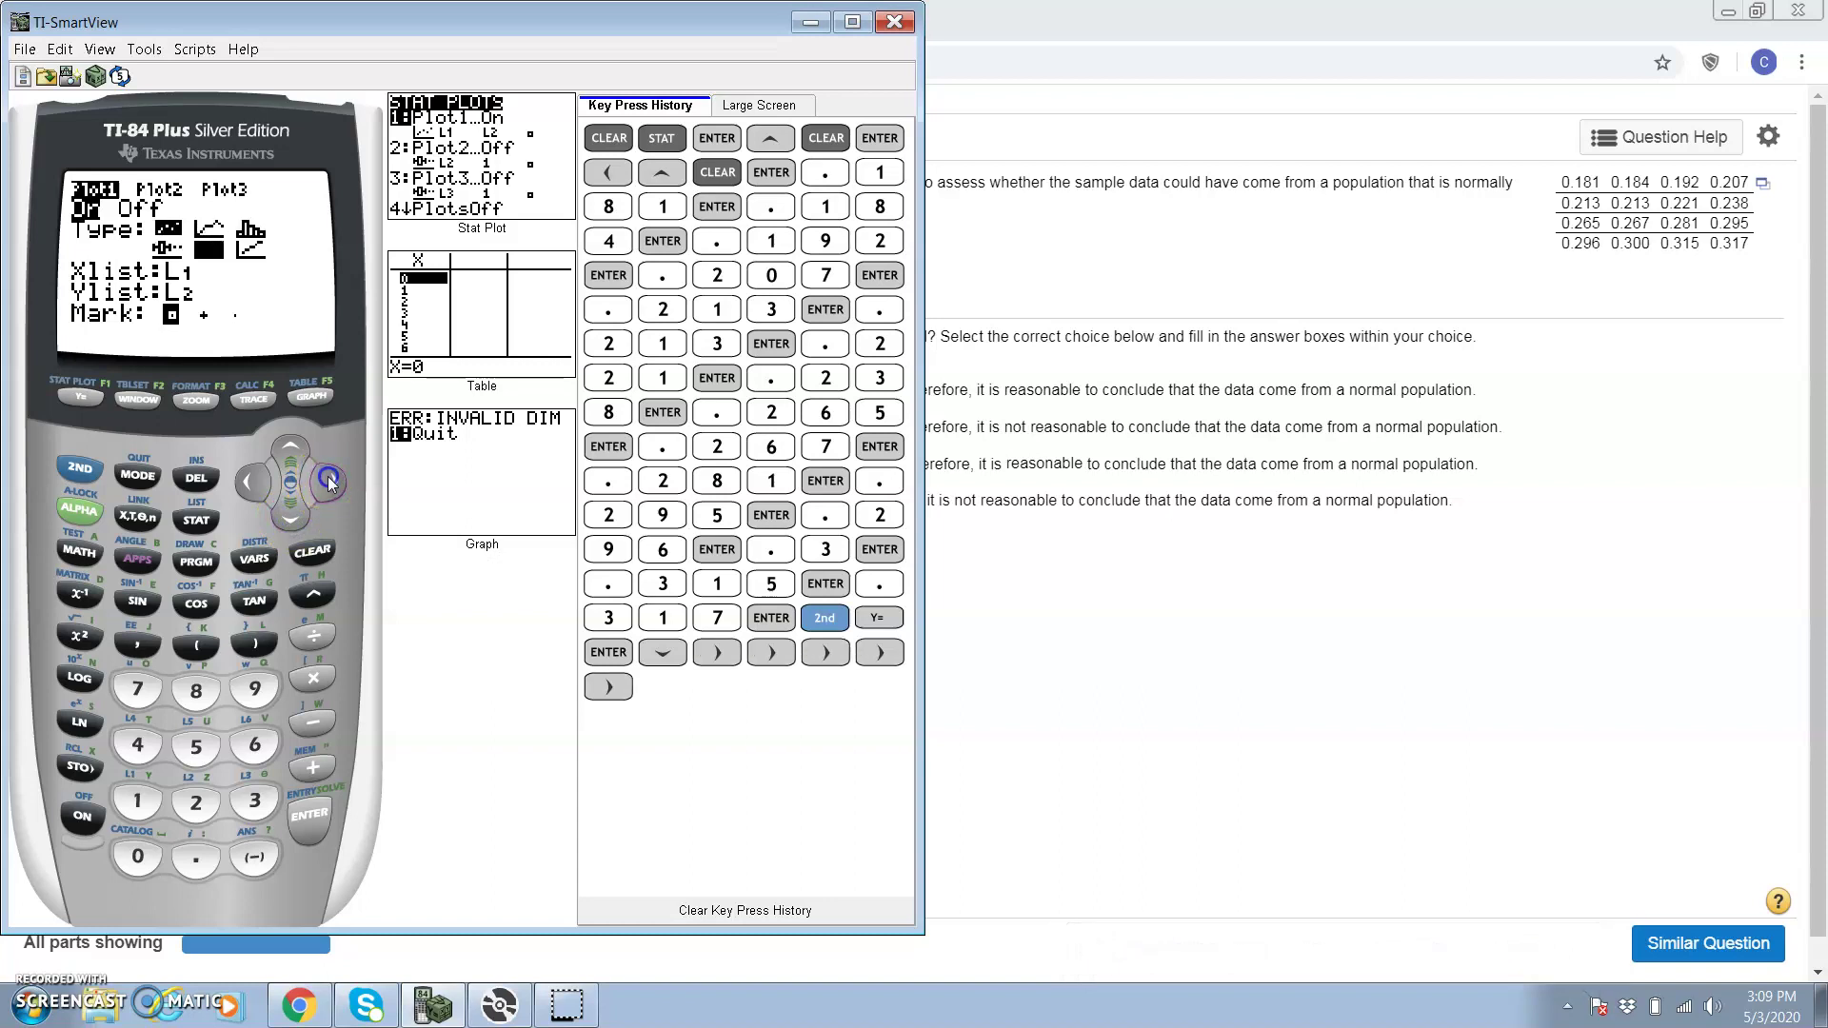
{"action": "left_click", "coordinate": [312, 814]}
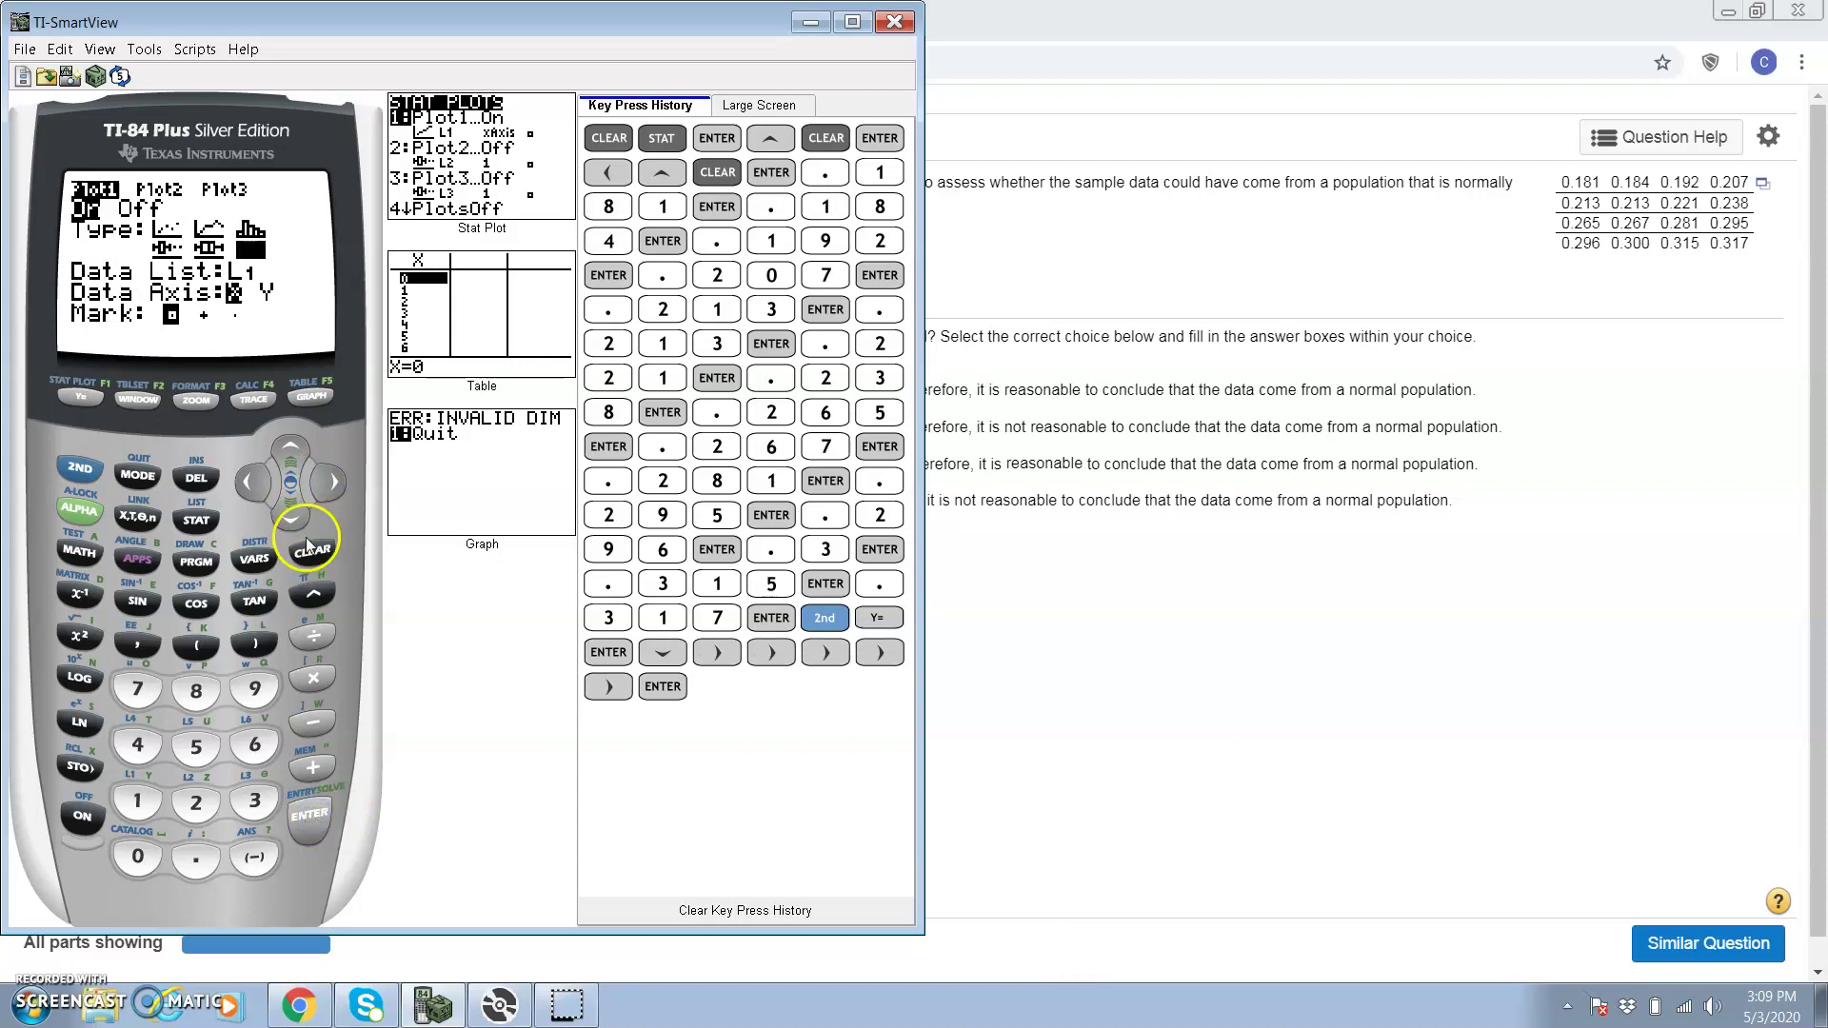
{"action": "left_click", "coordinate": [219, 392]}
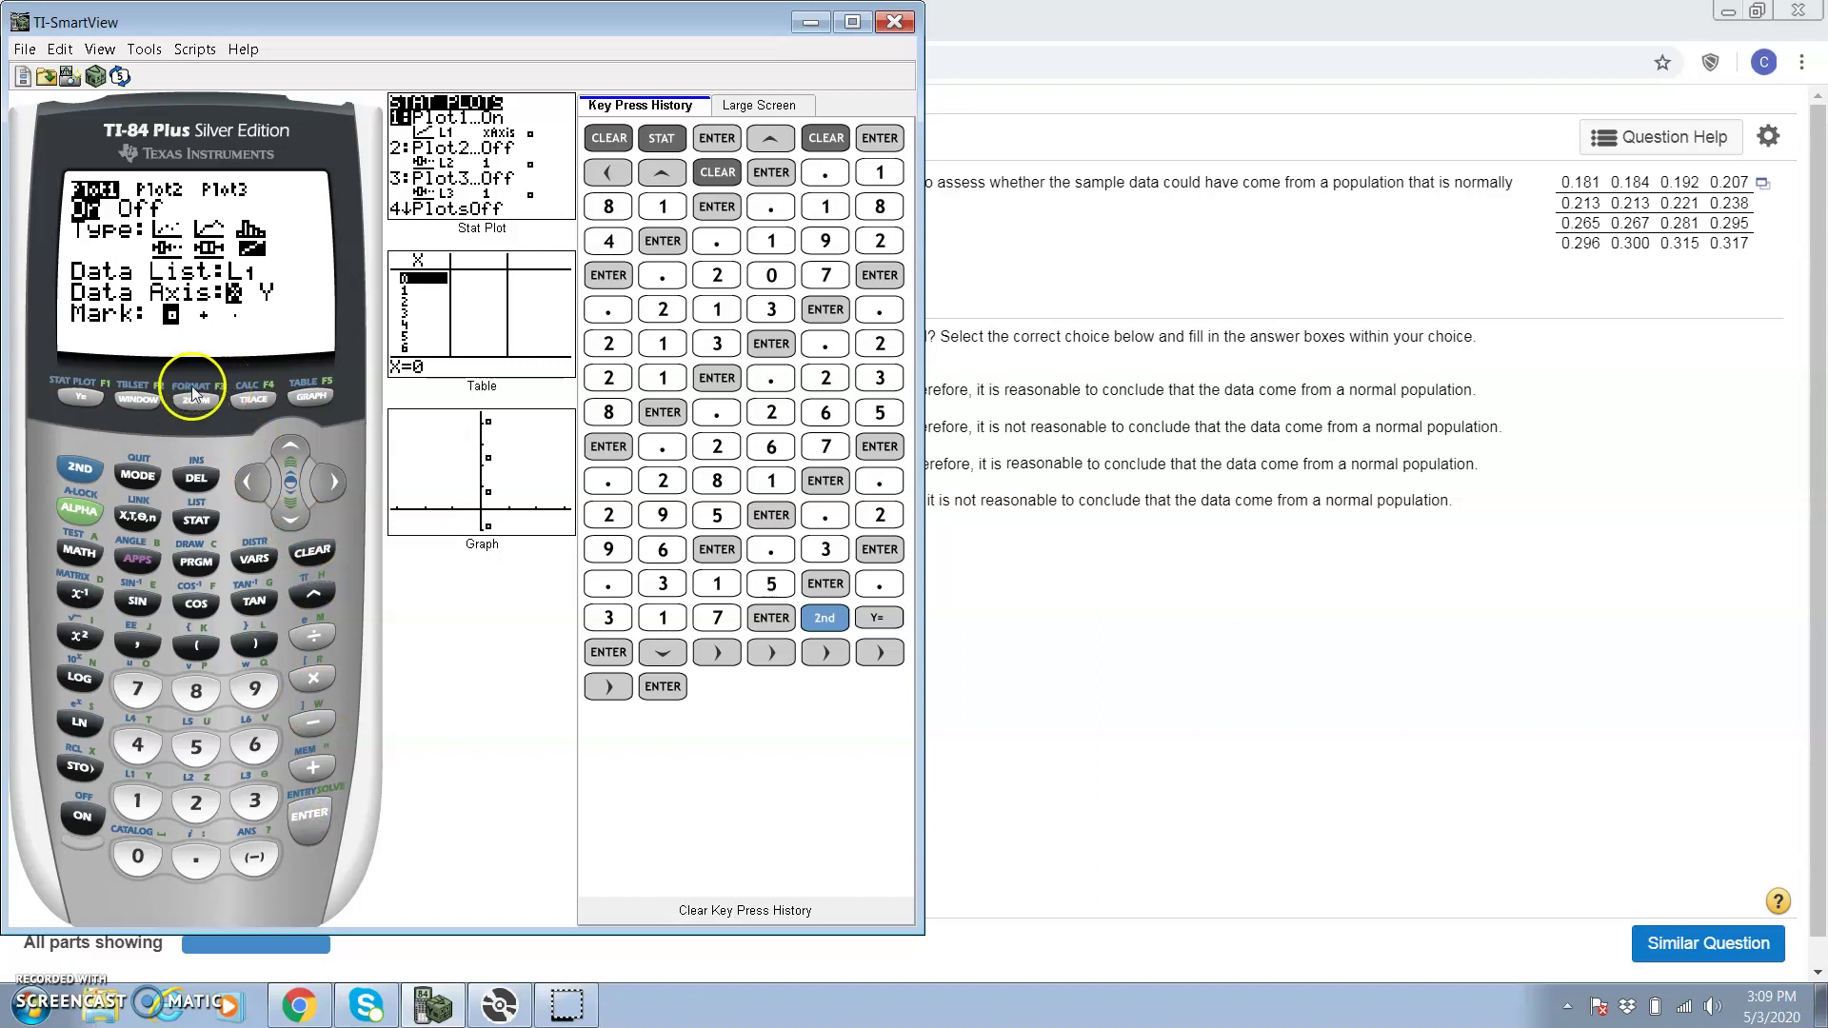
{"action": "left_click", "coordinate": [190, 400]}
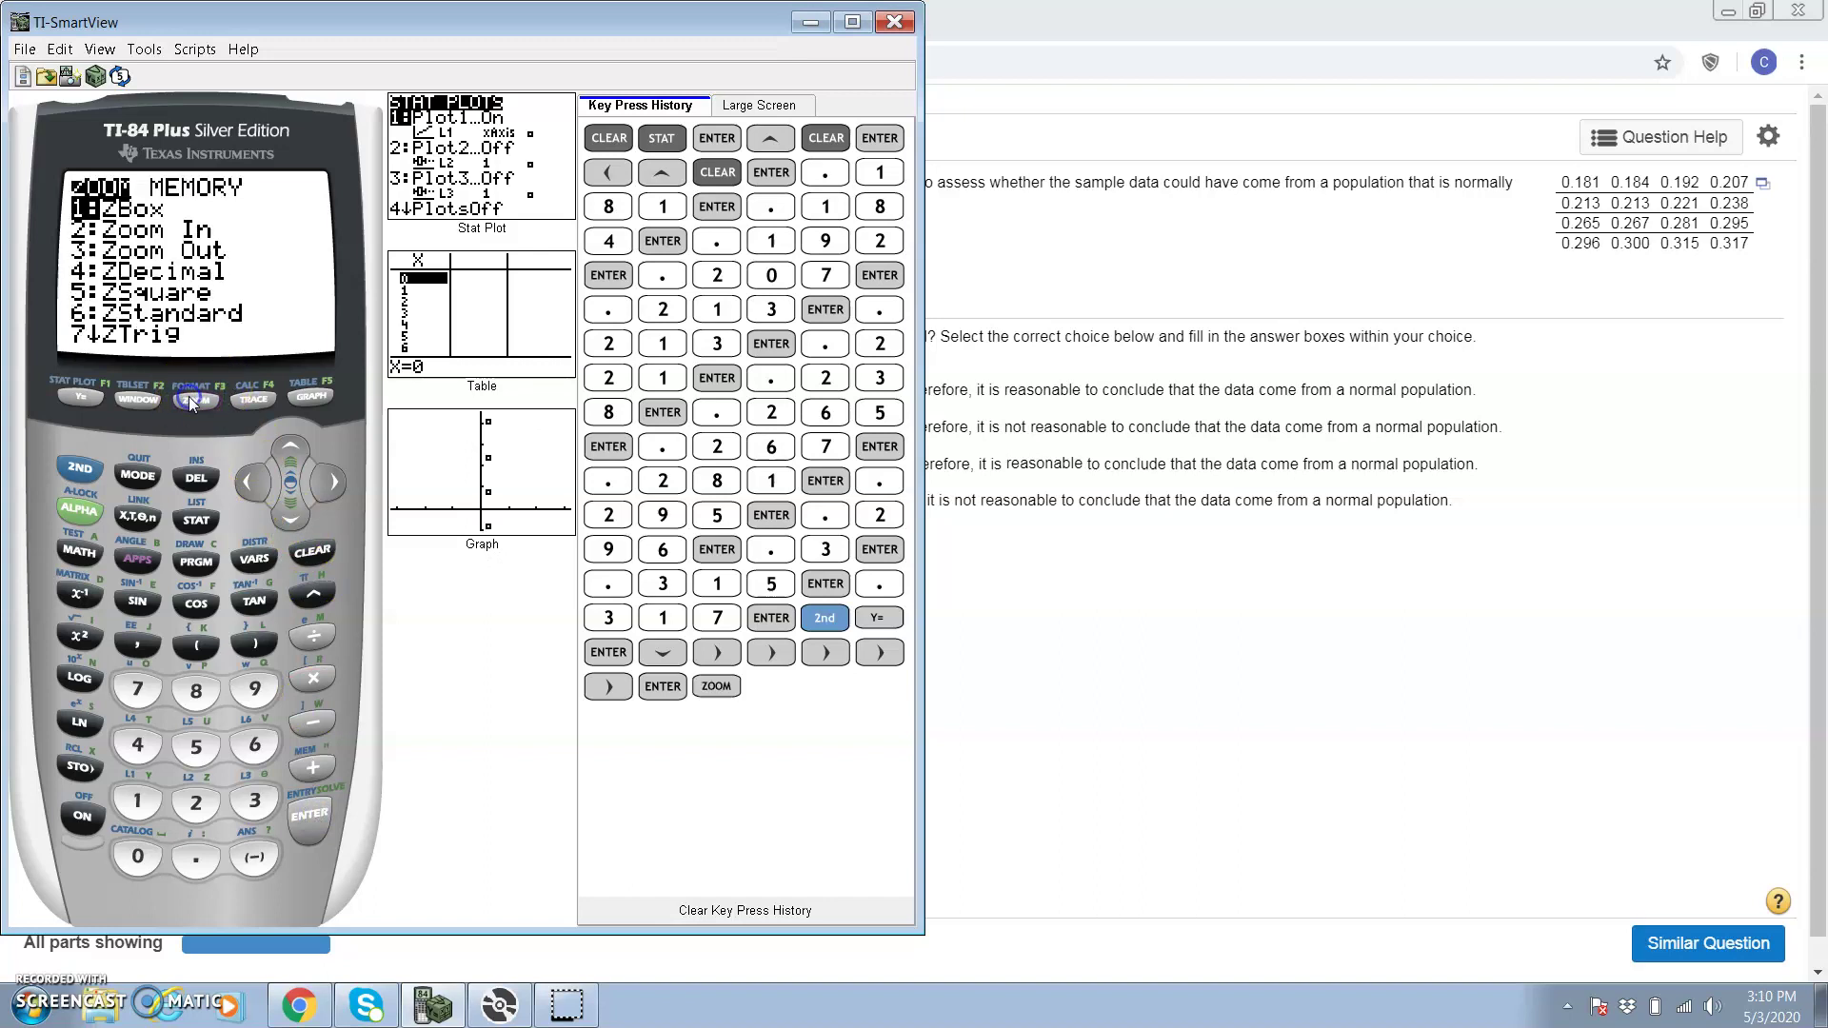
ZoomStat the plot and trace its first point, X=.181, Y=-1.862732.
{"action": "left_click", "coordinate": [256, 689]}
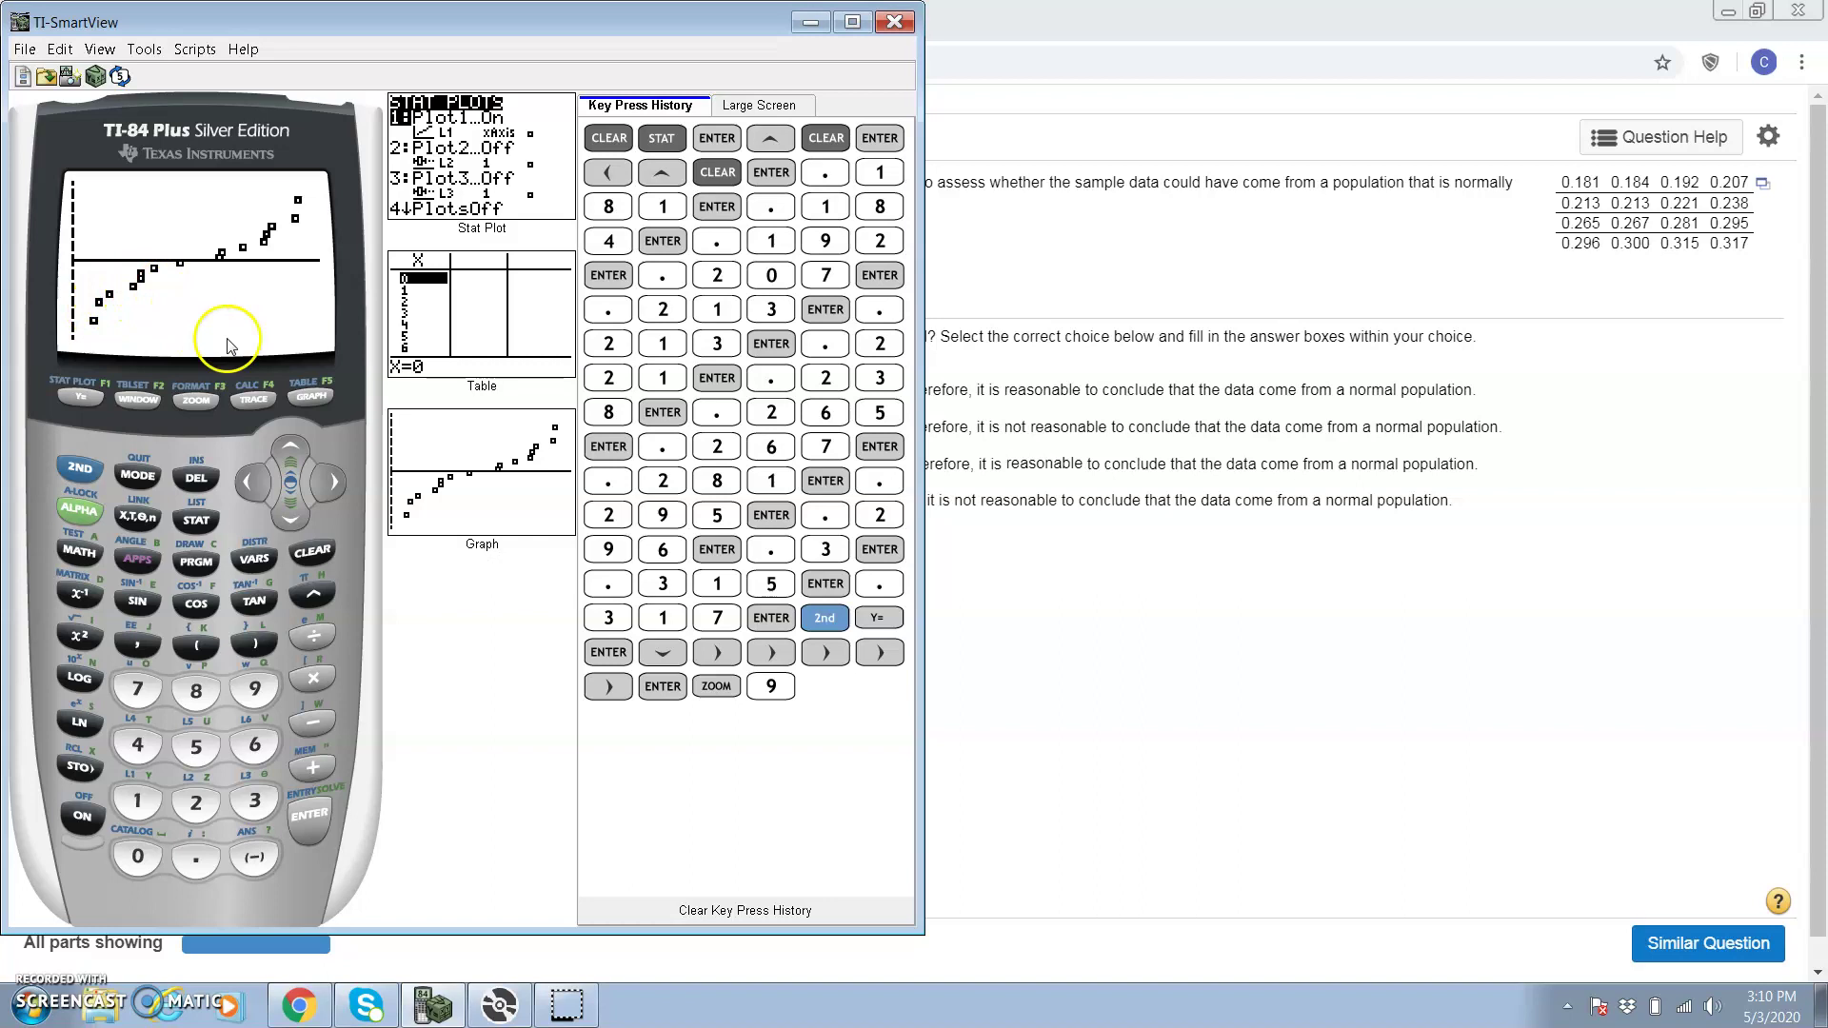
{"action": "left_click", "coordinate": [248, 398]}
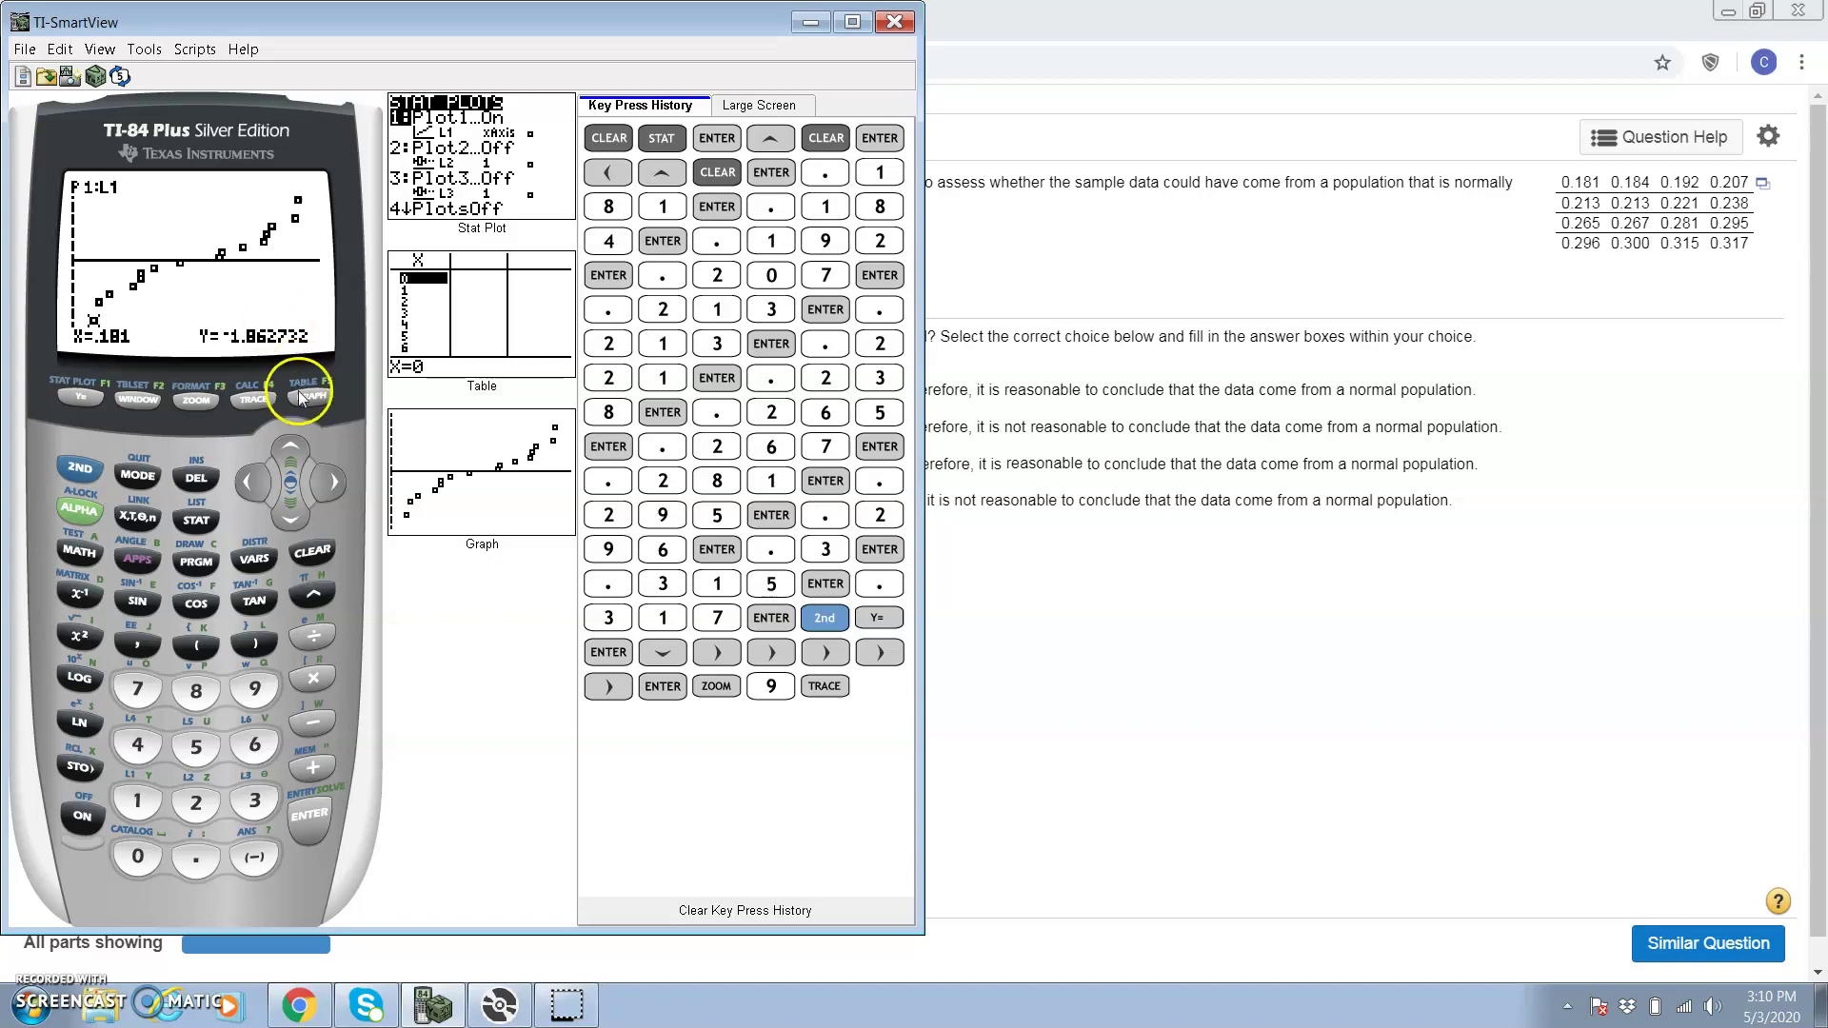
Trace rightward through the next points to X=.221, reading Y=-.2372021.
{"action": "left_click", "coordinate": [329, 485]}
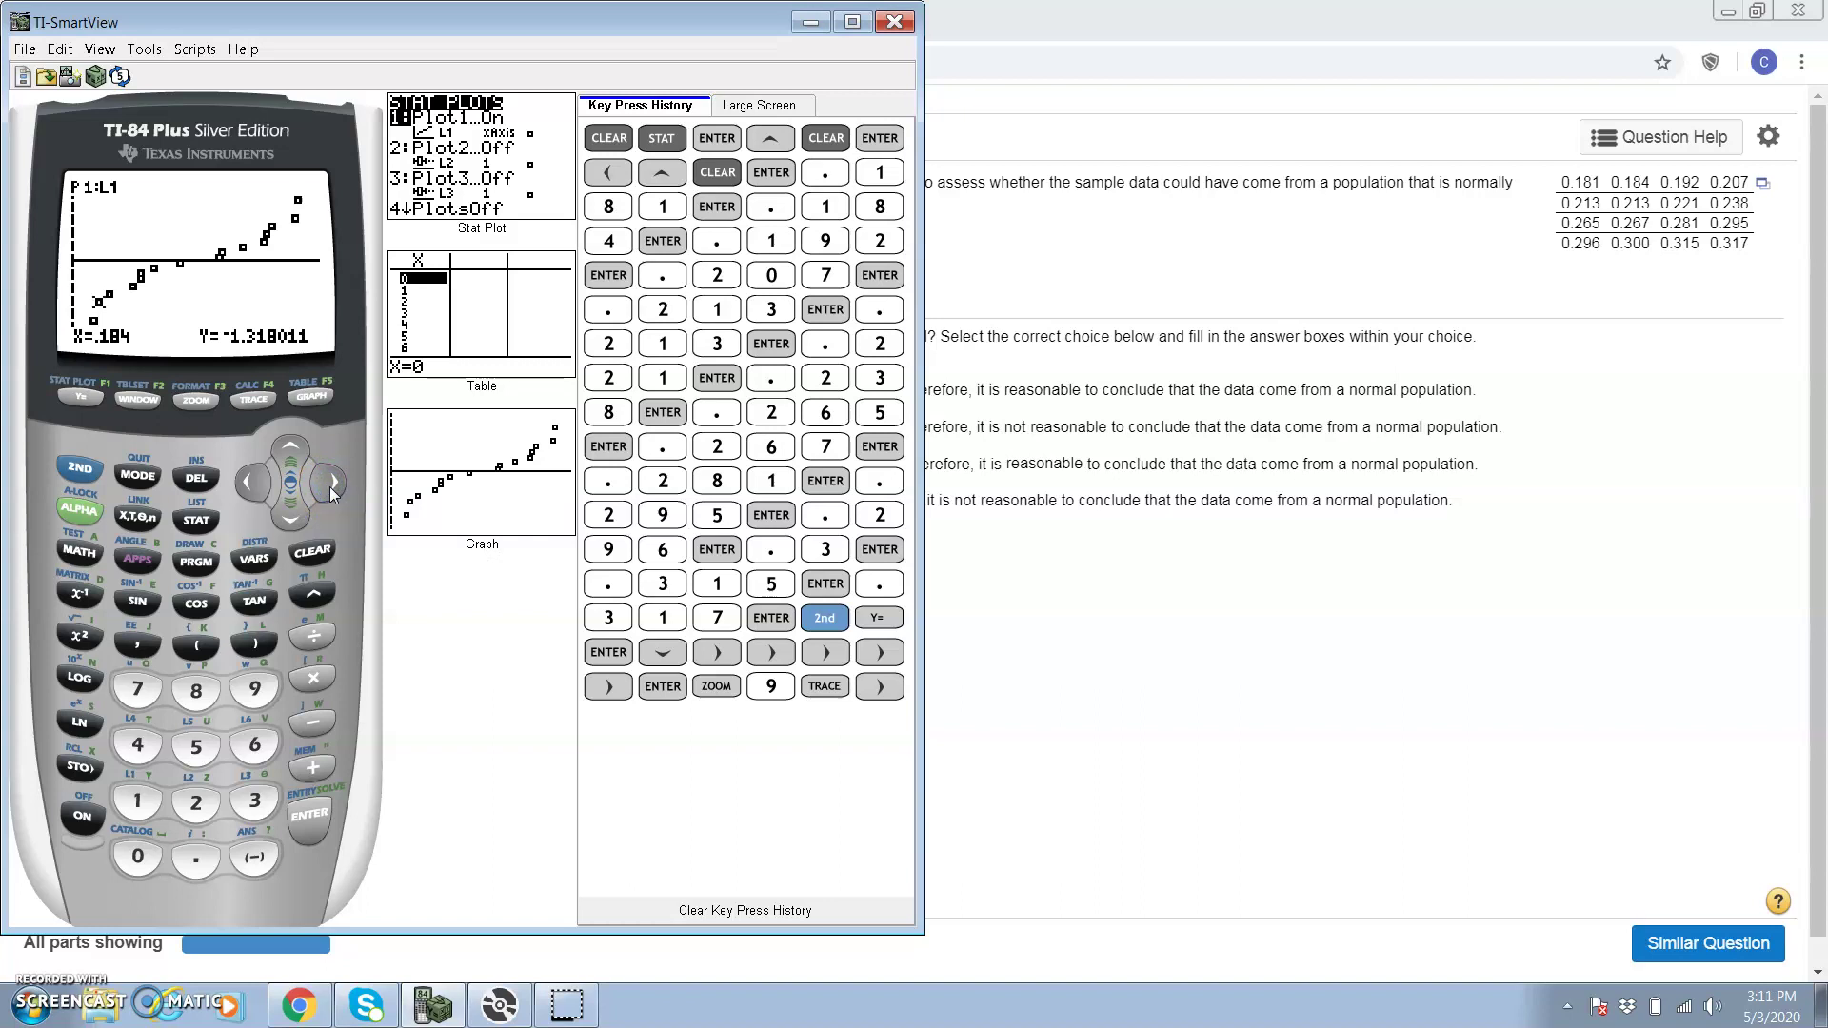
{"action": "left_click", "coordinate": [329, 487]}
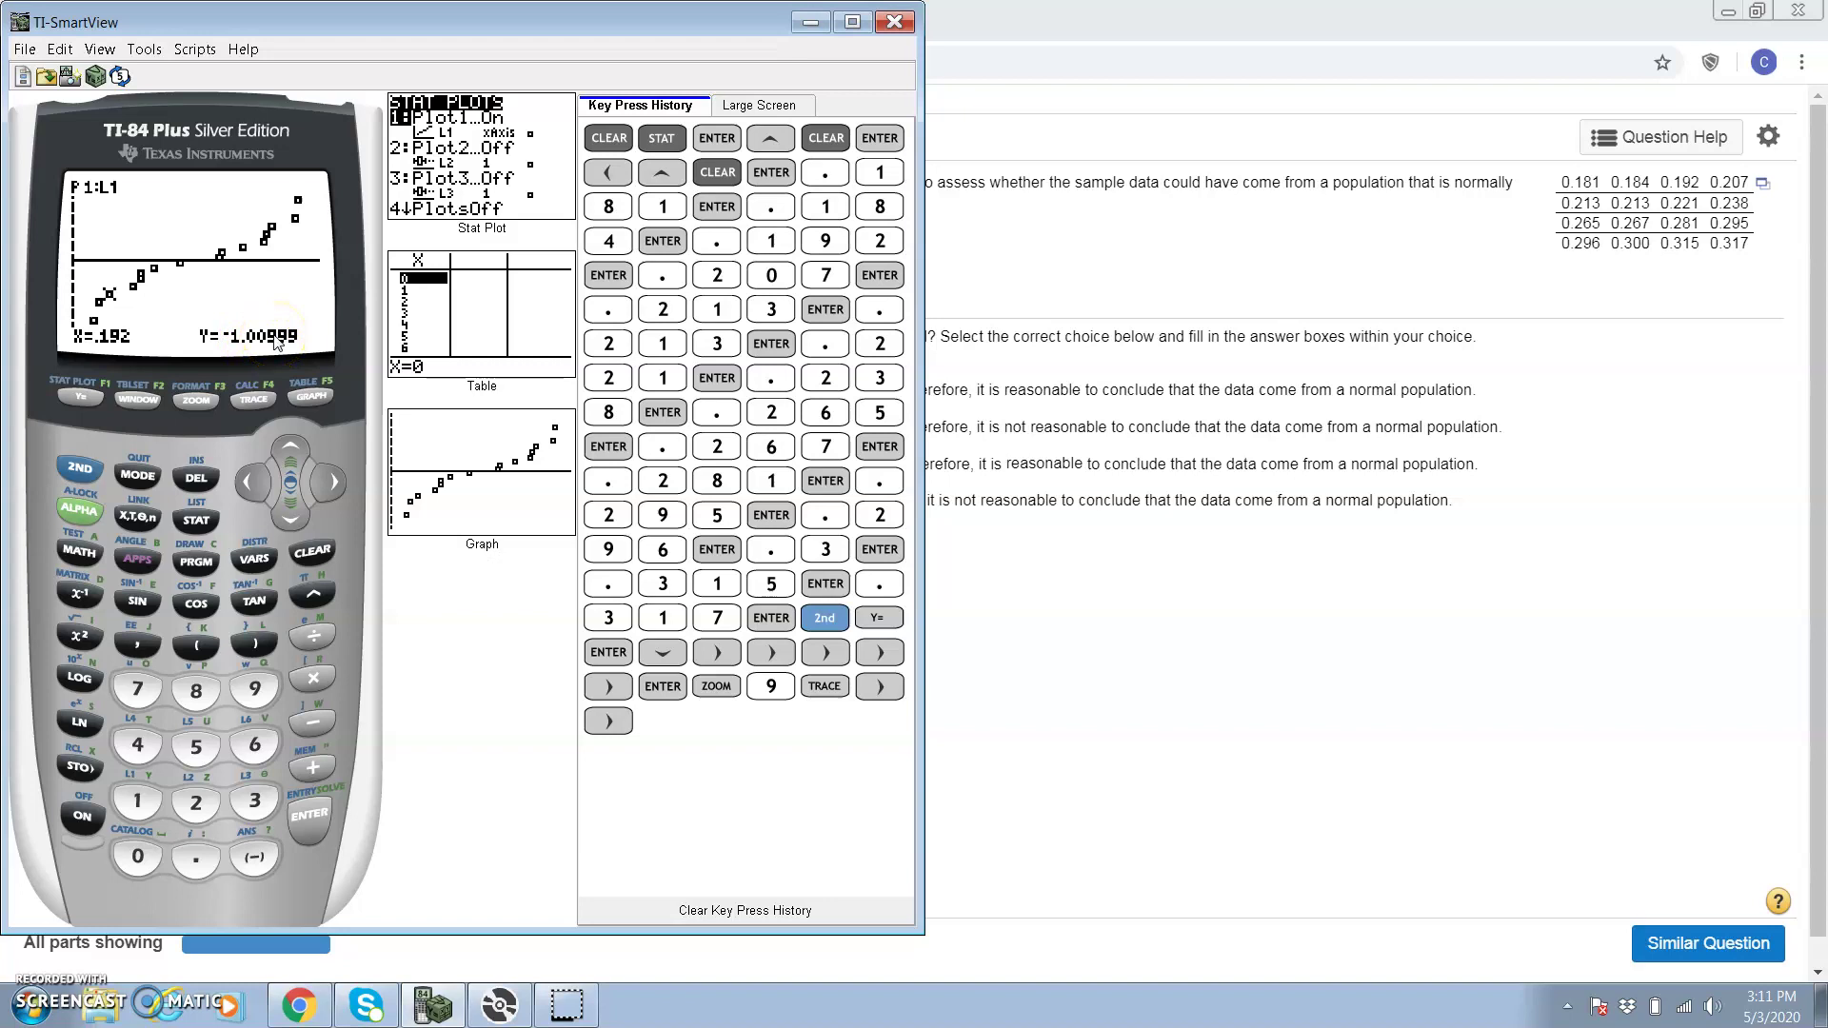
{"action": "left_click", "coordinate": [318, 487]}
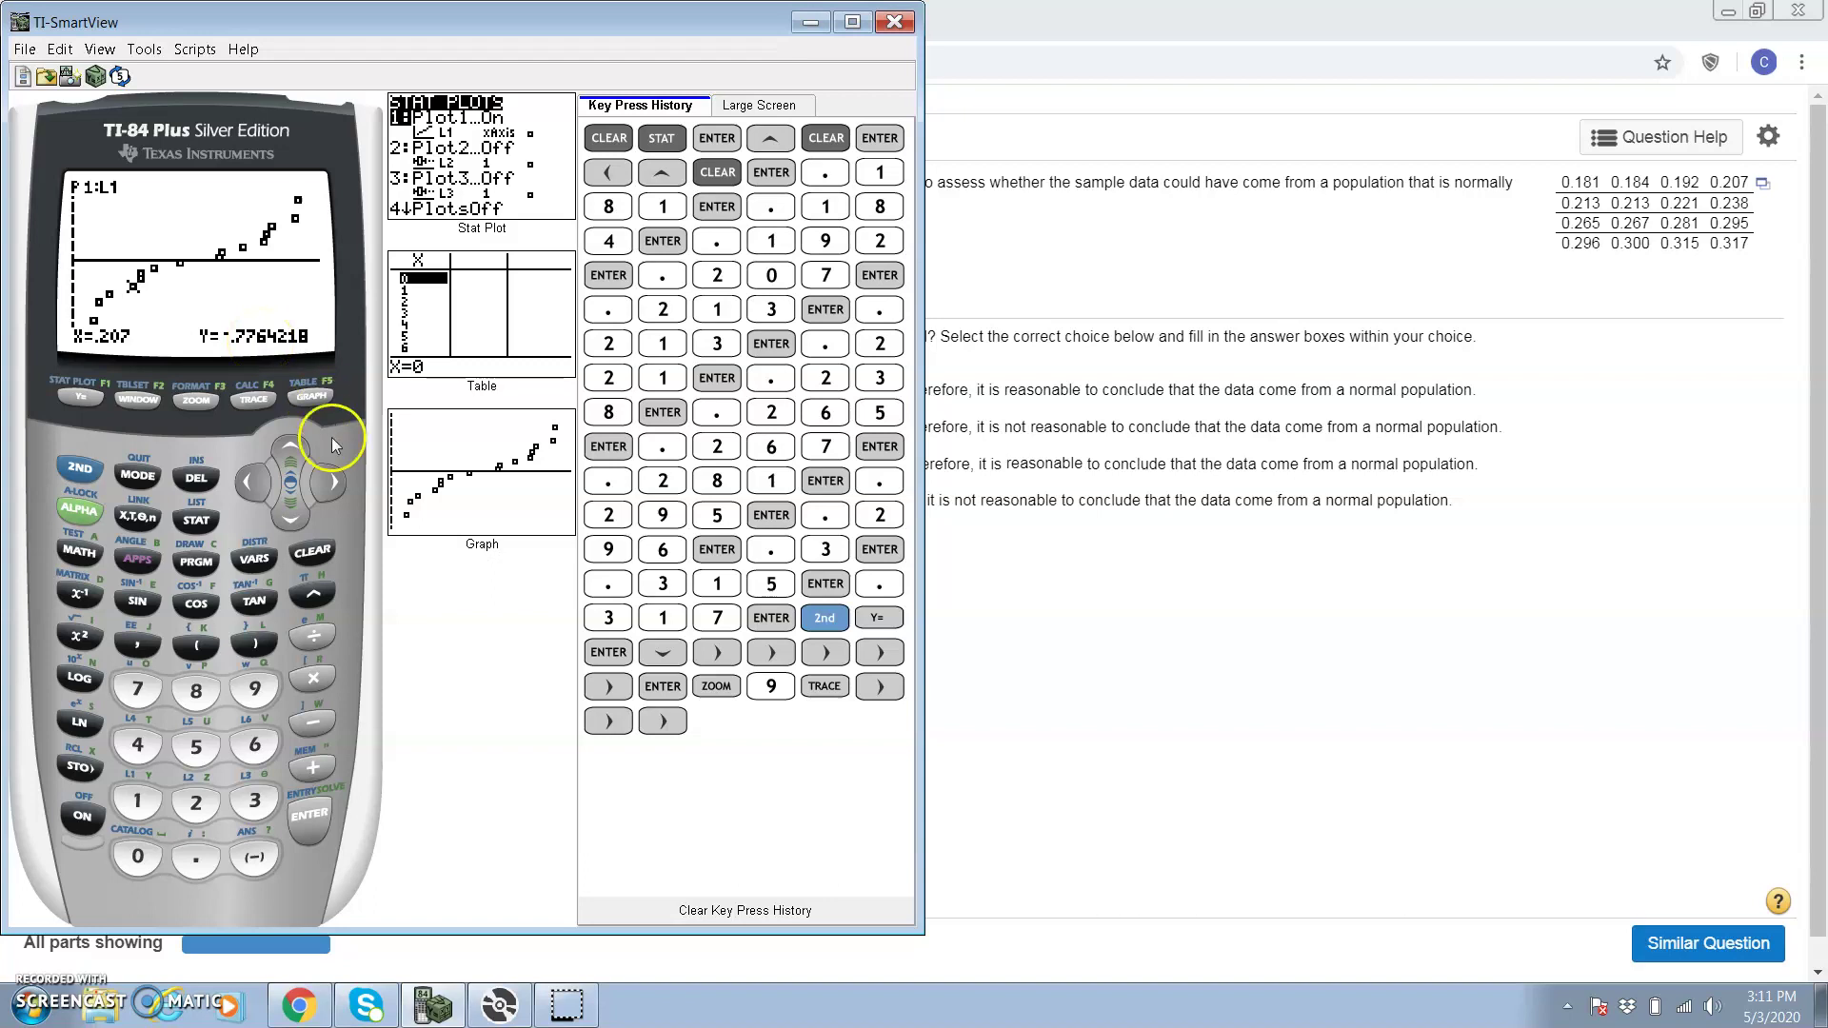
{"action": "left_click", "coordinate": [333, 482]}
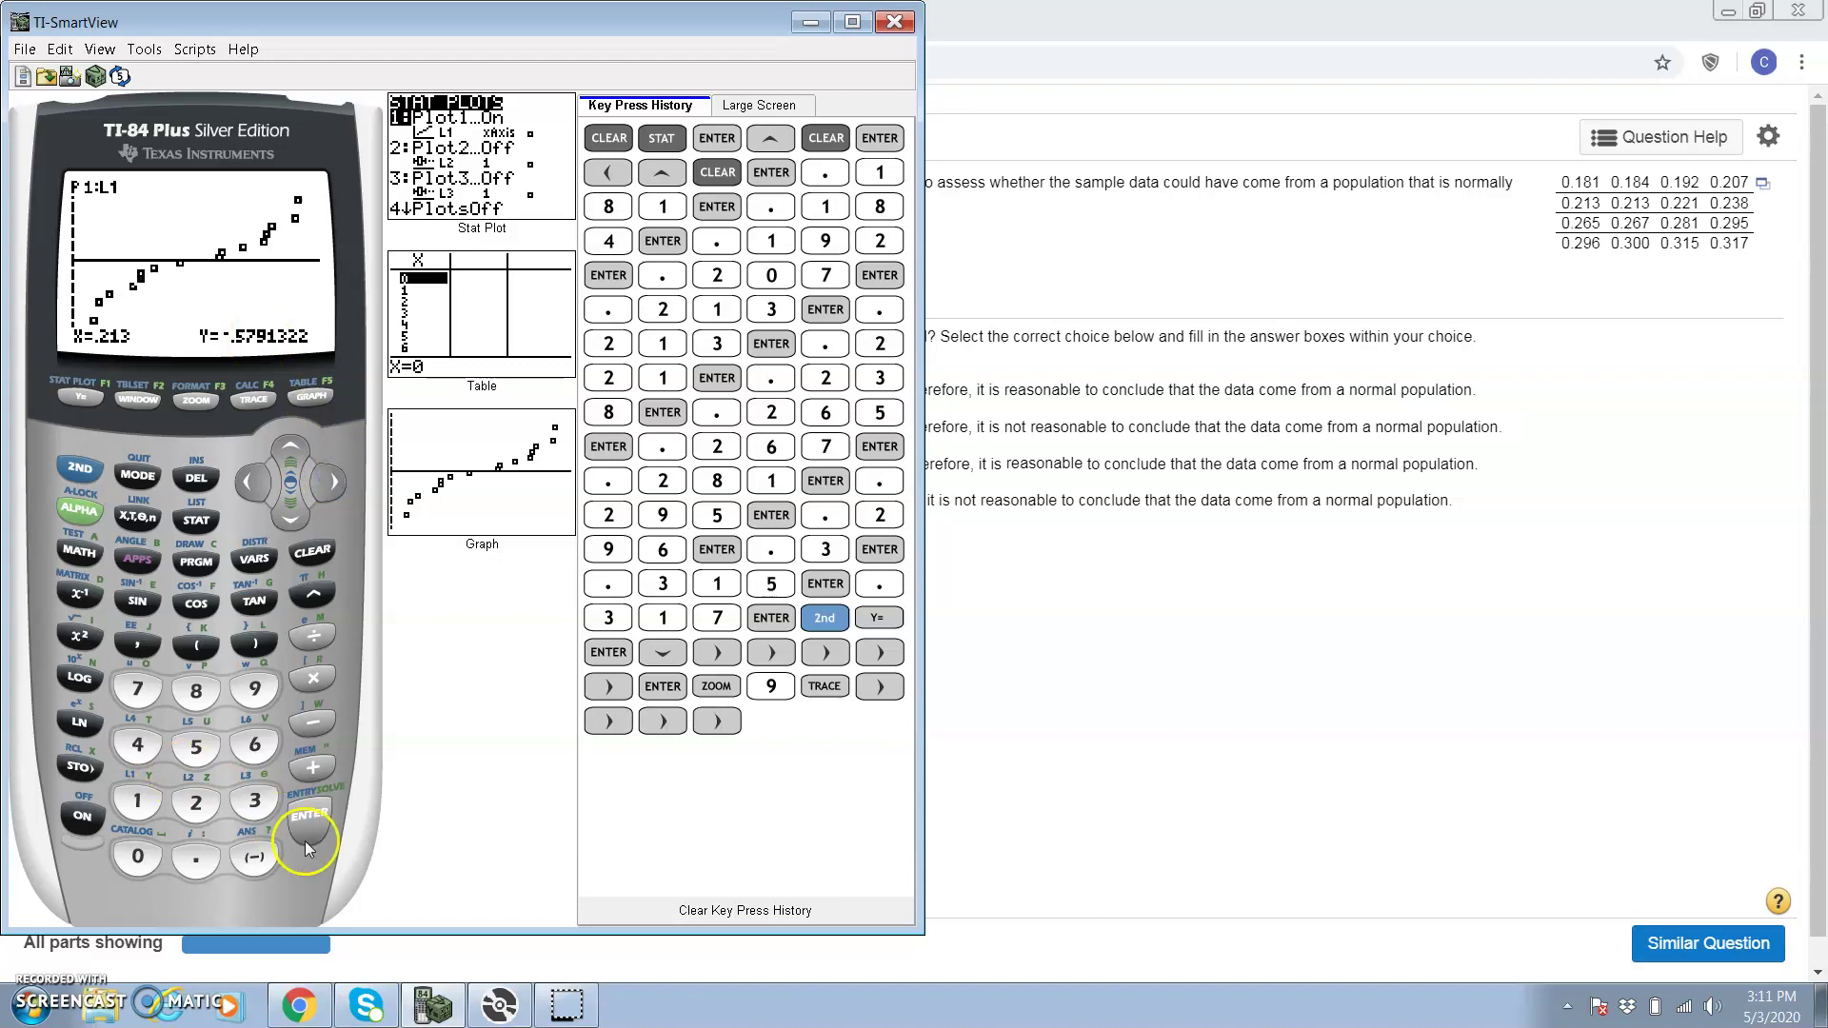
{"action": "left_click", "coordinate": [569, 1011]}
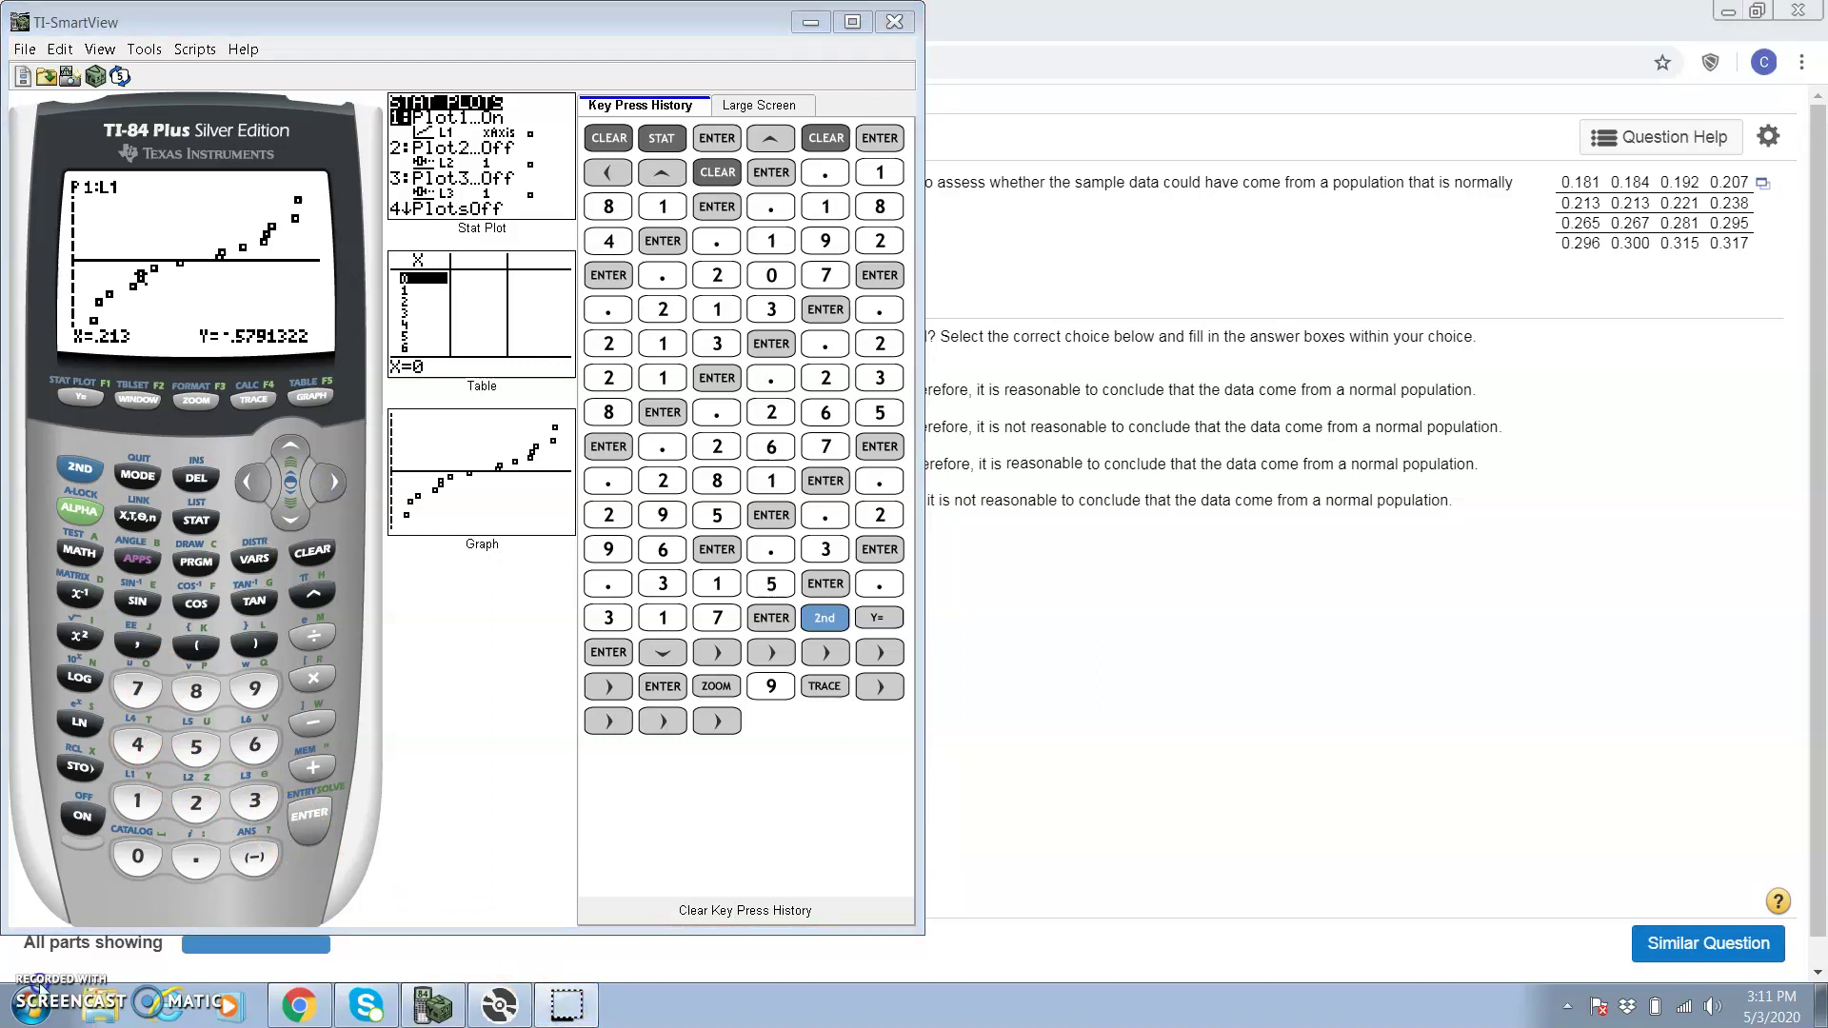
{"action": "left_click", "coordinate": [332, 484]}
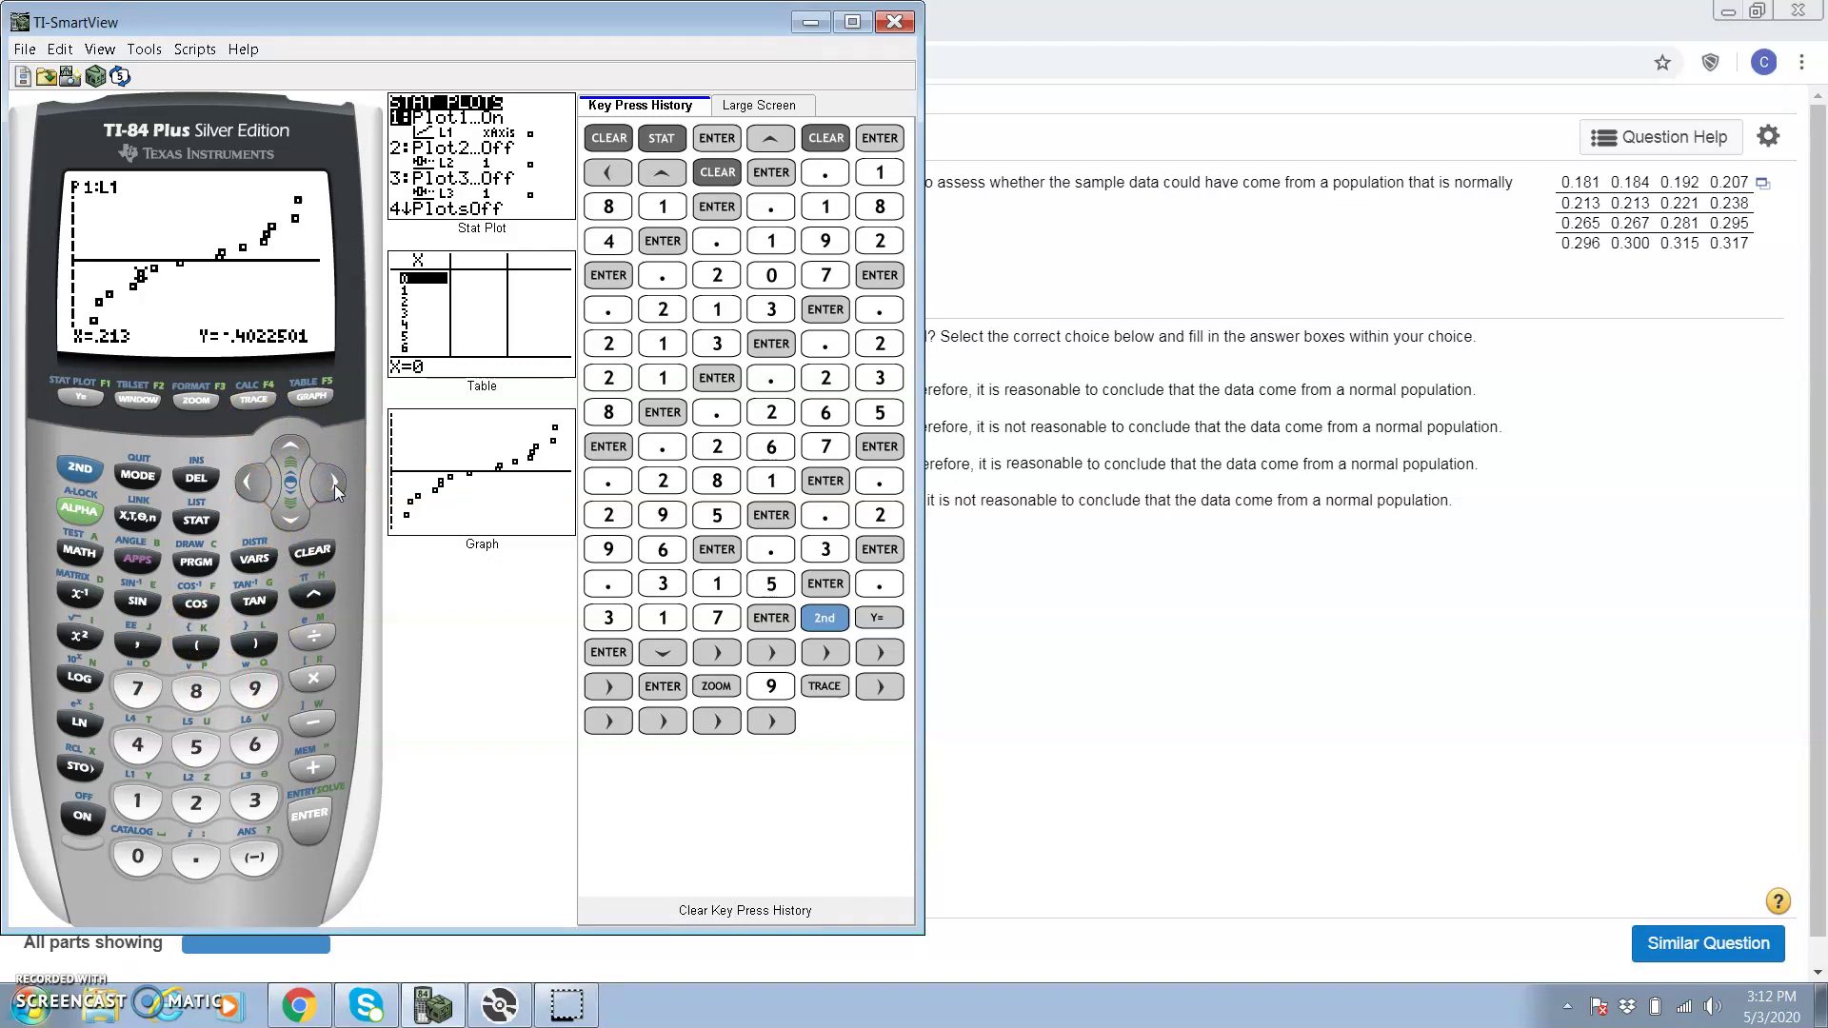
{"action": "left_click", "coordinate": [334, 484]}
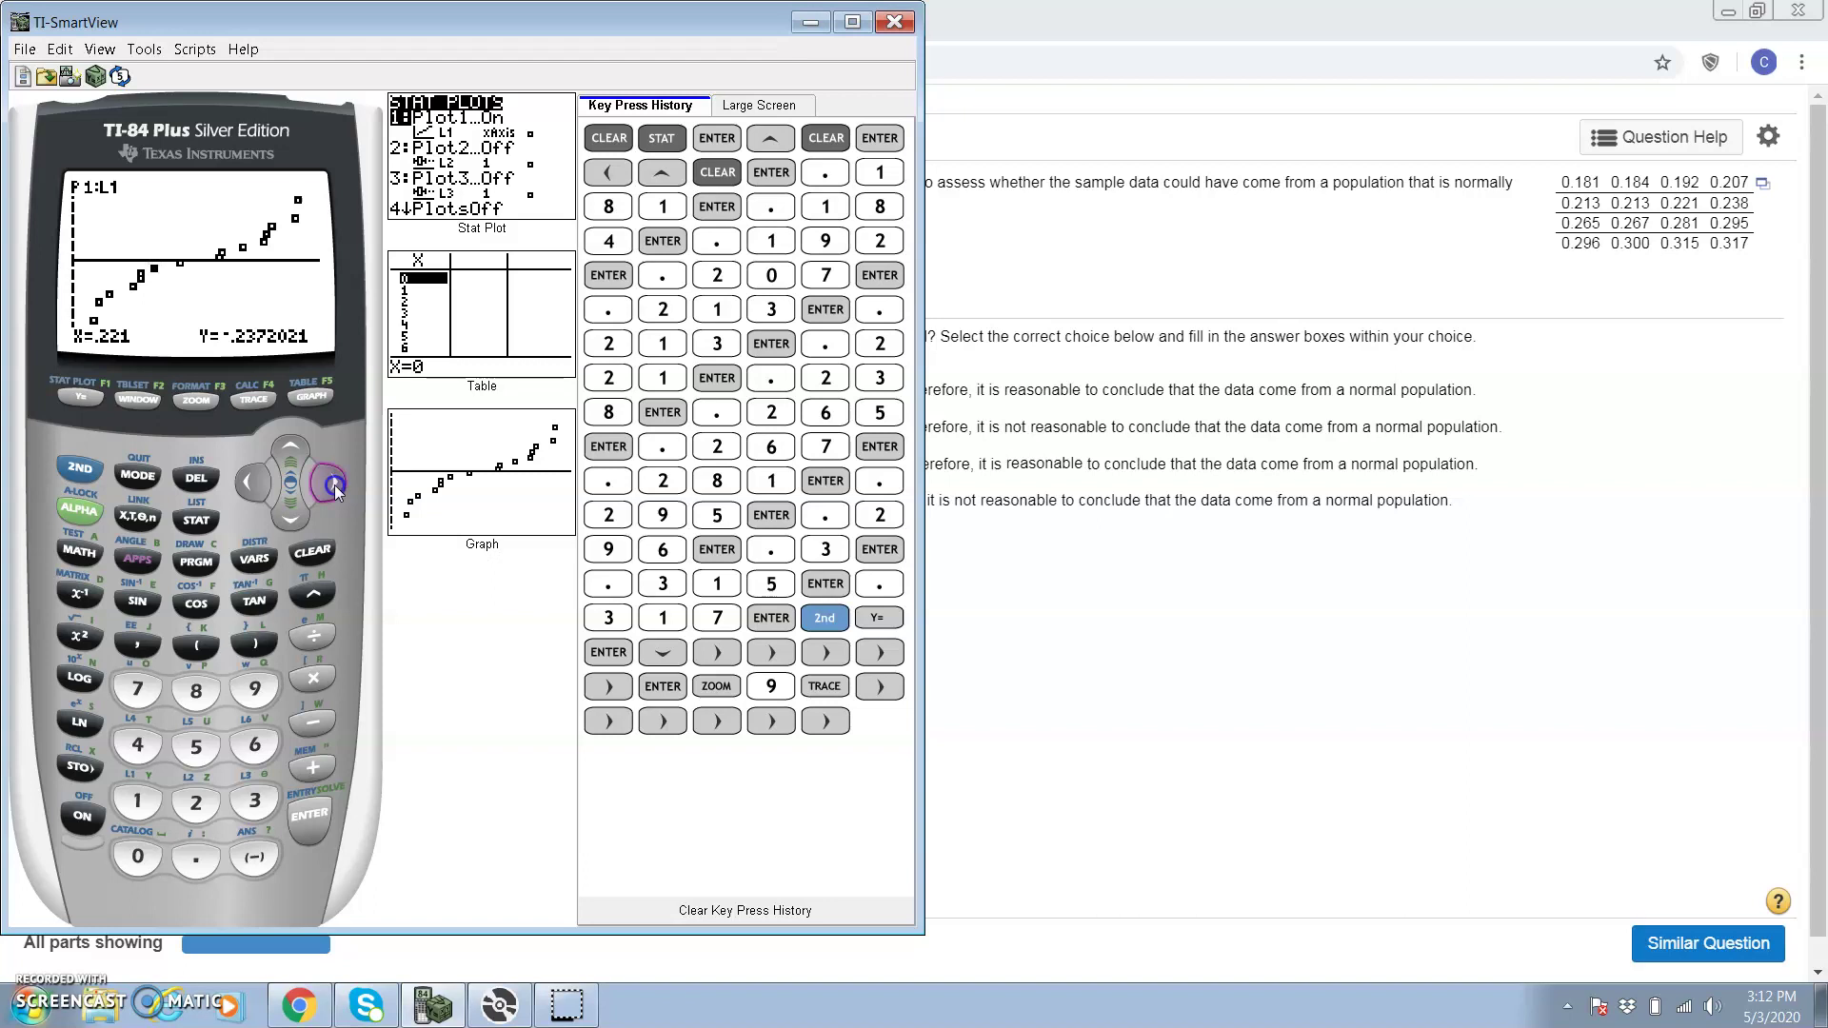
Advance the trace four more points to X=.281, where Y=.40225007.
{"action": "left_click", "coordinate": [334, 484]}
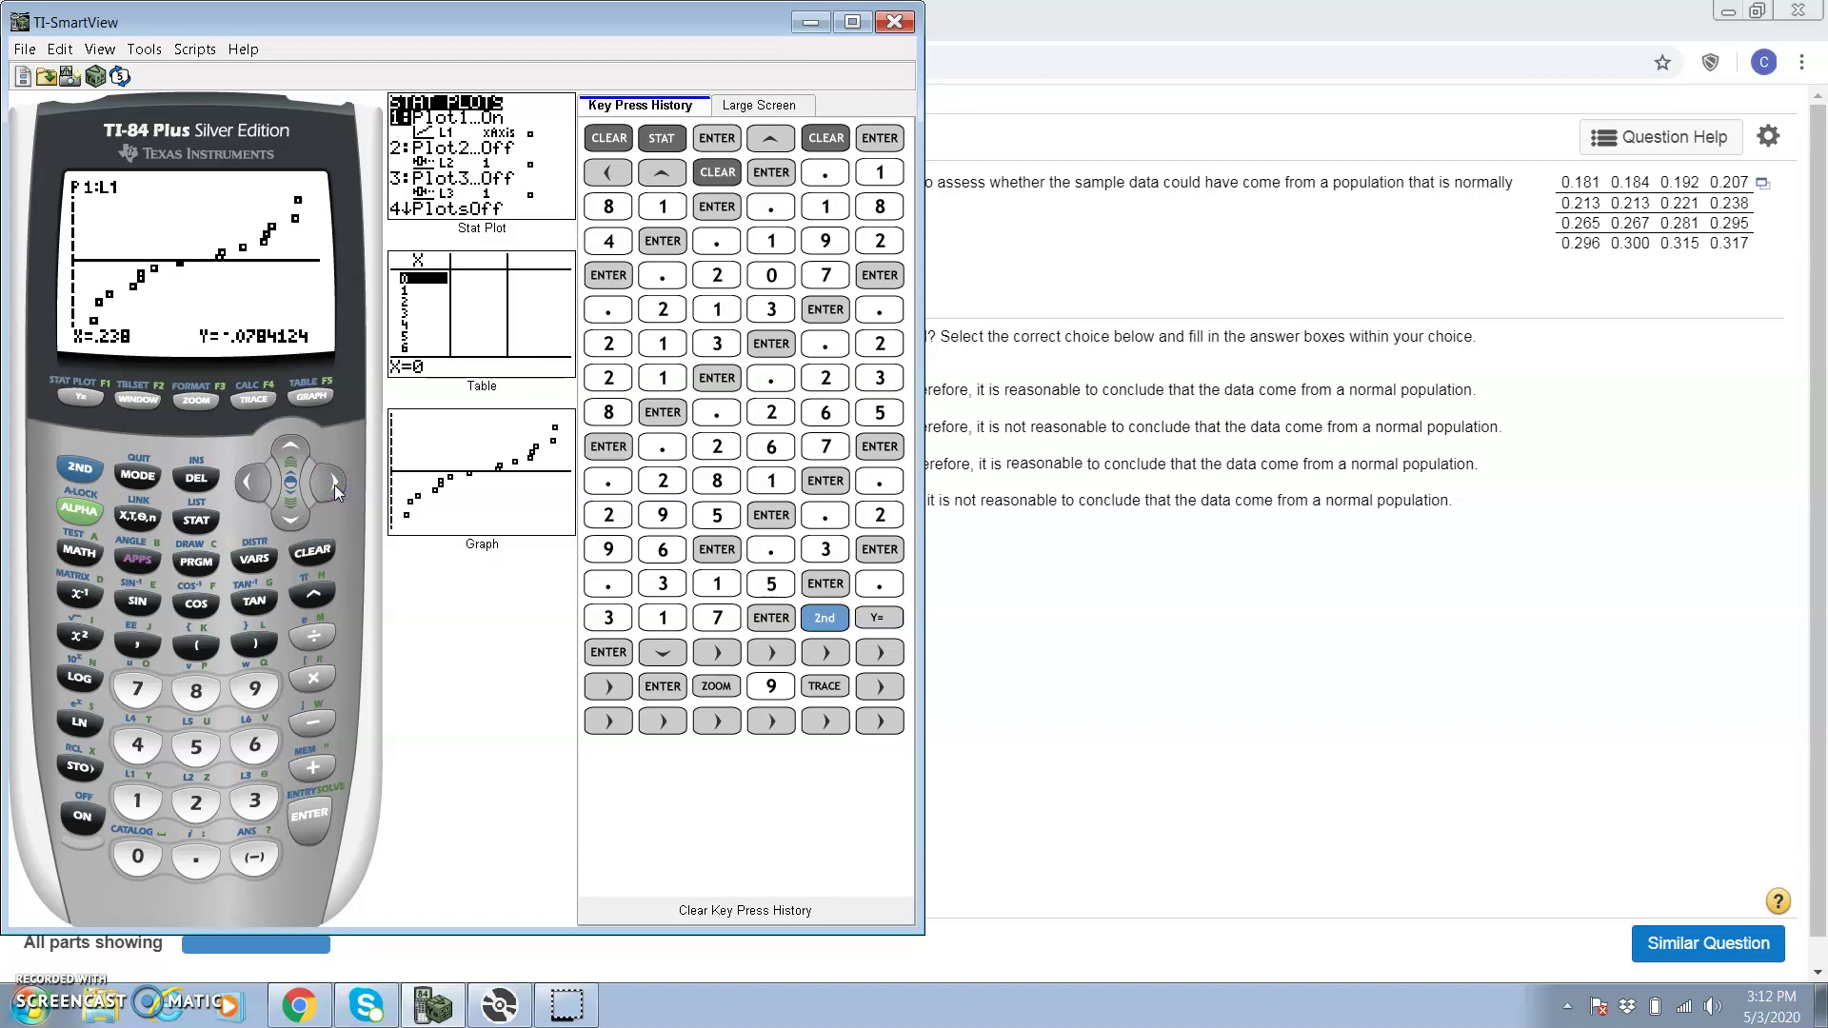
{"action": "left_click", "coordinate": [334, 483]}
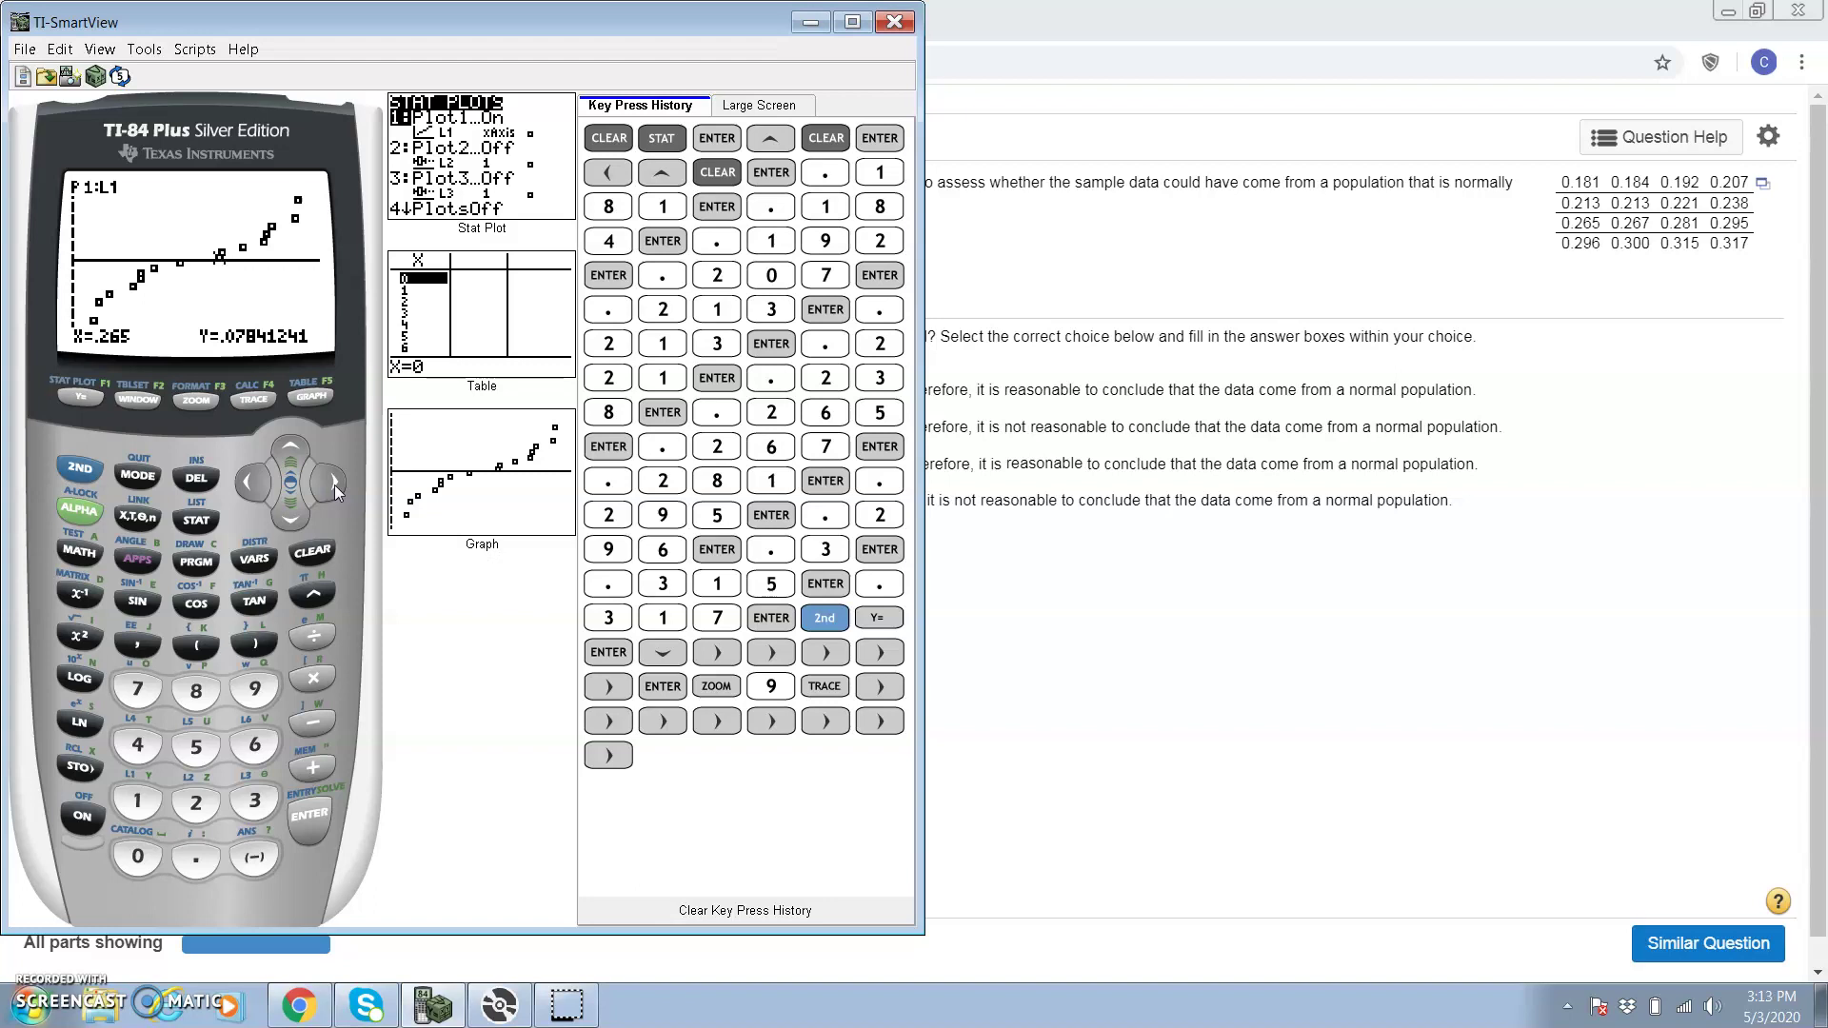
{"action": "left_click", "coordinate": [335, 484]}
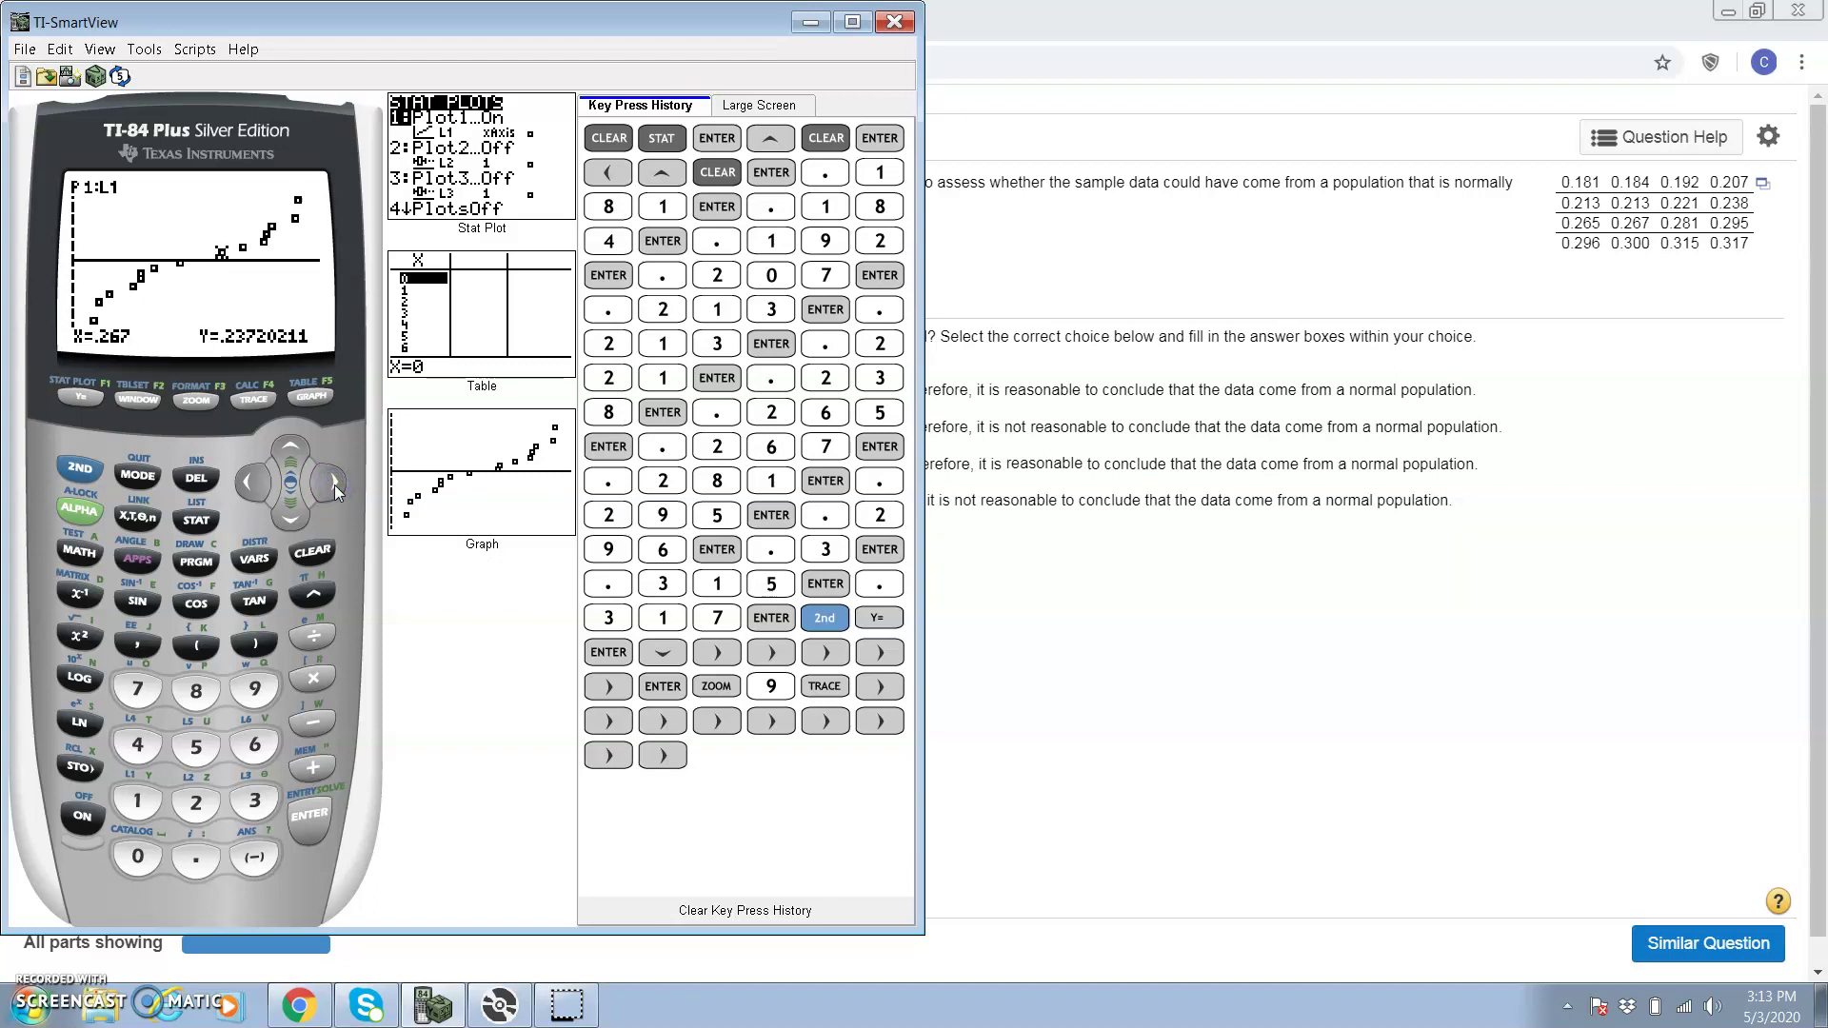
{"action": "left_click", "coordinate": [334, 484]}
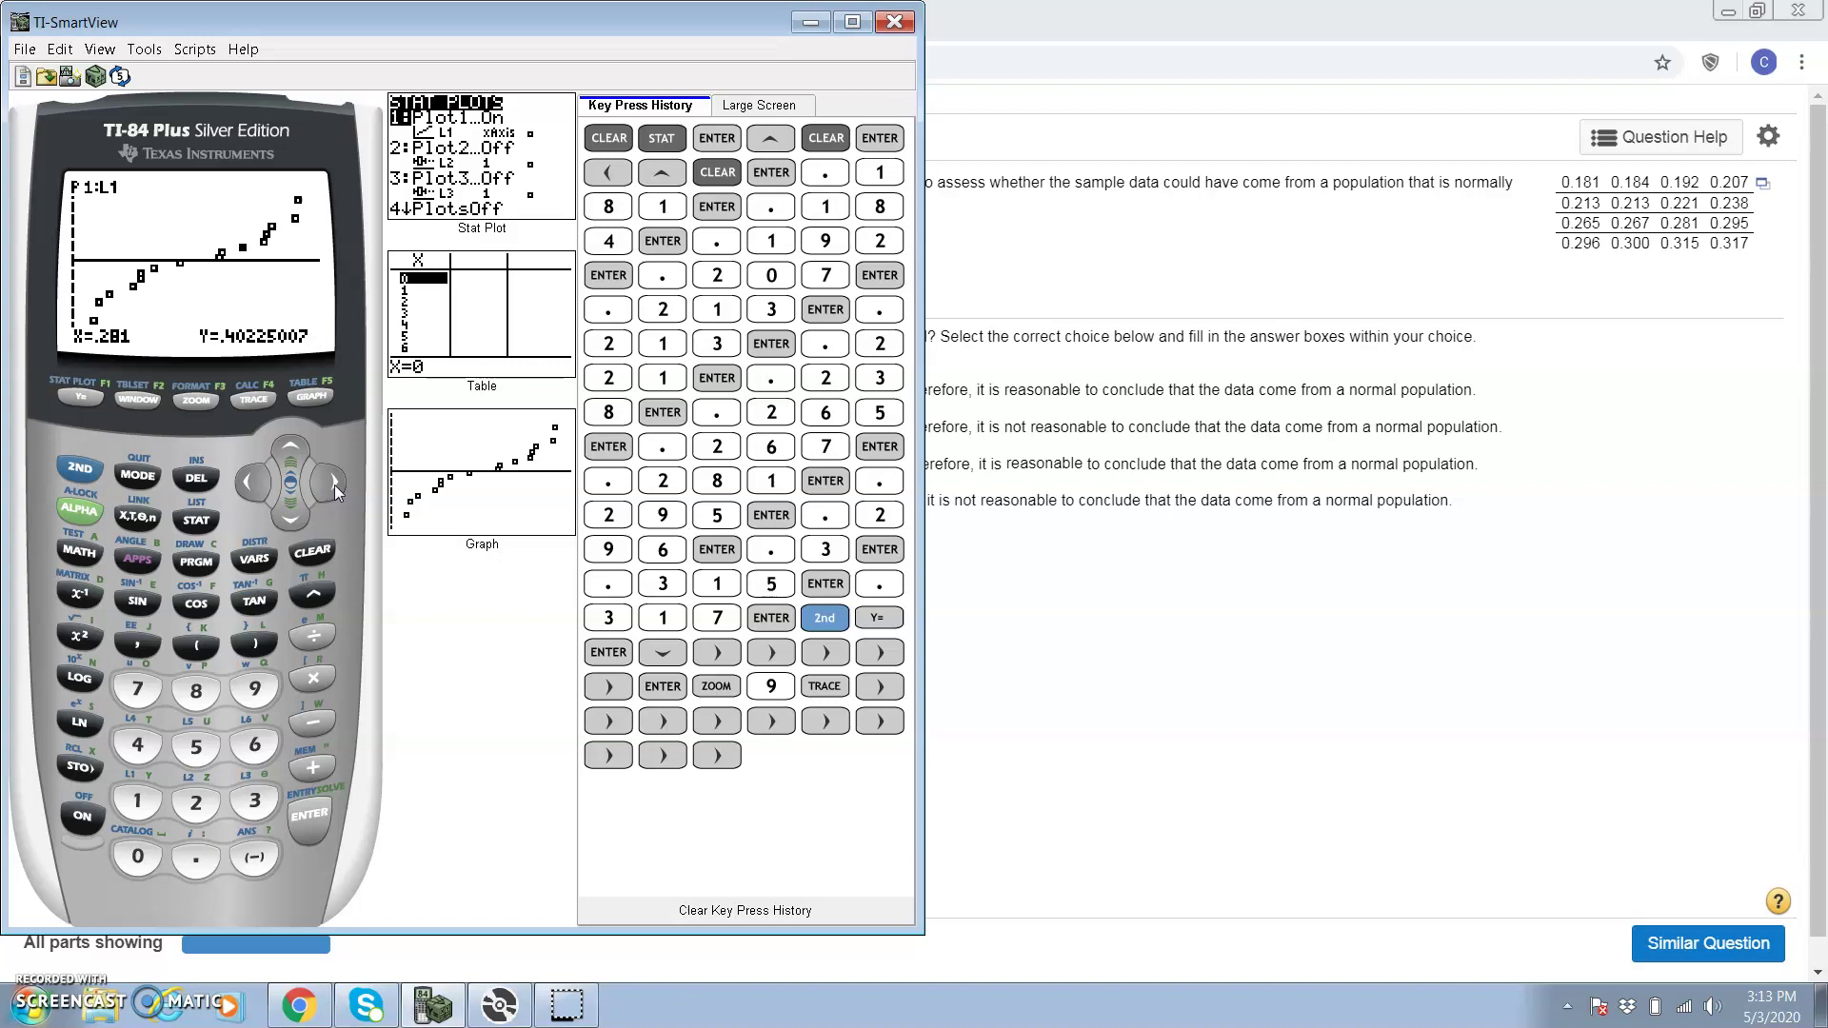
In the STAT list editor, store -1.863 in L2's first row, correcting the sign error.
{"action": "left_click", "coordinate": [195, 521]}
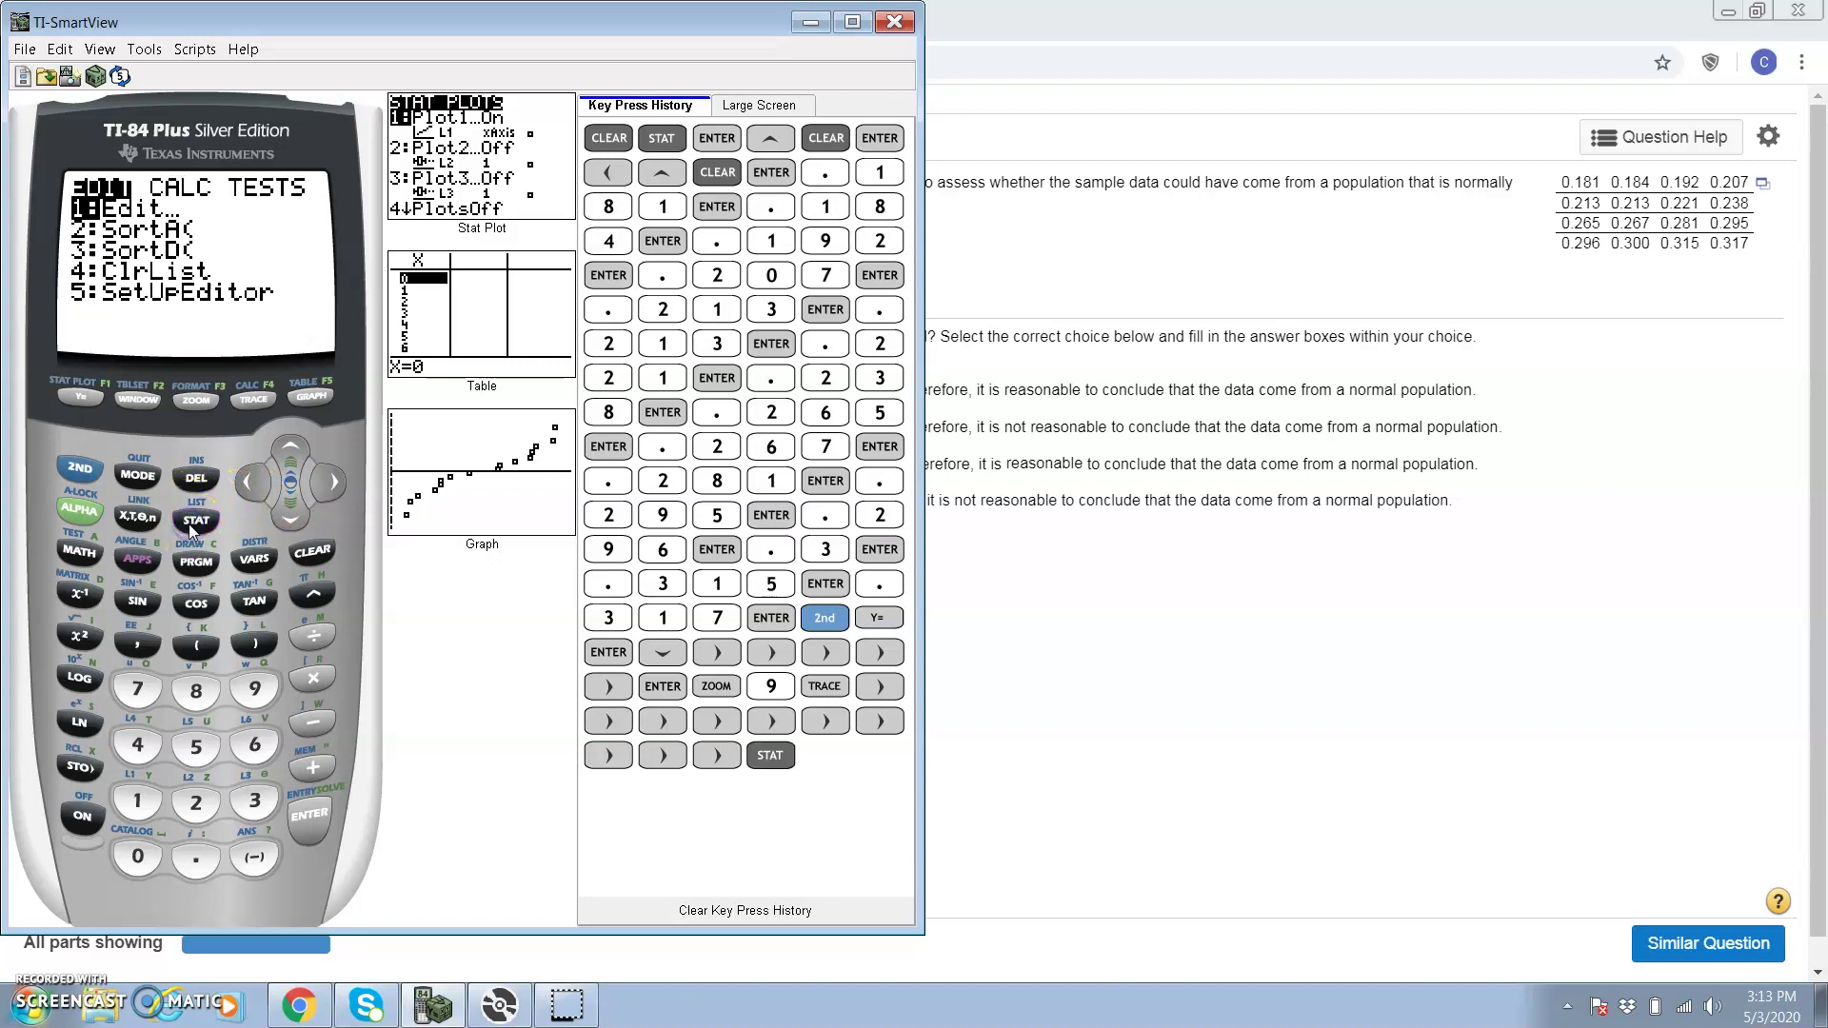
{"action": "left_click", "coordinate": [312, 832]}
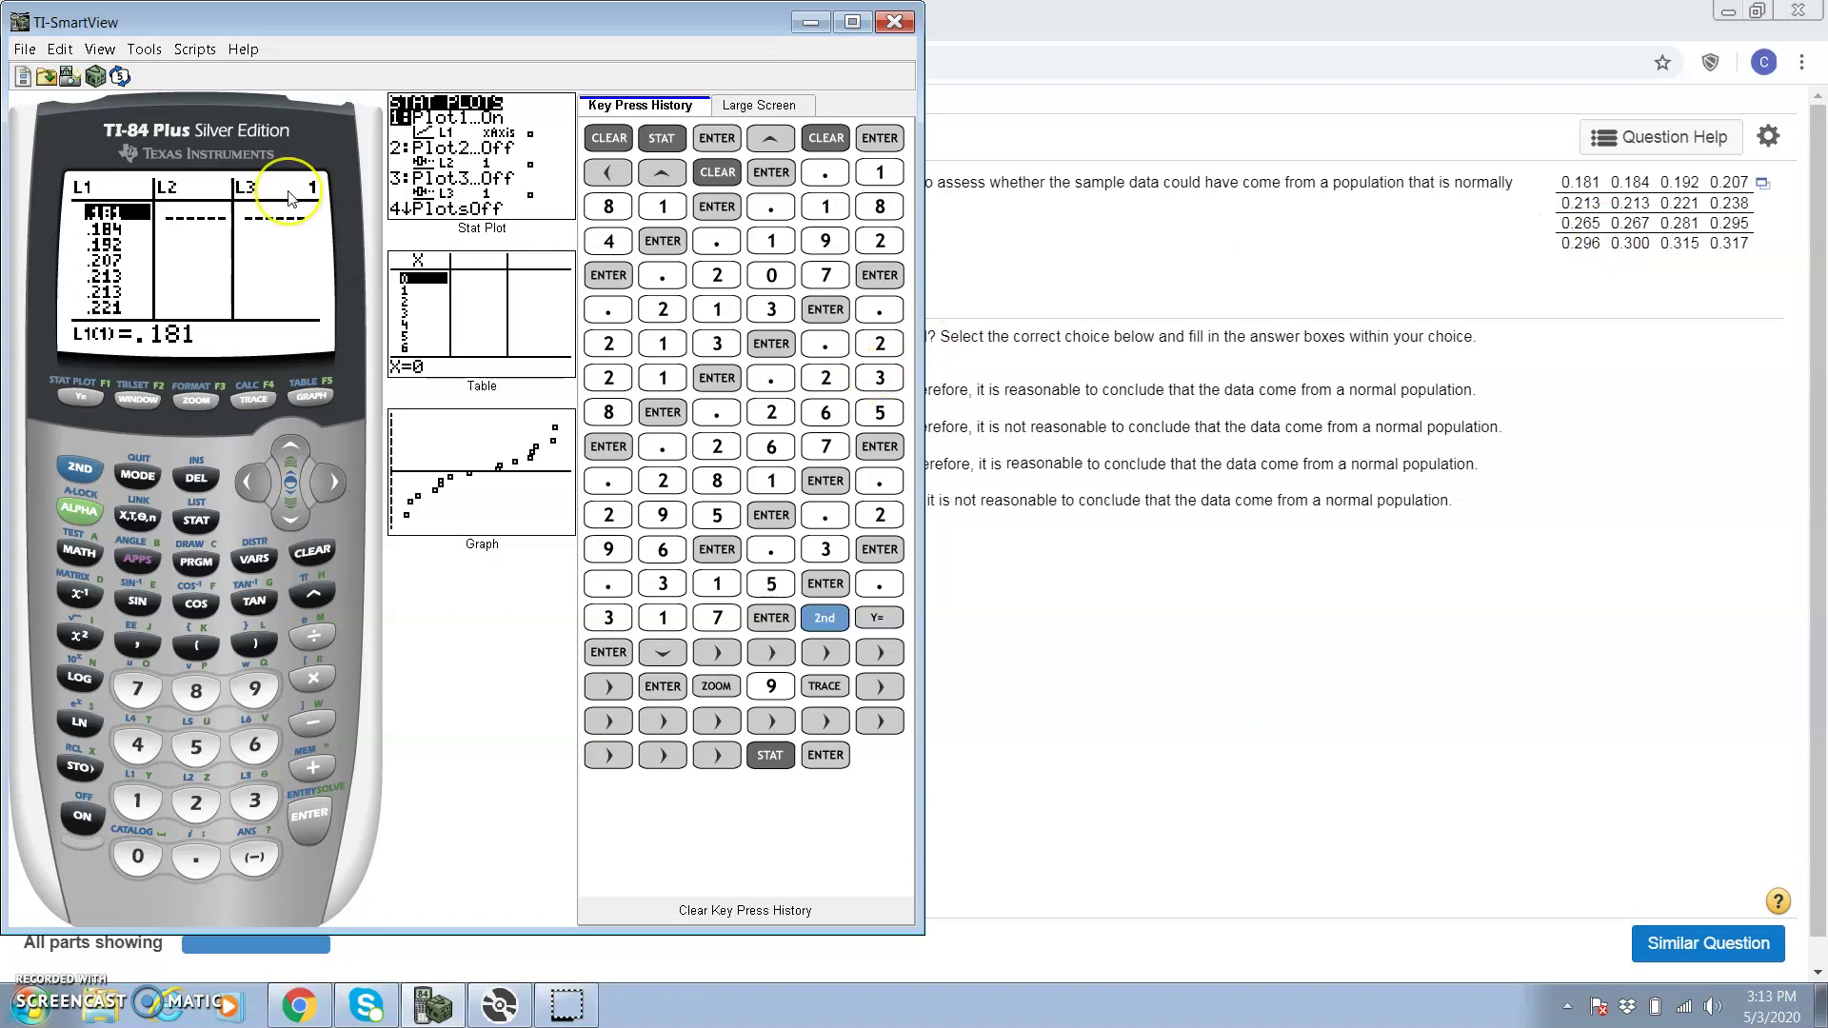
{"action": "key", "text": "Right"}
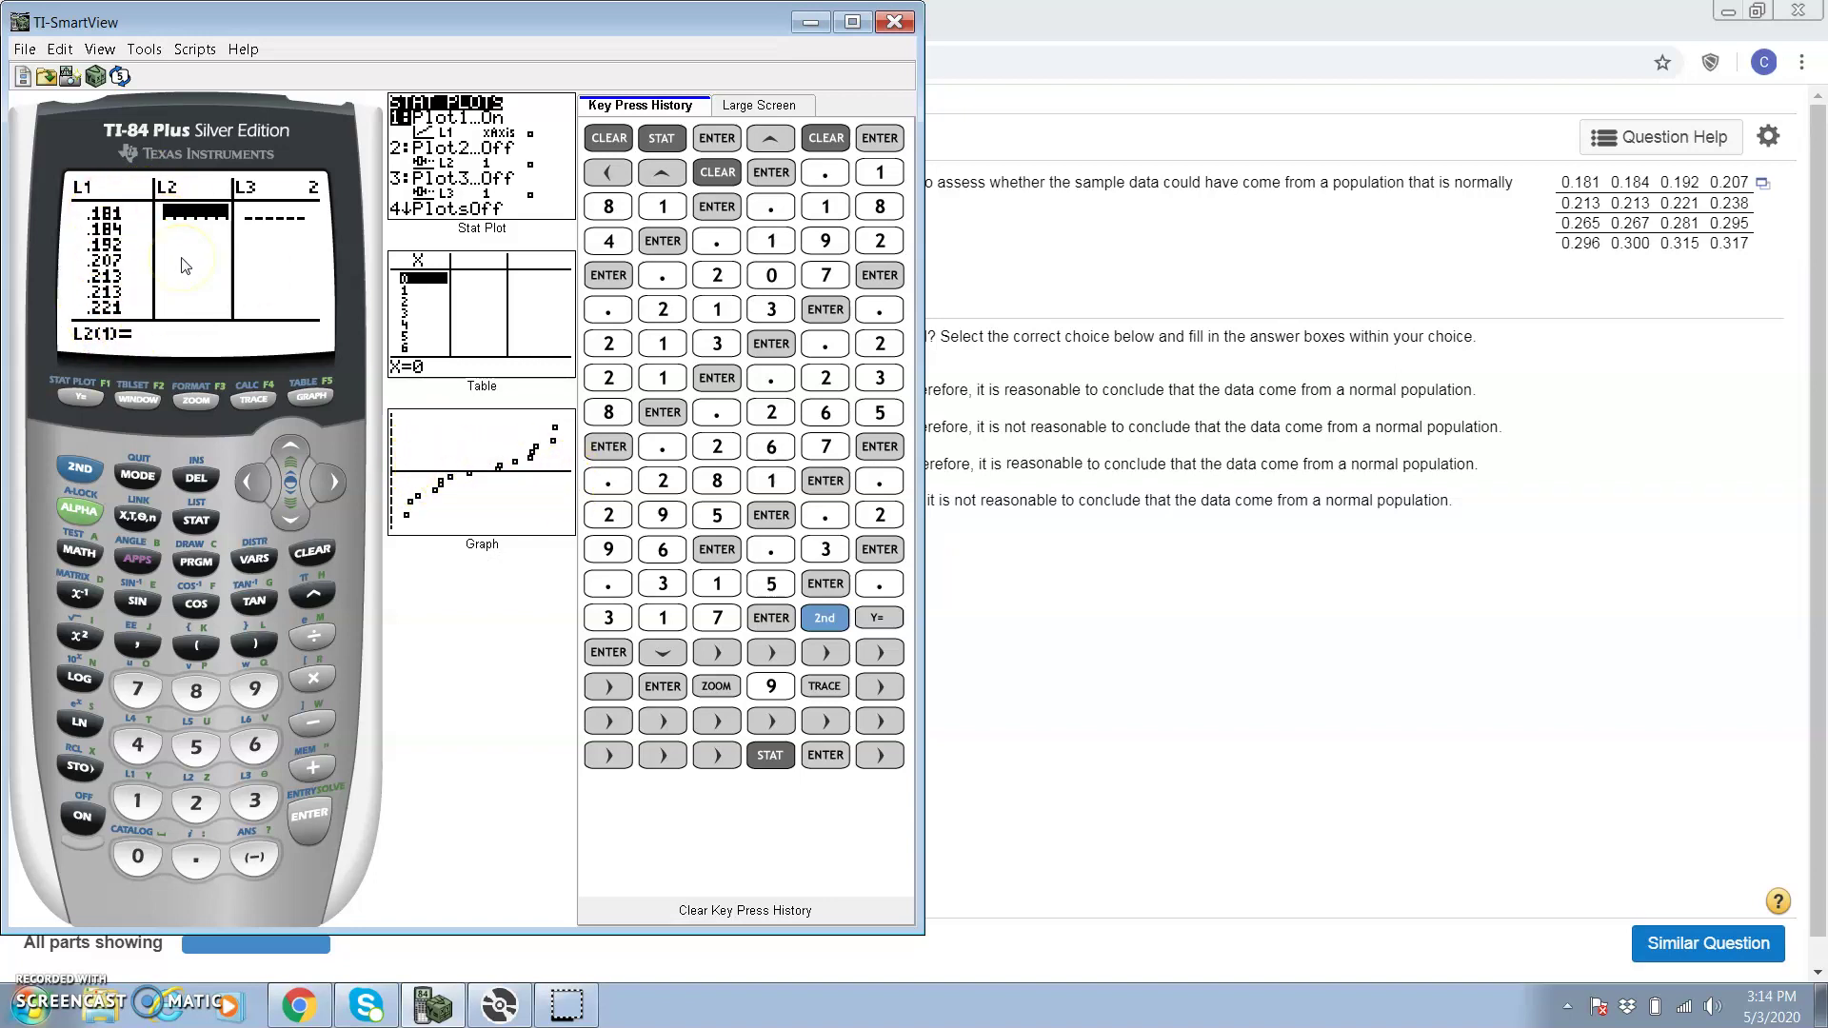
{"action": "key", "text": "minus"}
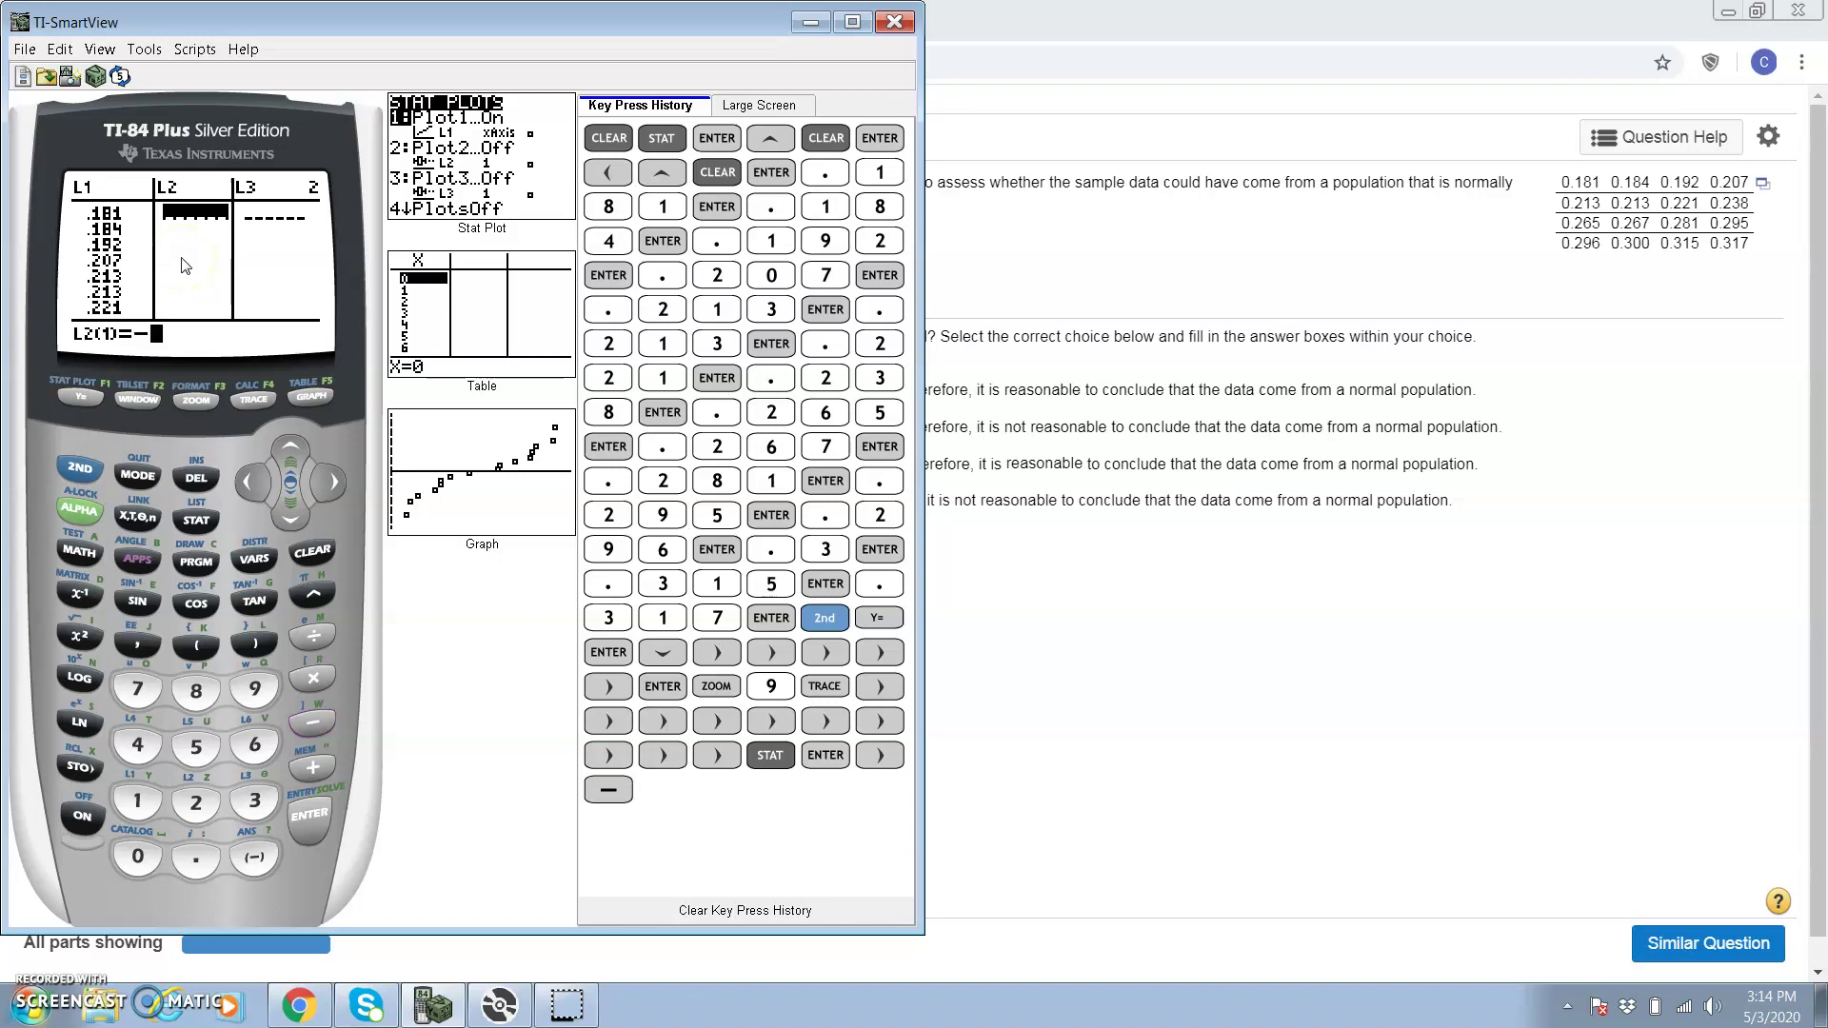
{"action": "type", "text": "1.863"}
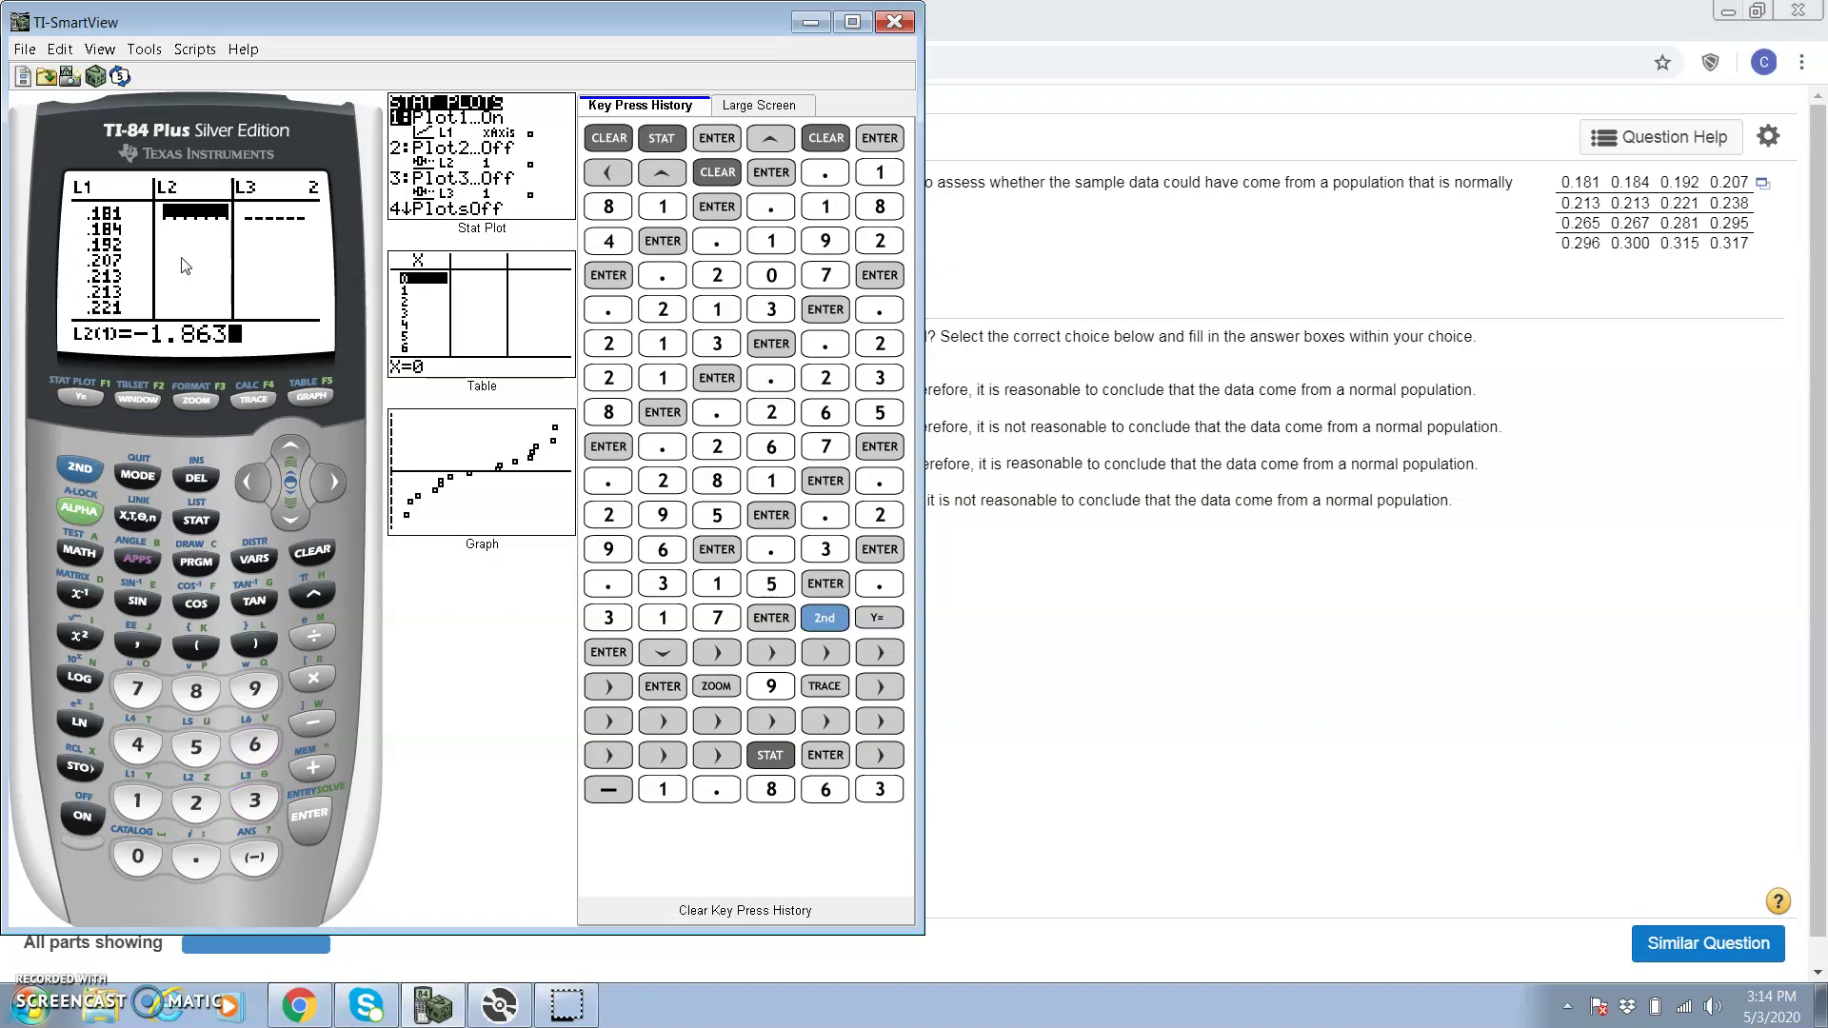
{"action": "key", "text": "Return"}
{"action": "key", "text": "minus"}
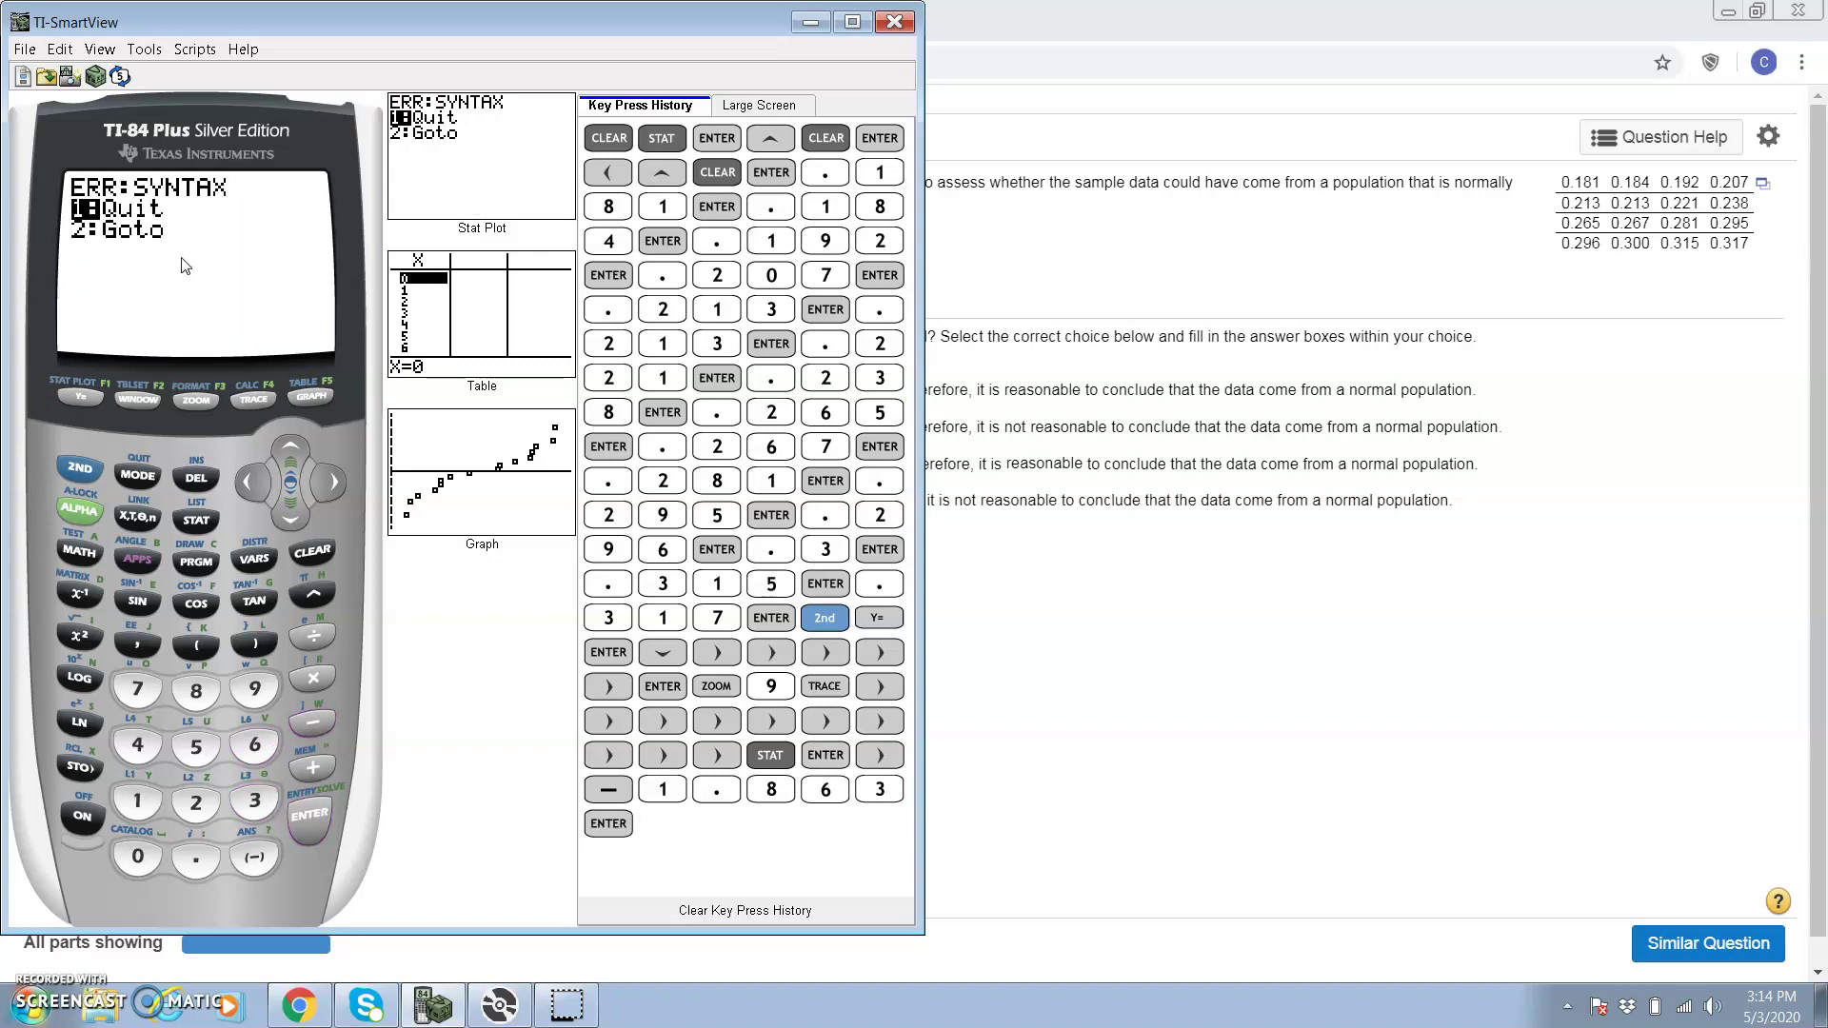
{"action": "left_click", "coordinate": [196, 647]}
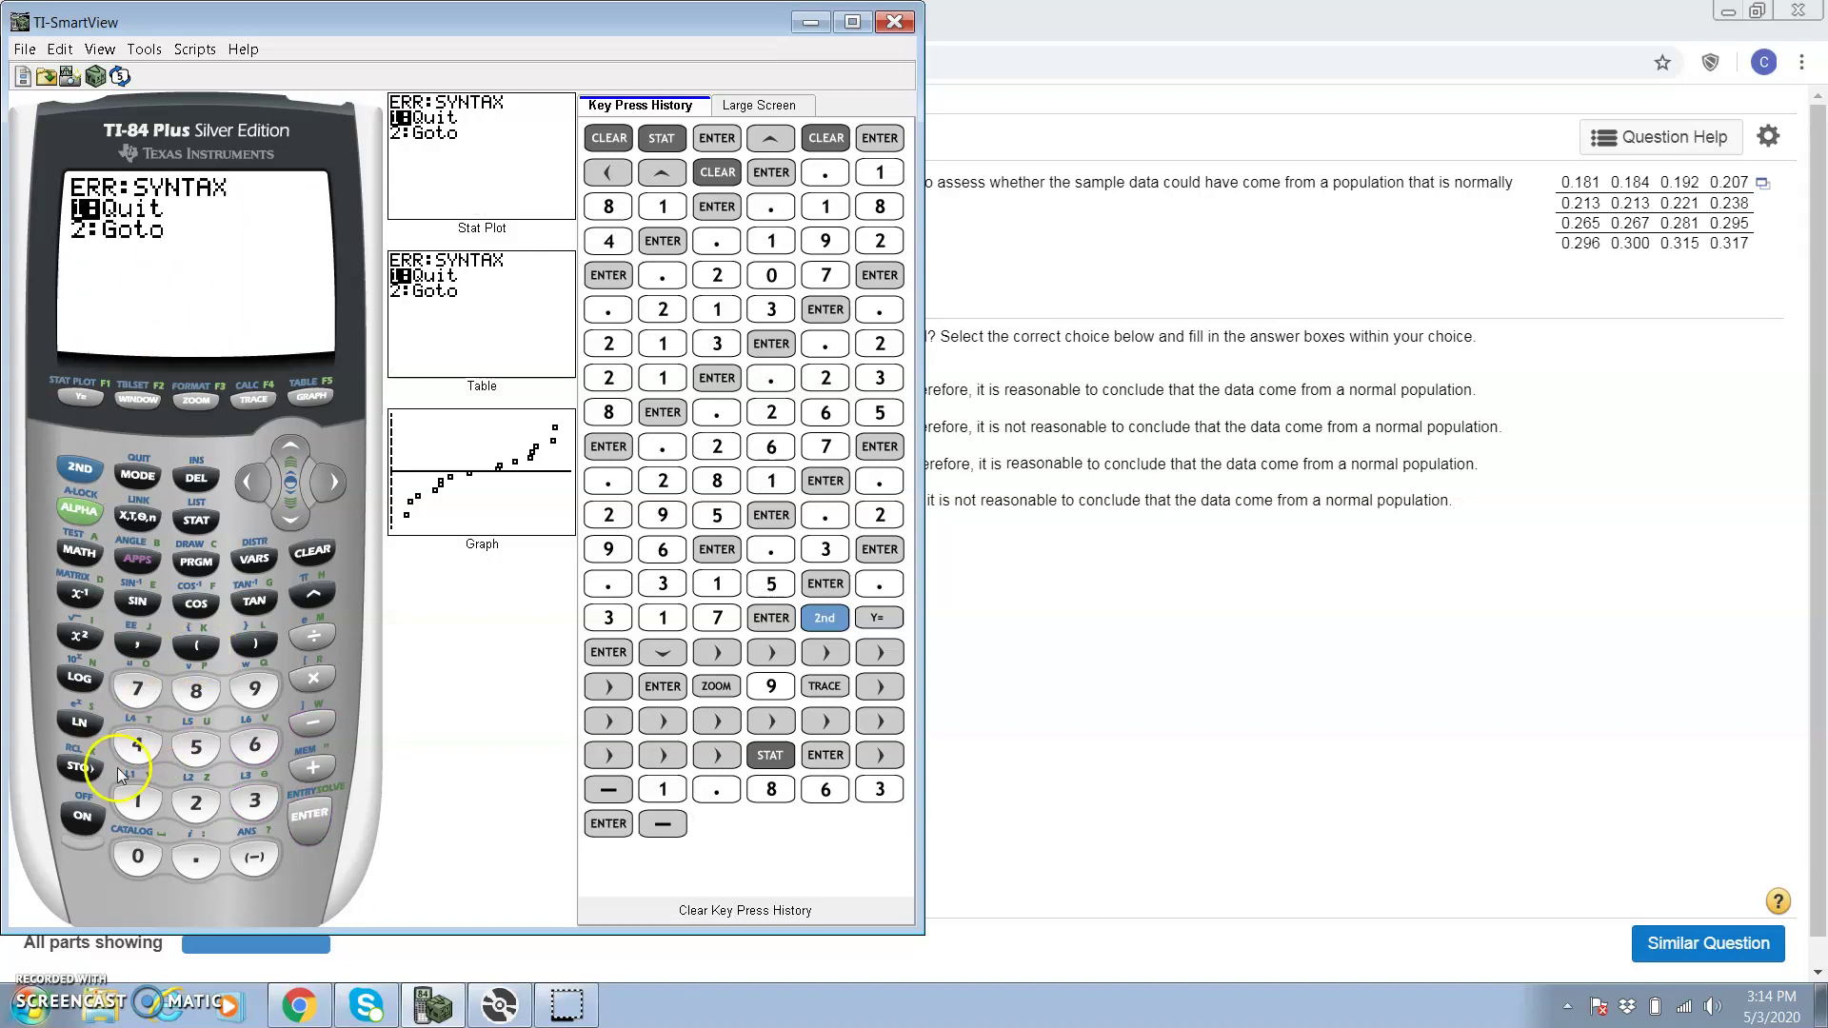
{"action": "left_click", "coordinate": [197, 802]}
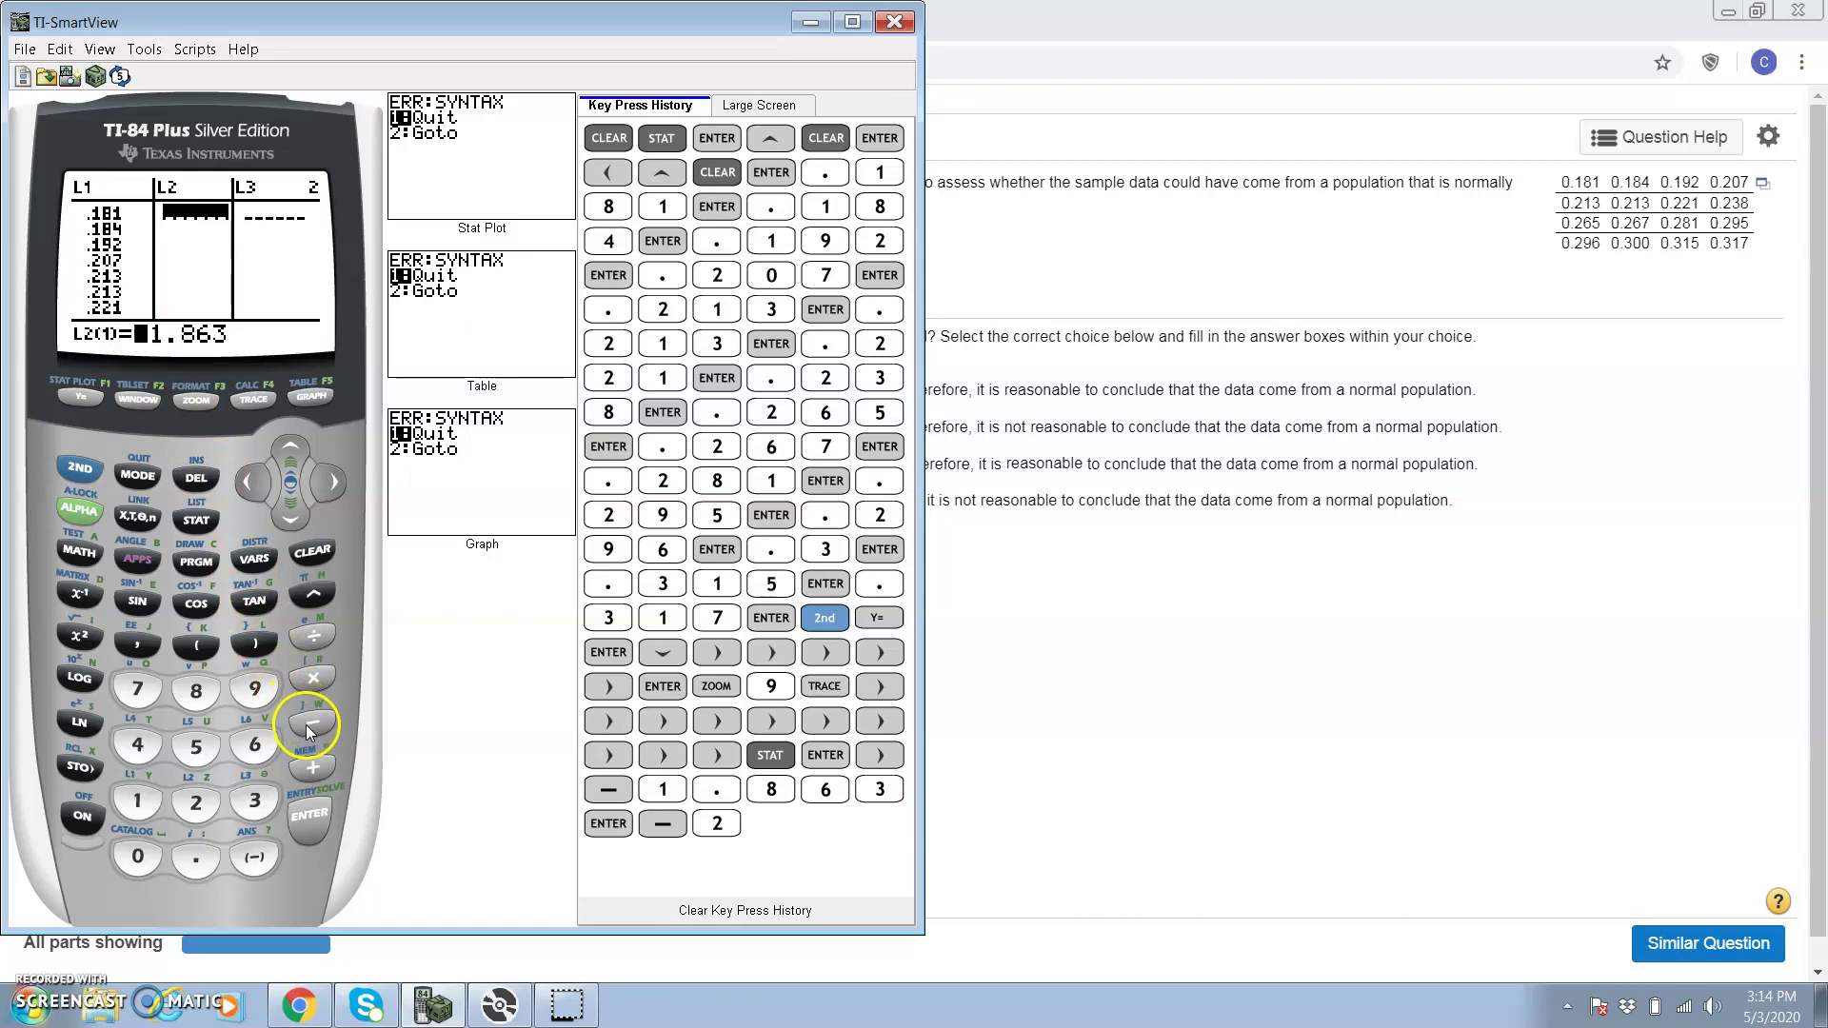
{"action": "left_click", "coordinate": [256, 862]}
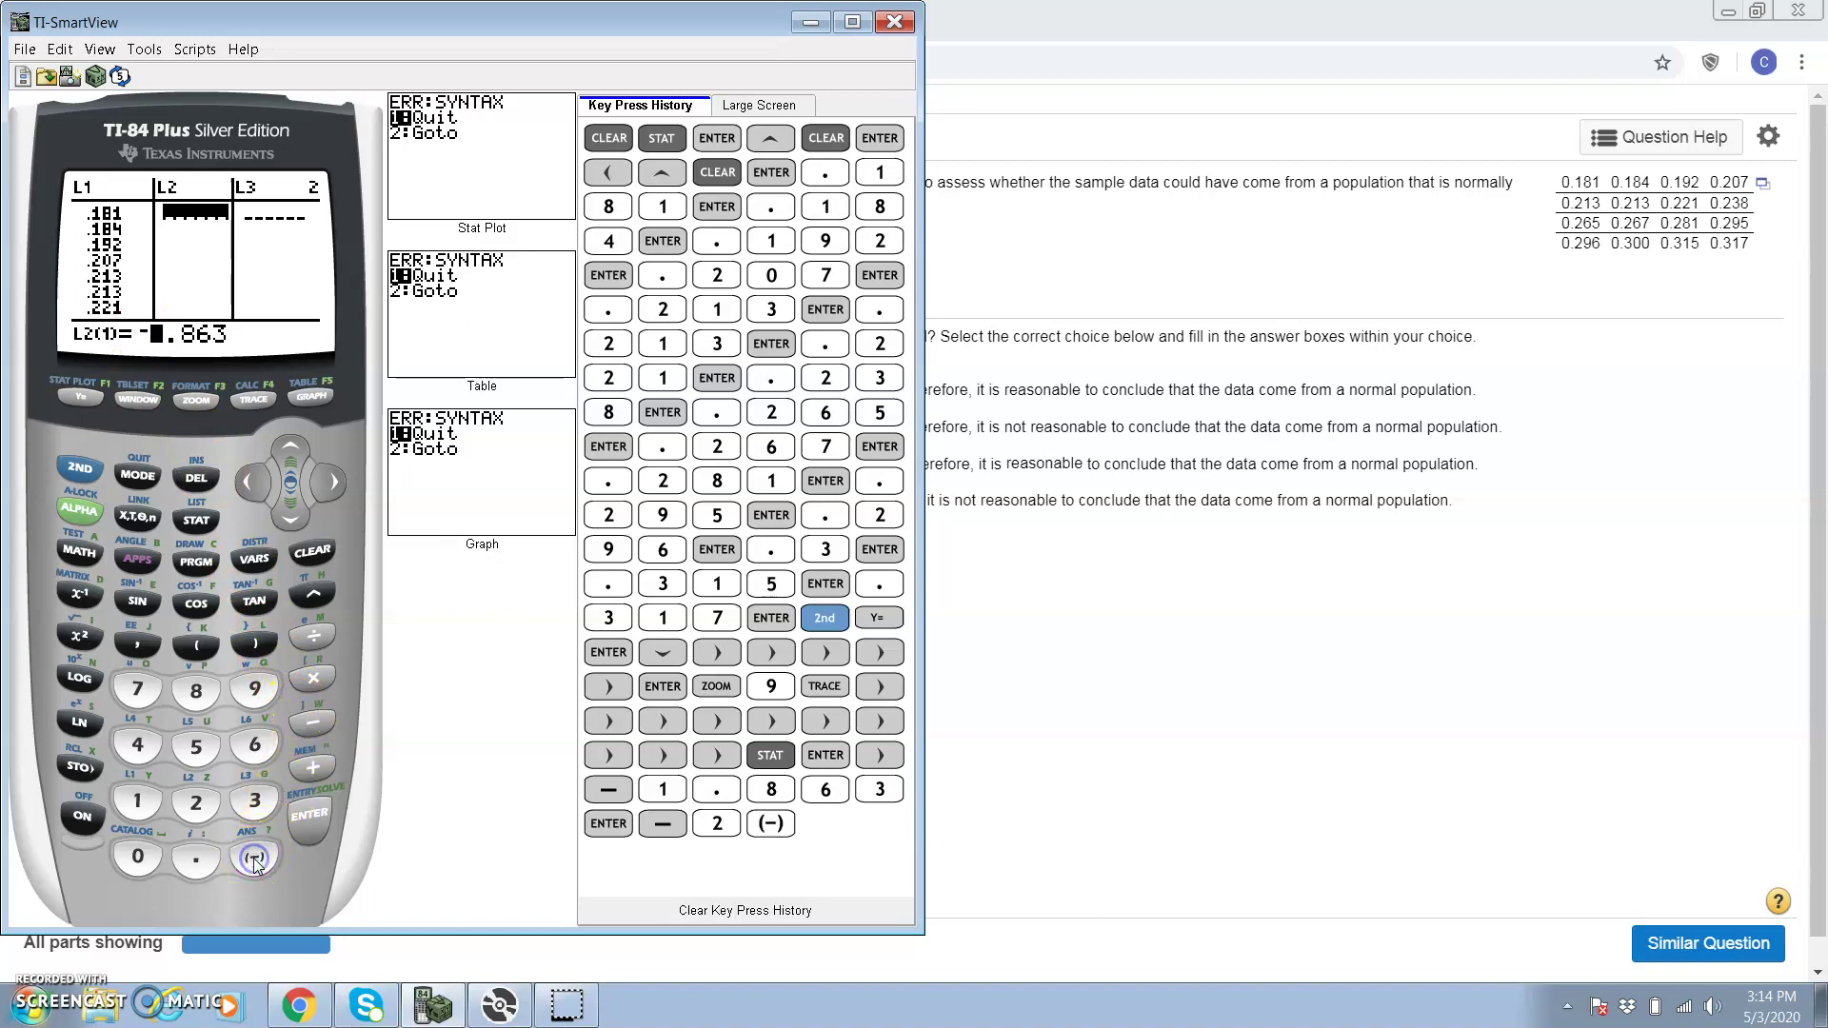
{"action": "left_click", "coordinate": [309, 817]}
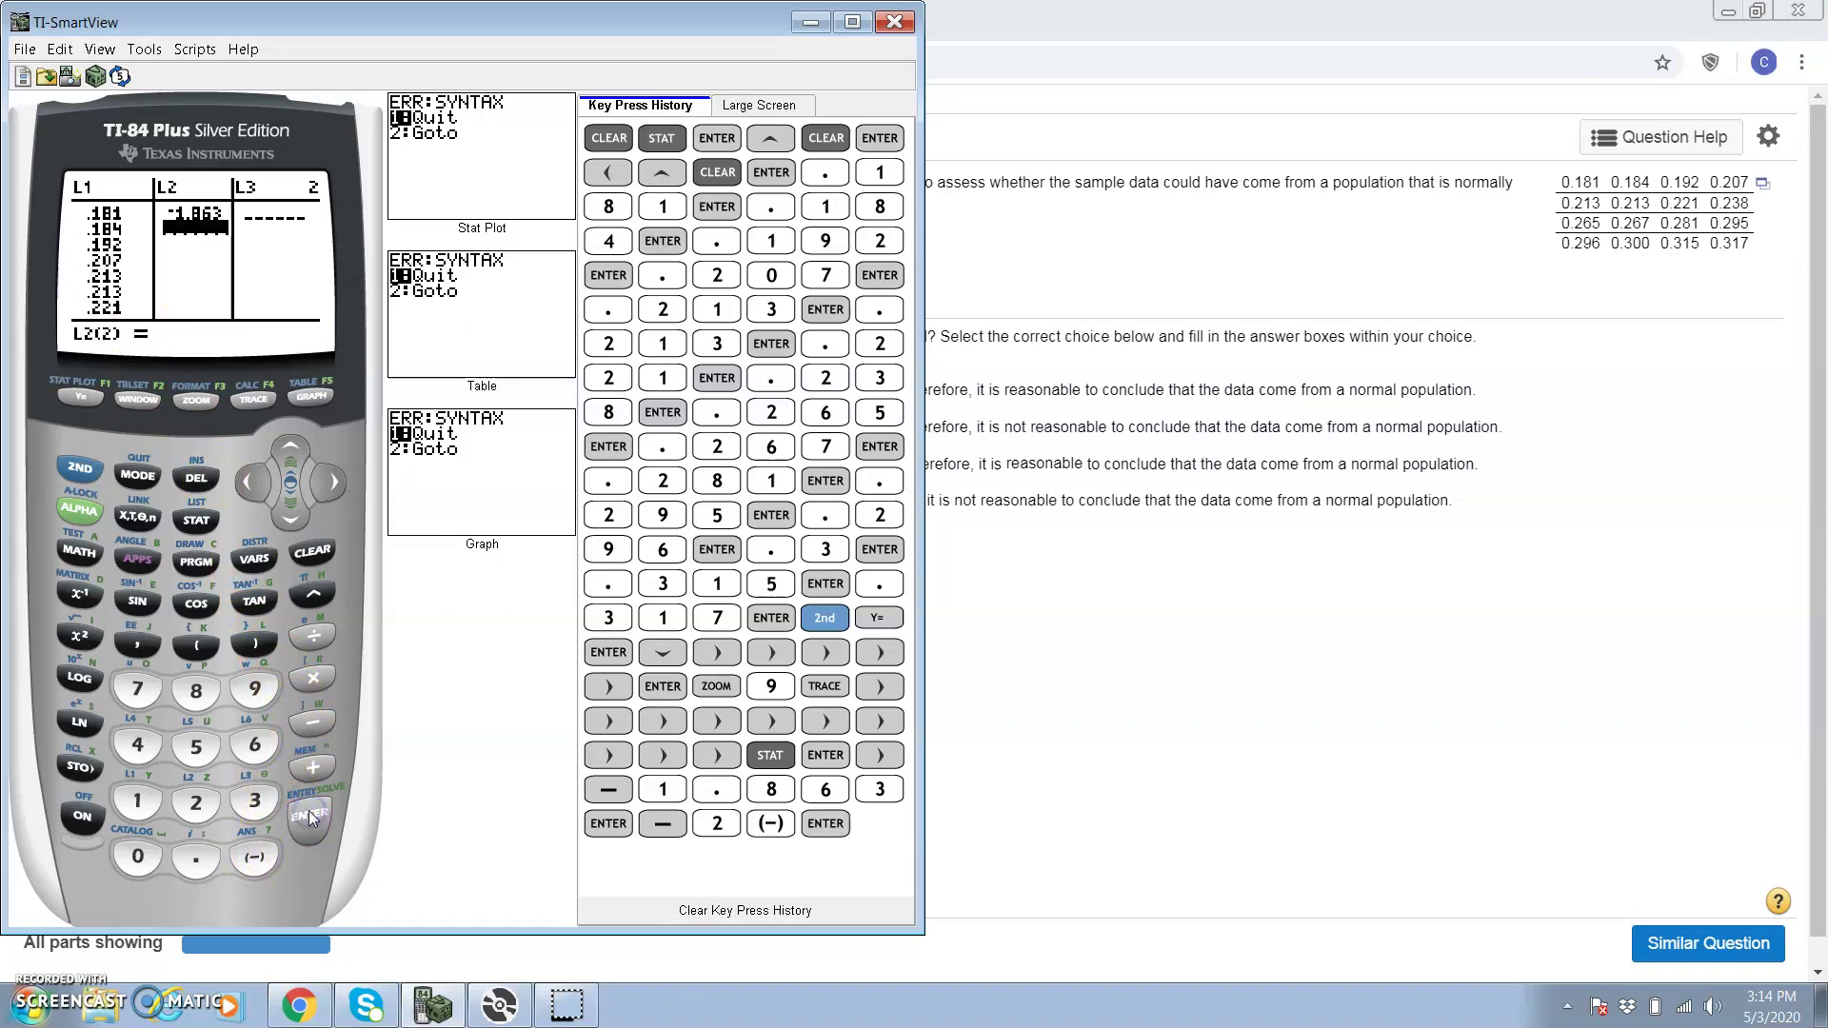
Enter -1.318 and -1.01 as L2's second and third rows.
{"action": "left_click", "coordinate": [257, 858]}
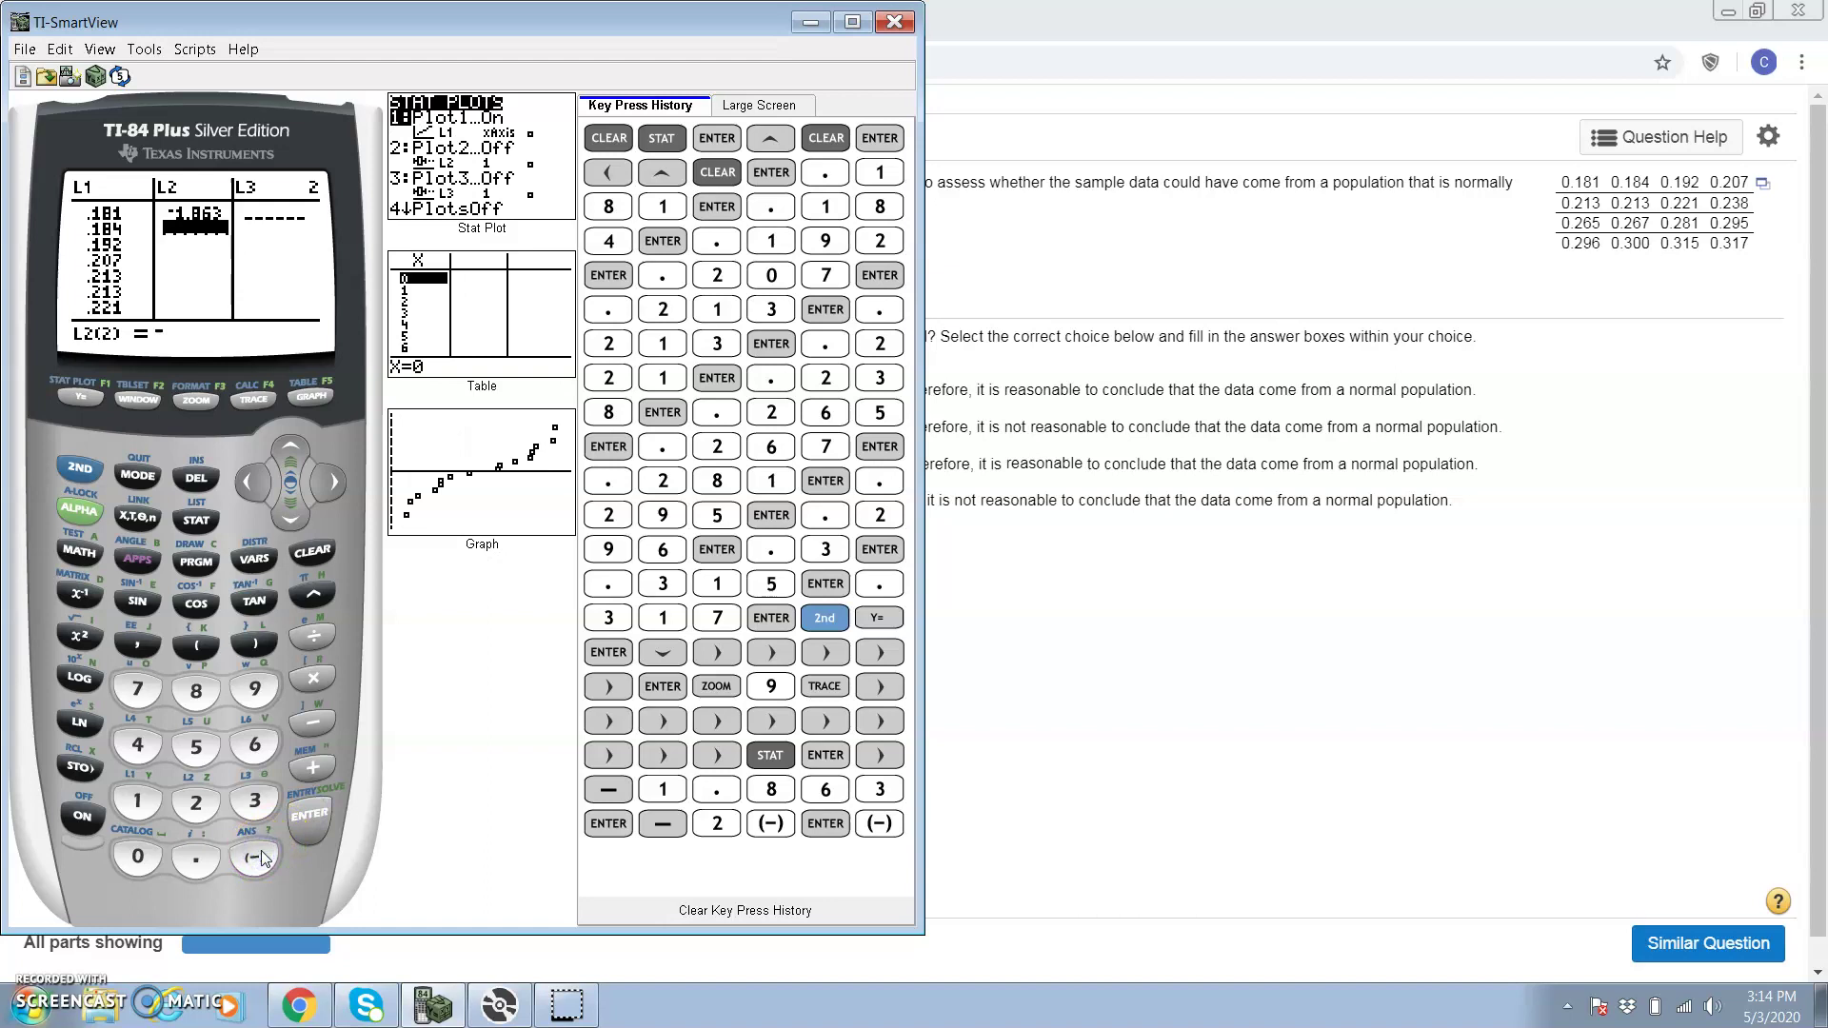
{"action": "type", "text": "1.318"}
{"action": "key", "text": "Return"}
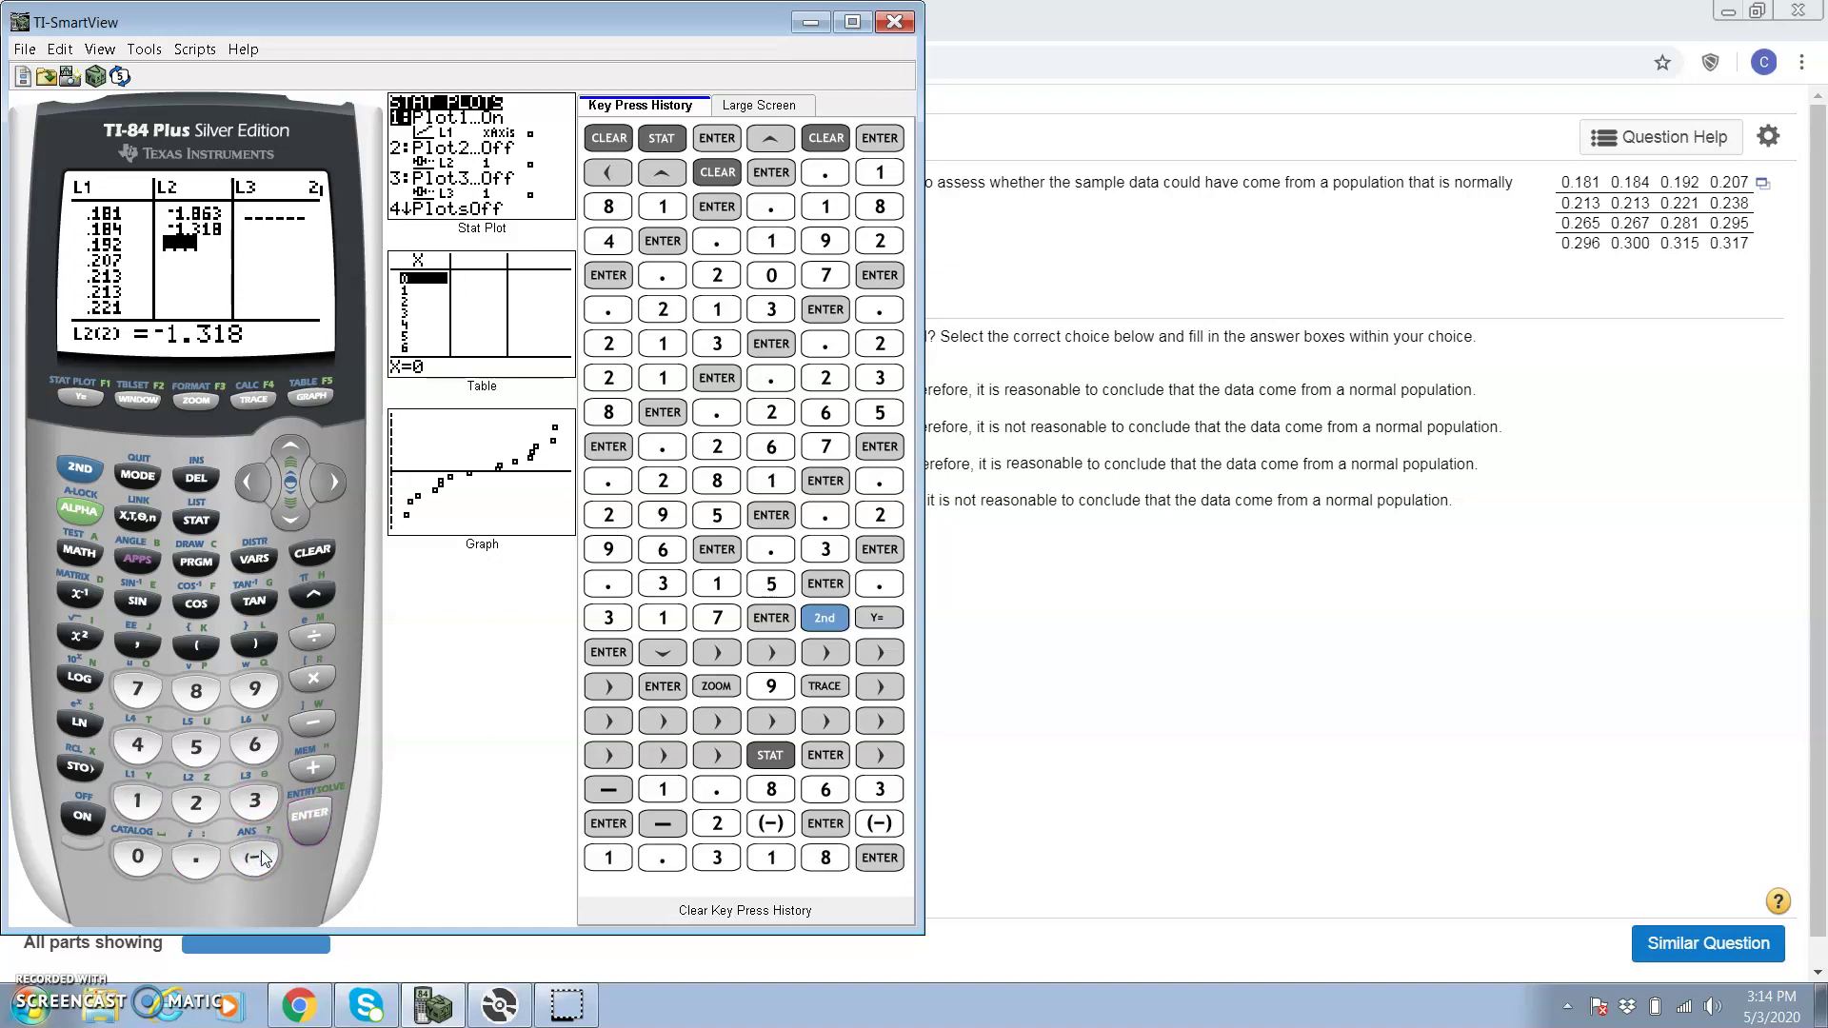
{"action": "left_click", "coordinate": [257, 859]}
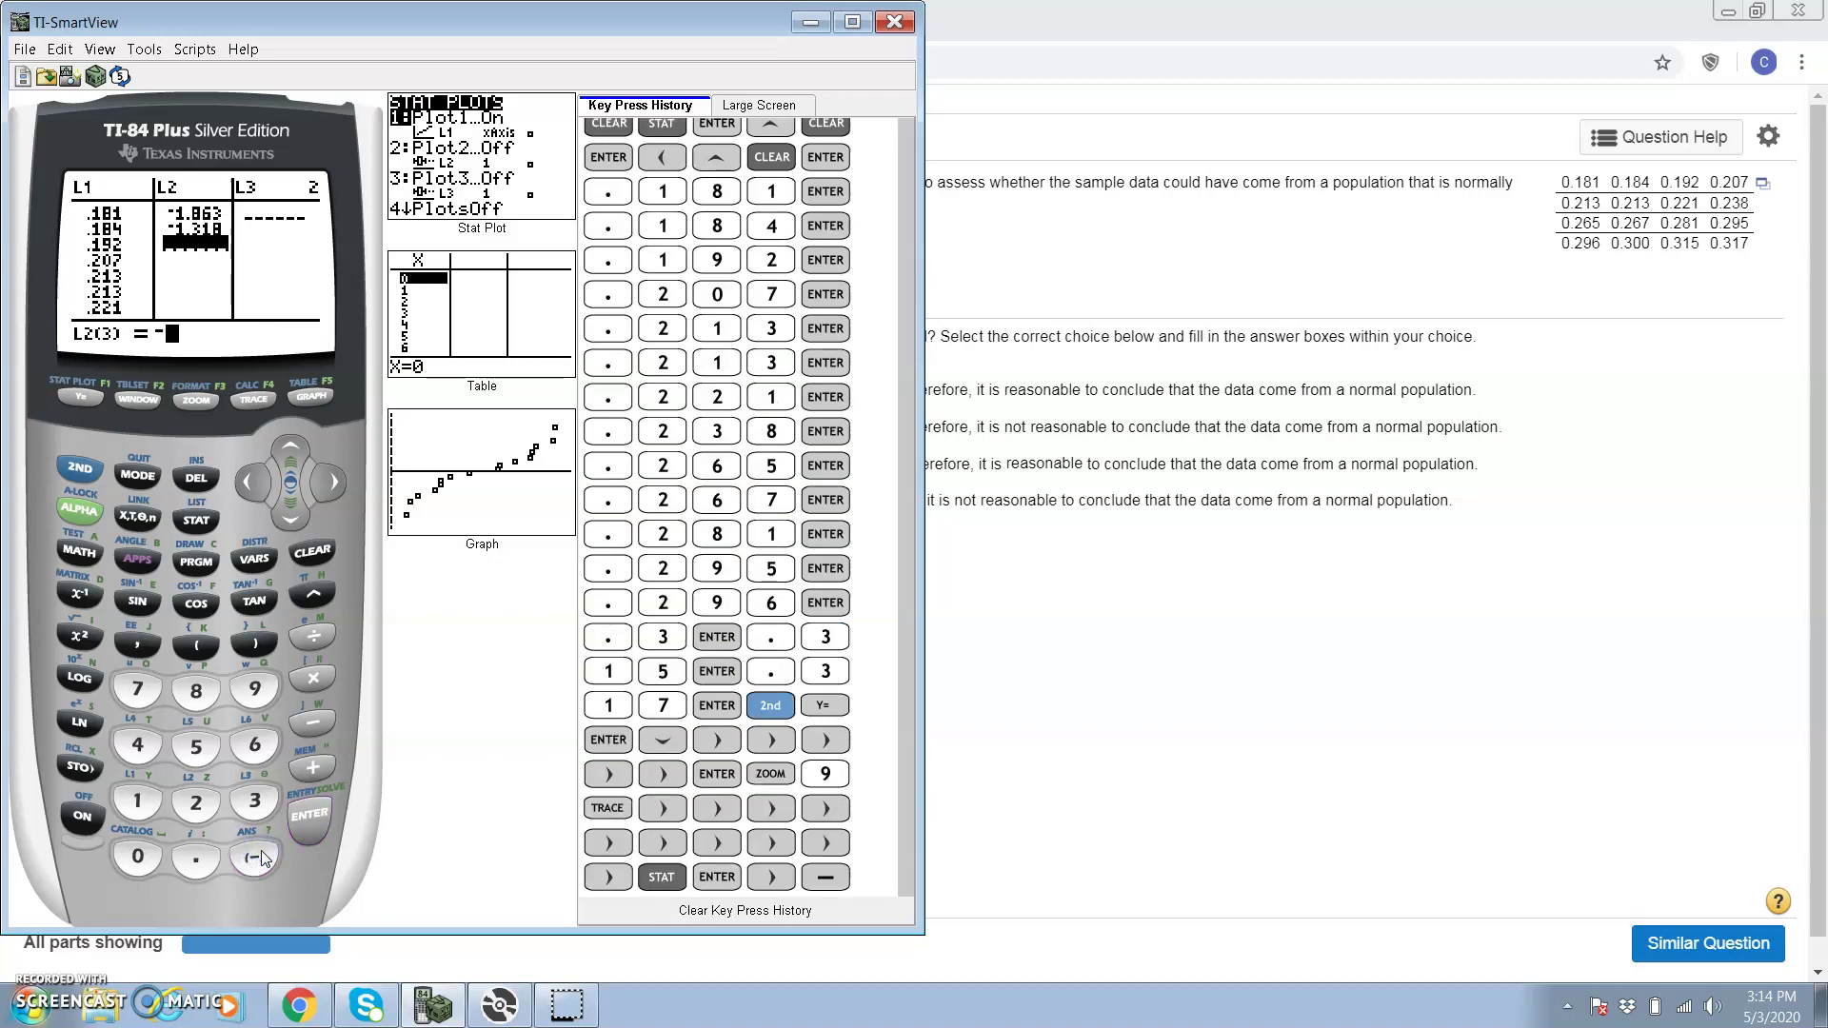
{"action": "type", "text": "1.01"}
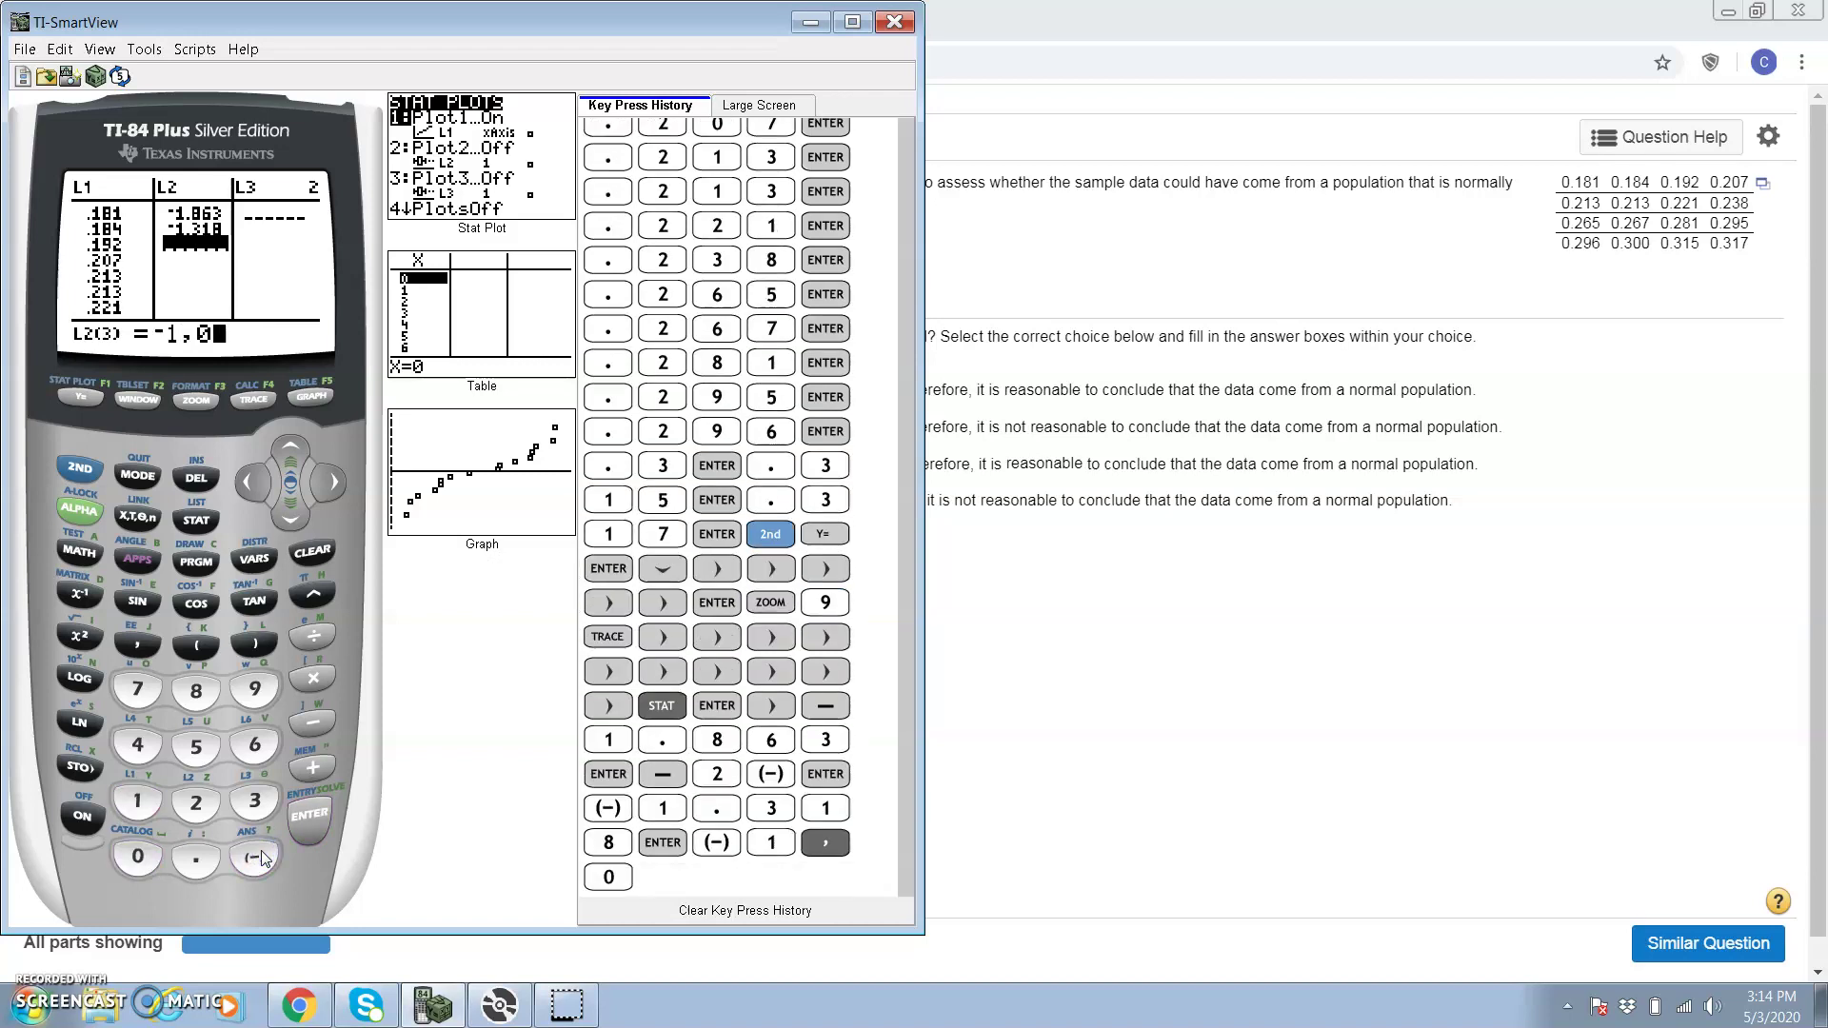
{"action": "key", "text": "Escape"}
{"action": "key", "text": "Escape"}
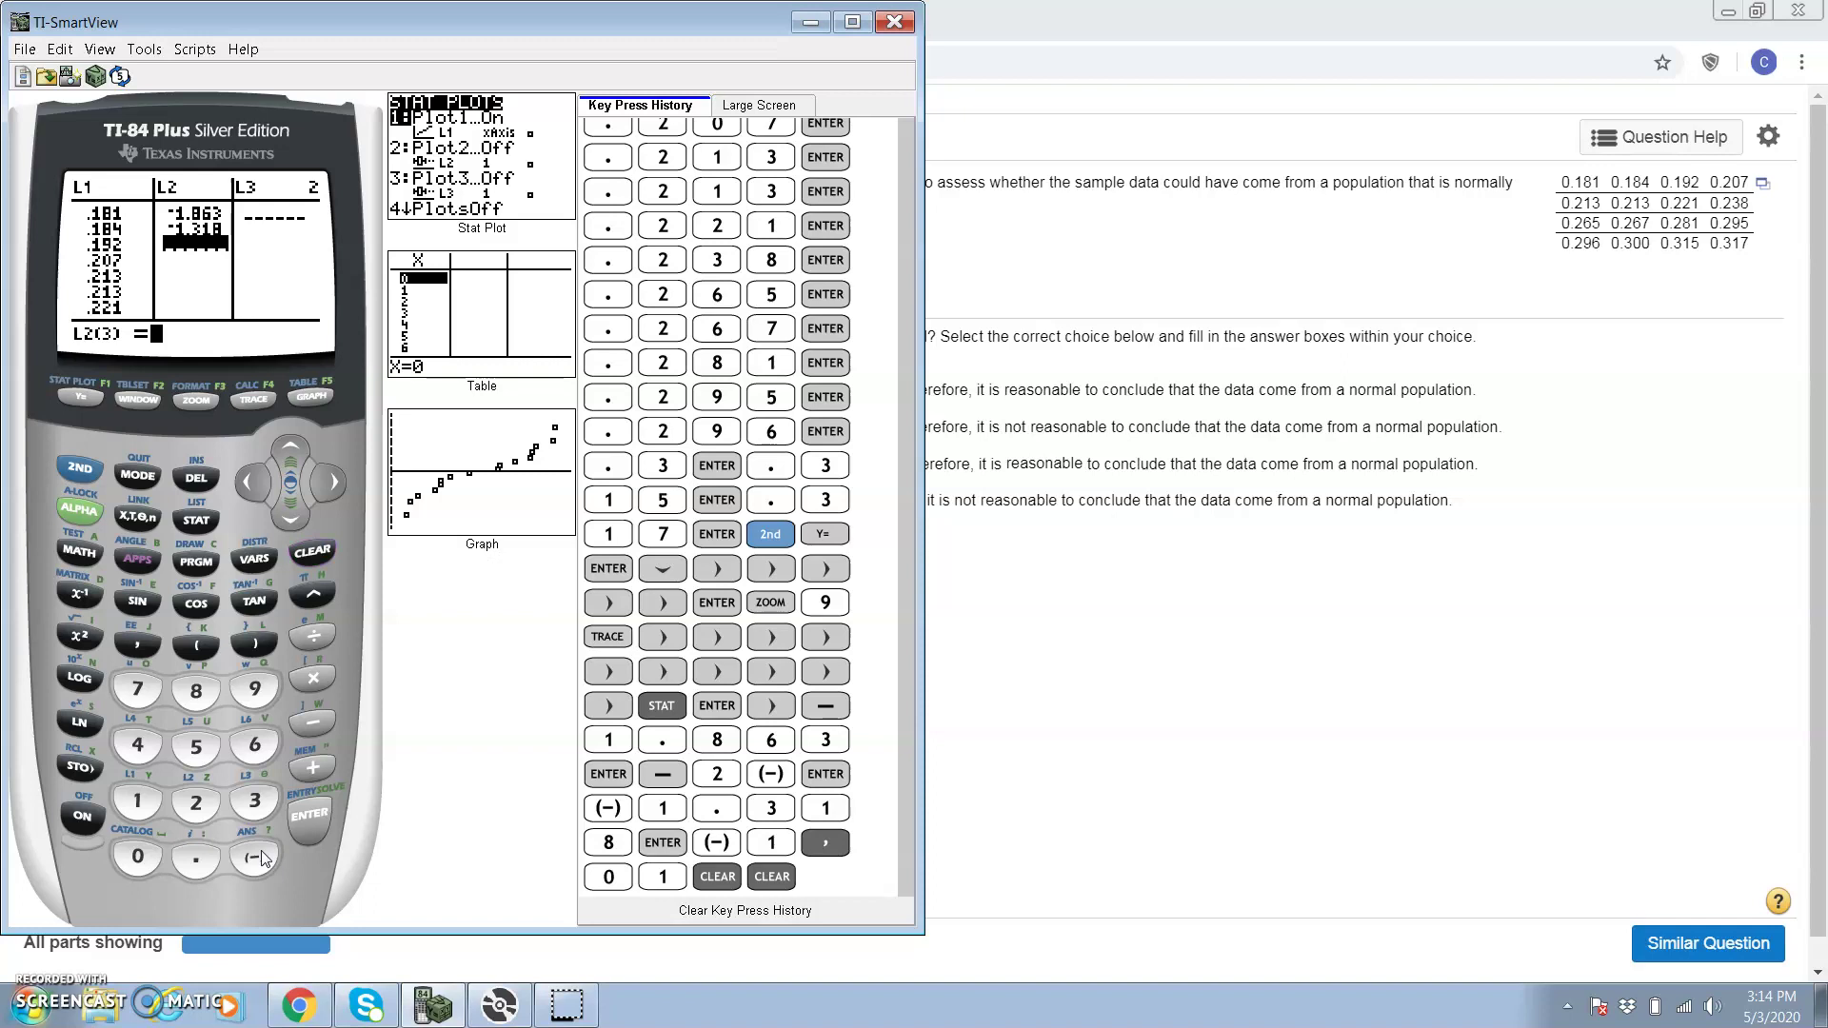
{"action": "left_click", "coordinate": [255, 857]}
{"action": "type", "text": "1.01"}
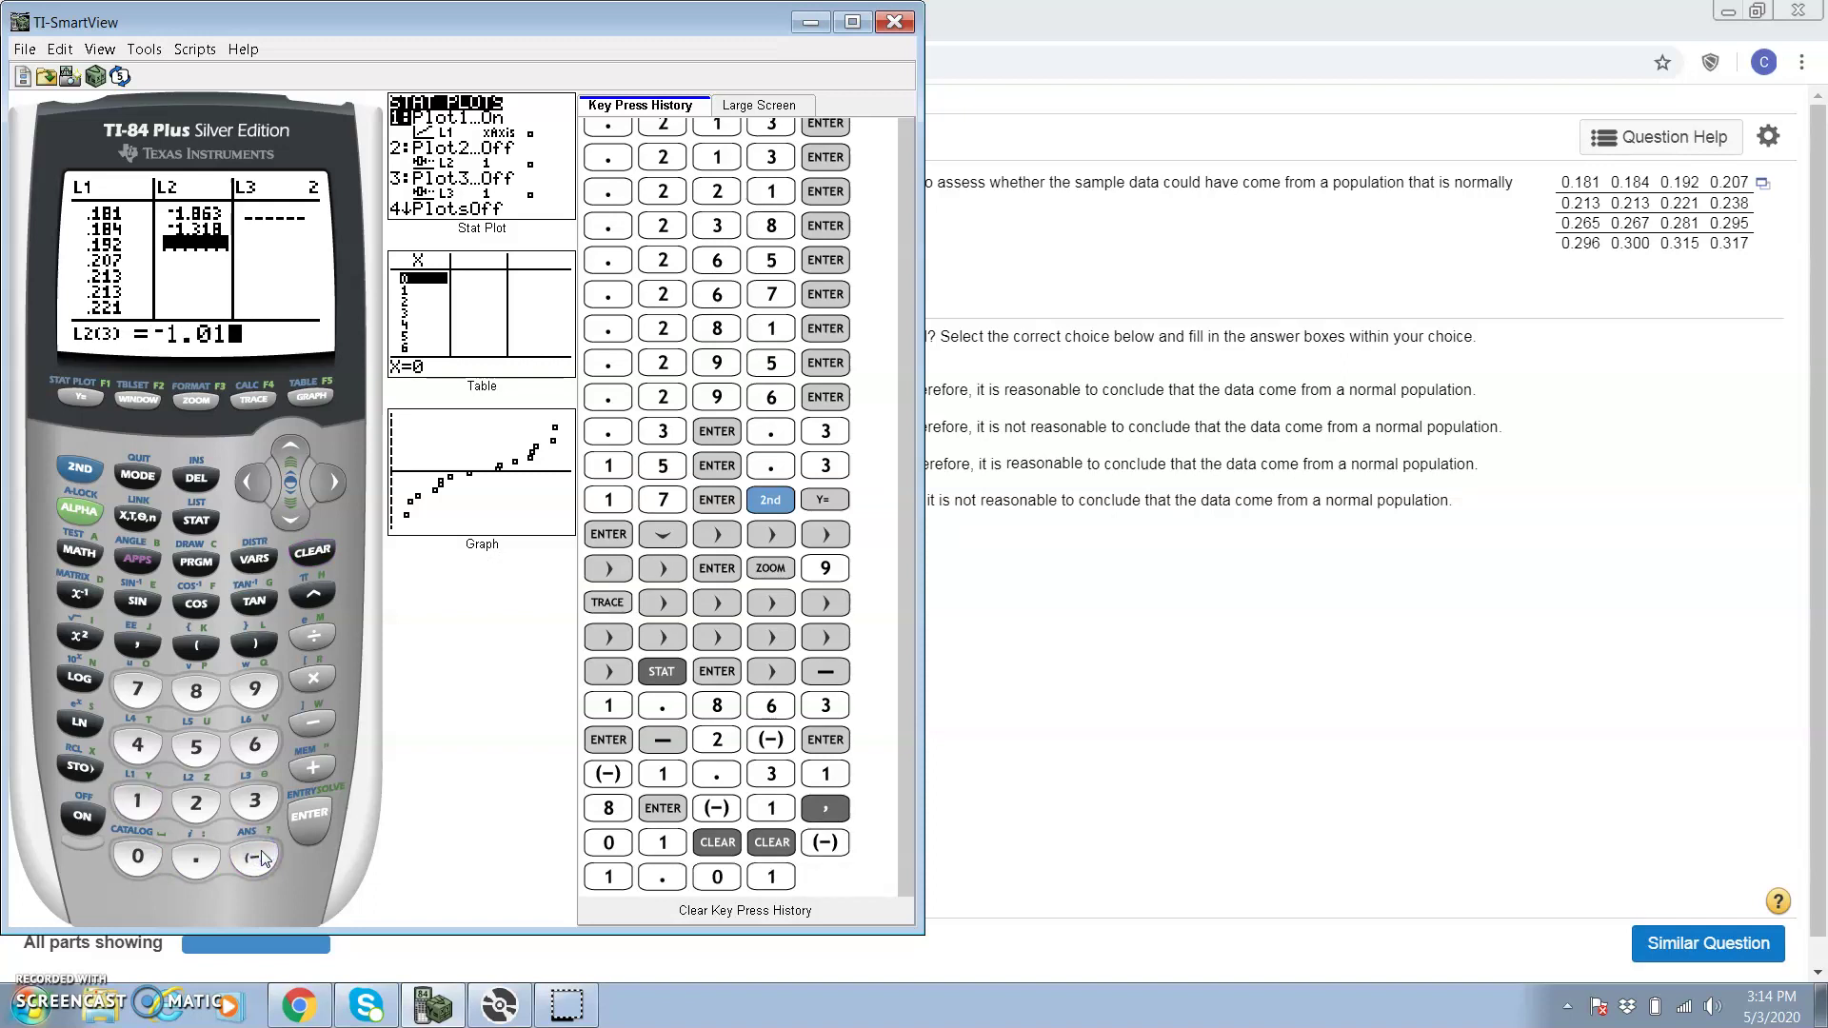
{"action": "key", "text": "Return"}
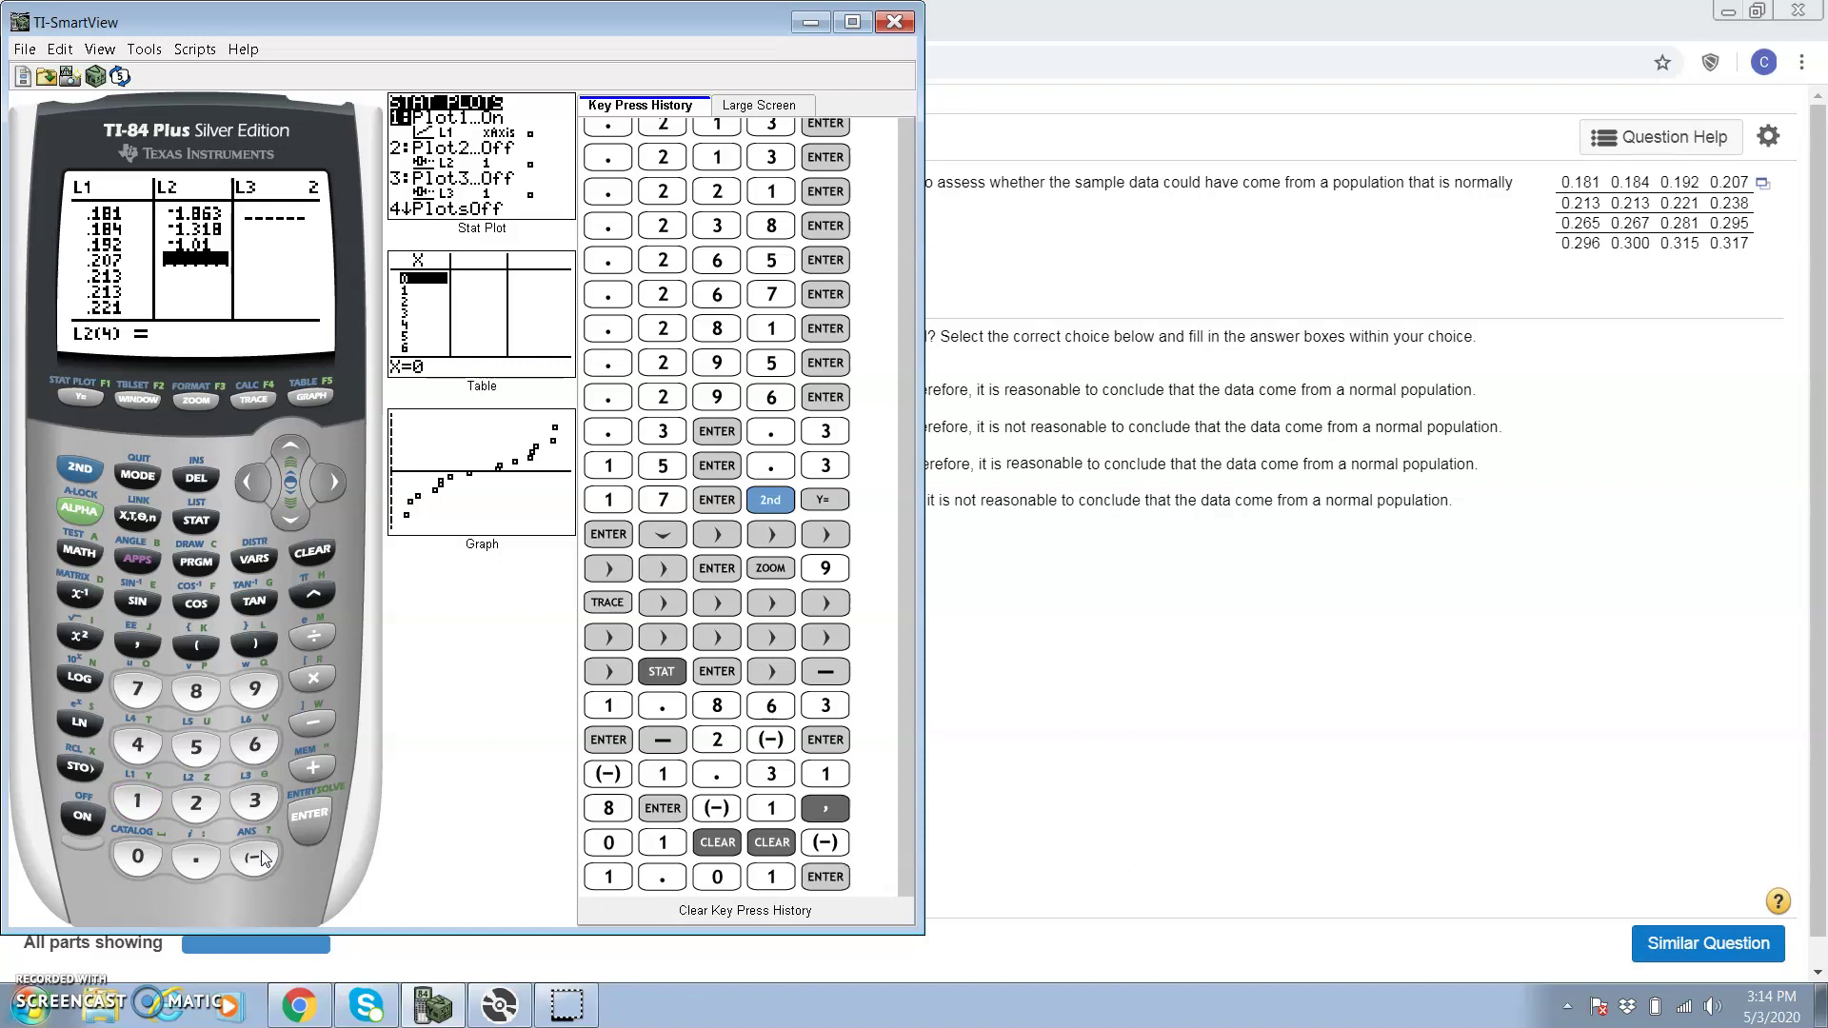
Enter -.776, -.579 and -.402 as L2's fourth through sixth rows.
{"action": "left_click", "coordinate": [257, 858]}
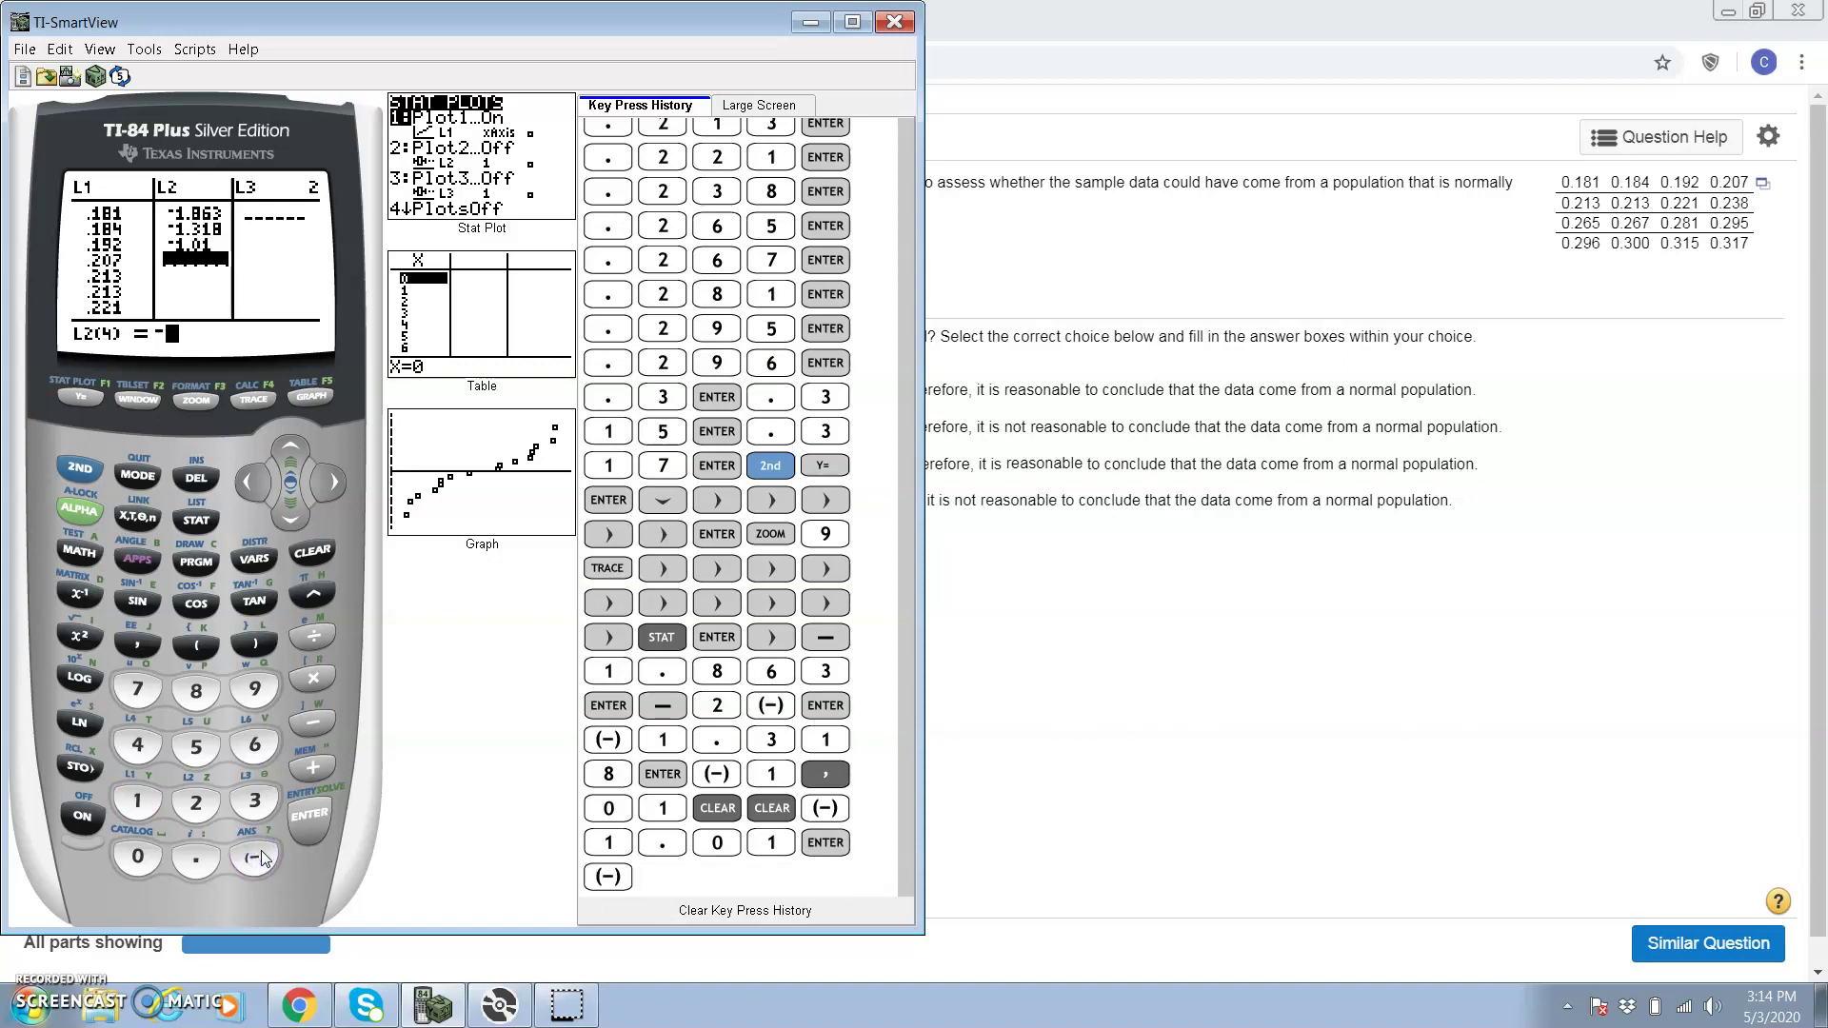
{"action": "type", "text": ".776"}
{"action": "key", "text": "Return"}
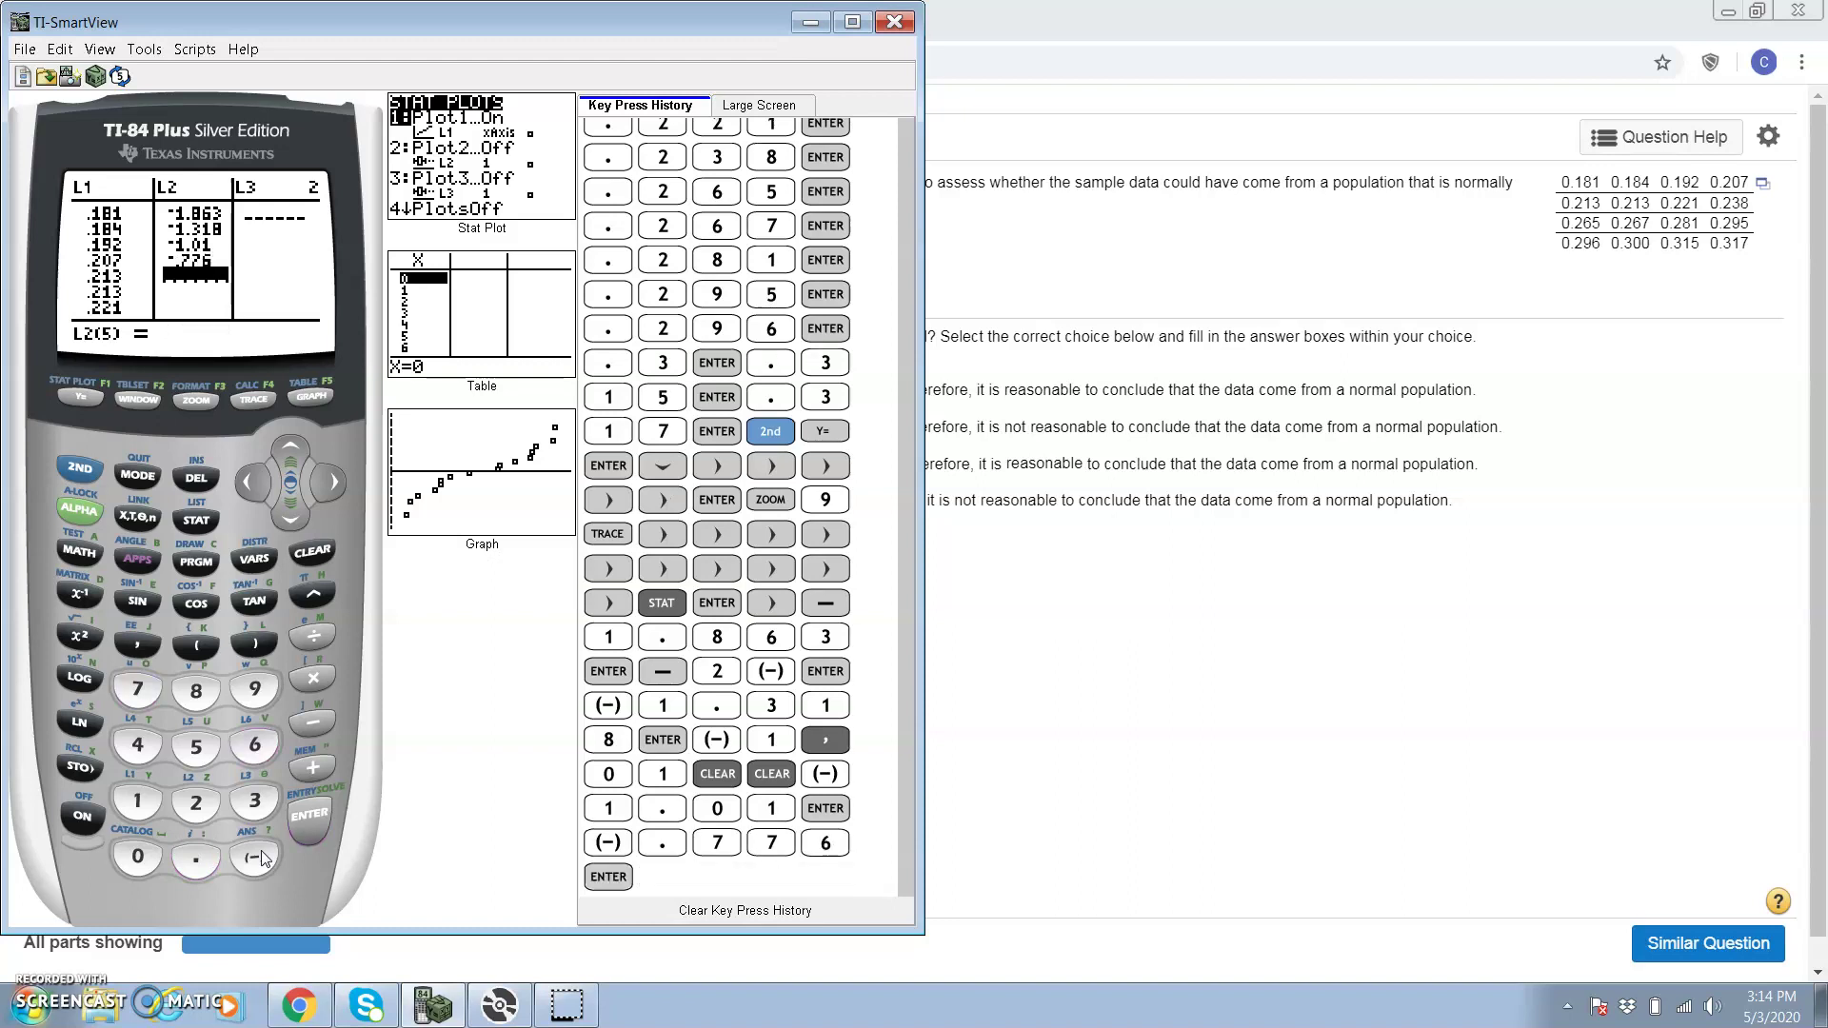
{"action": "left_click", "coordinate": [255, 858]}
{"action": "type", "text": ".579"}
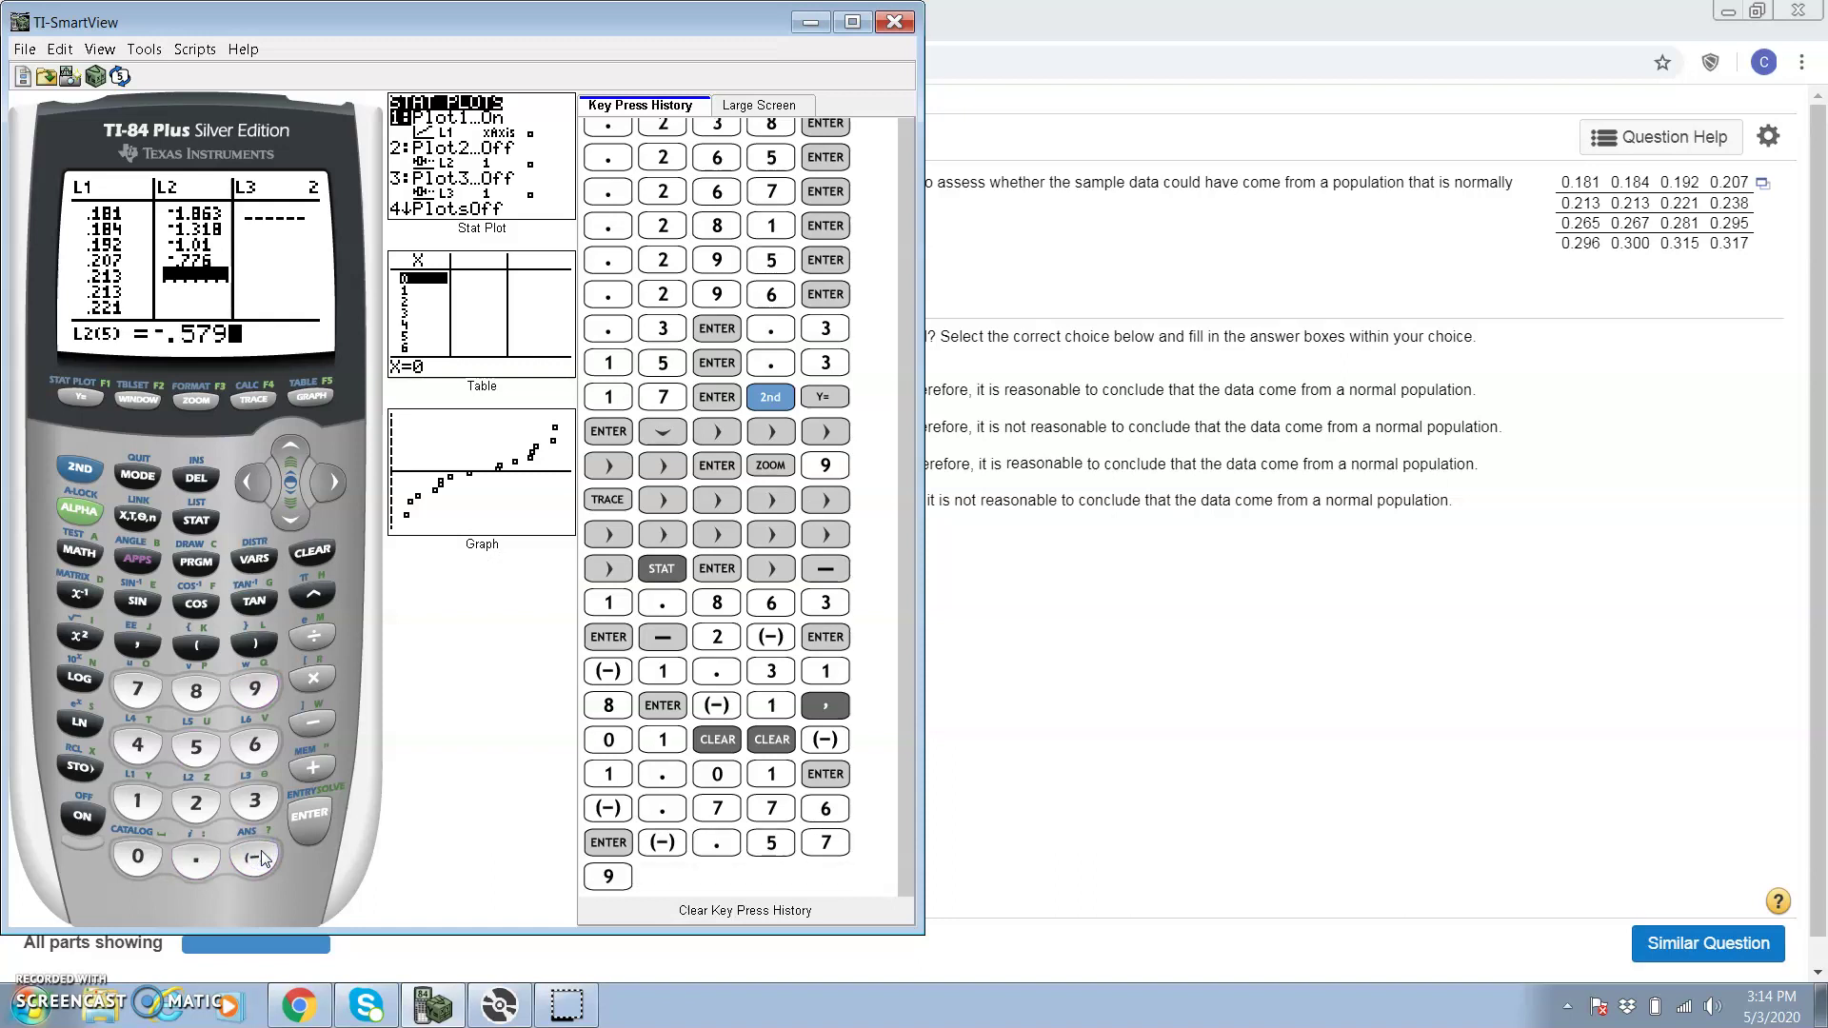
{"action": "key", "text": "Return"}
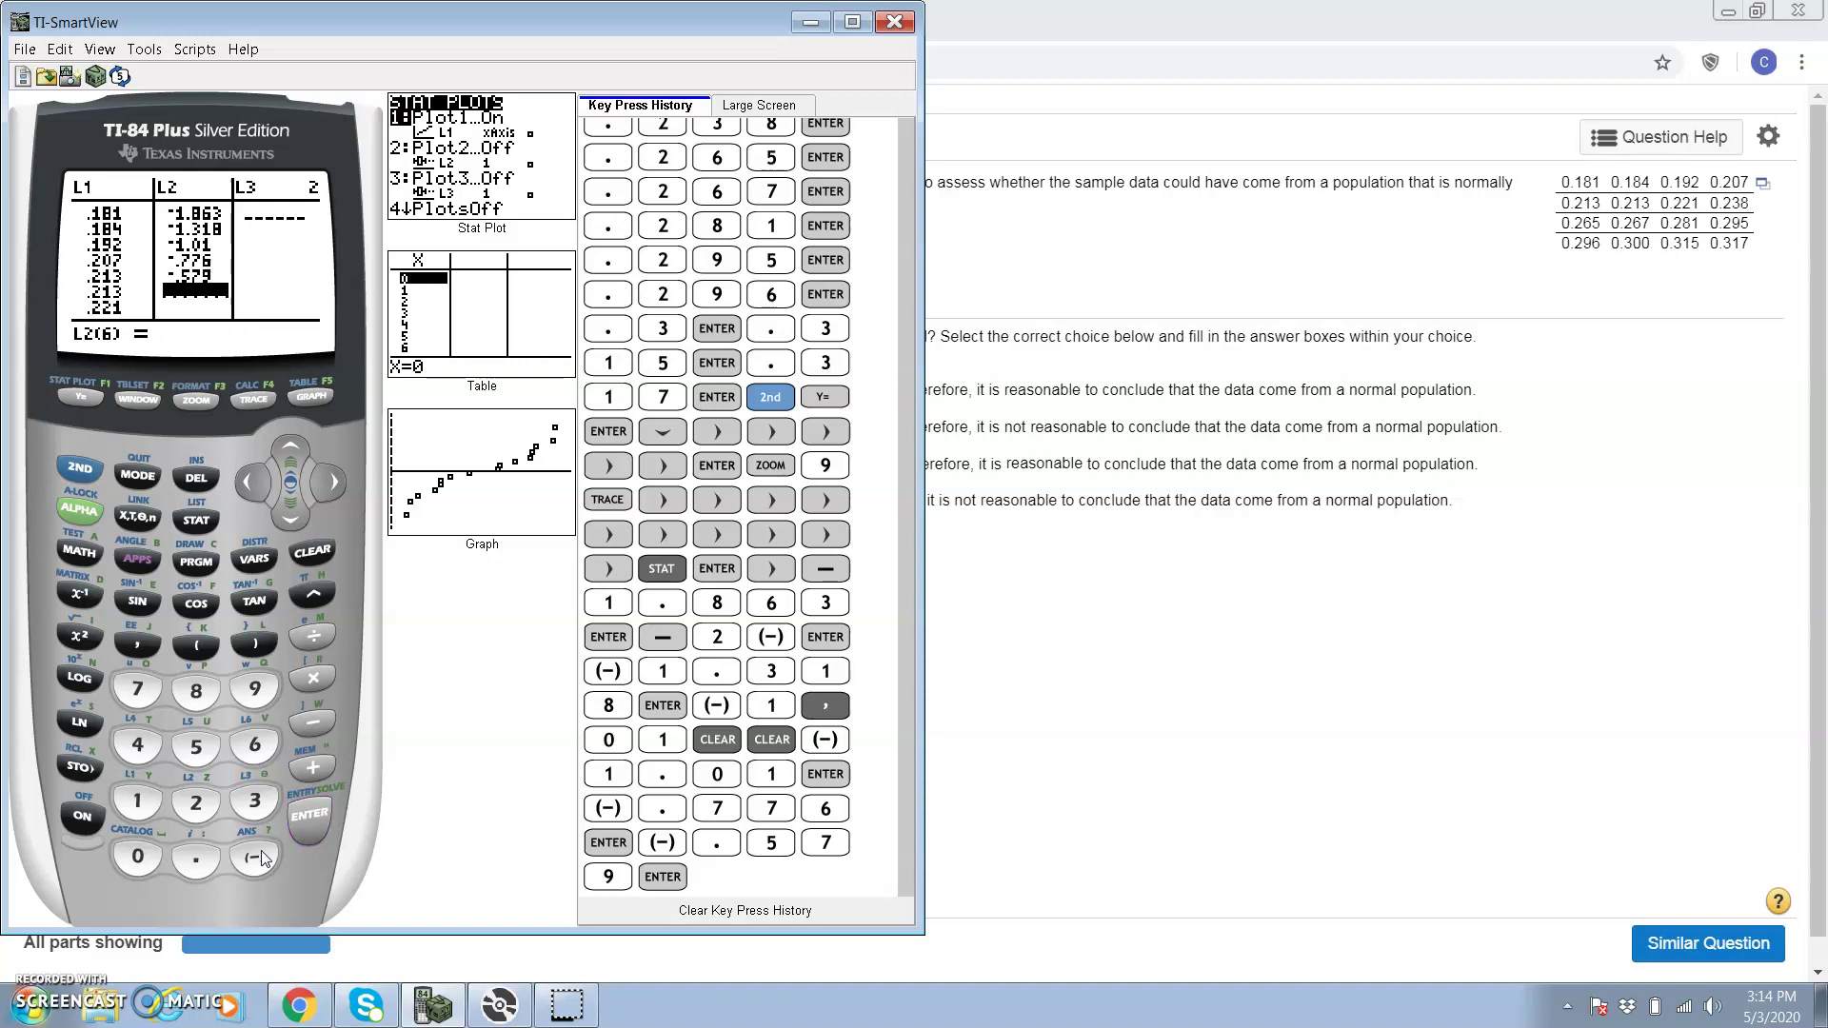
{"action": "left_click", "coordinate": [262, 858]}
{"action": "type", "text": ".402"}
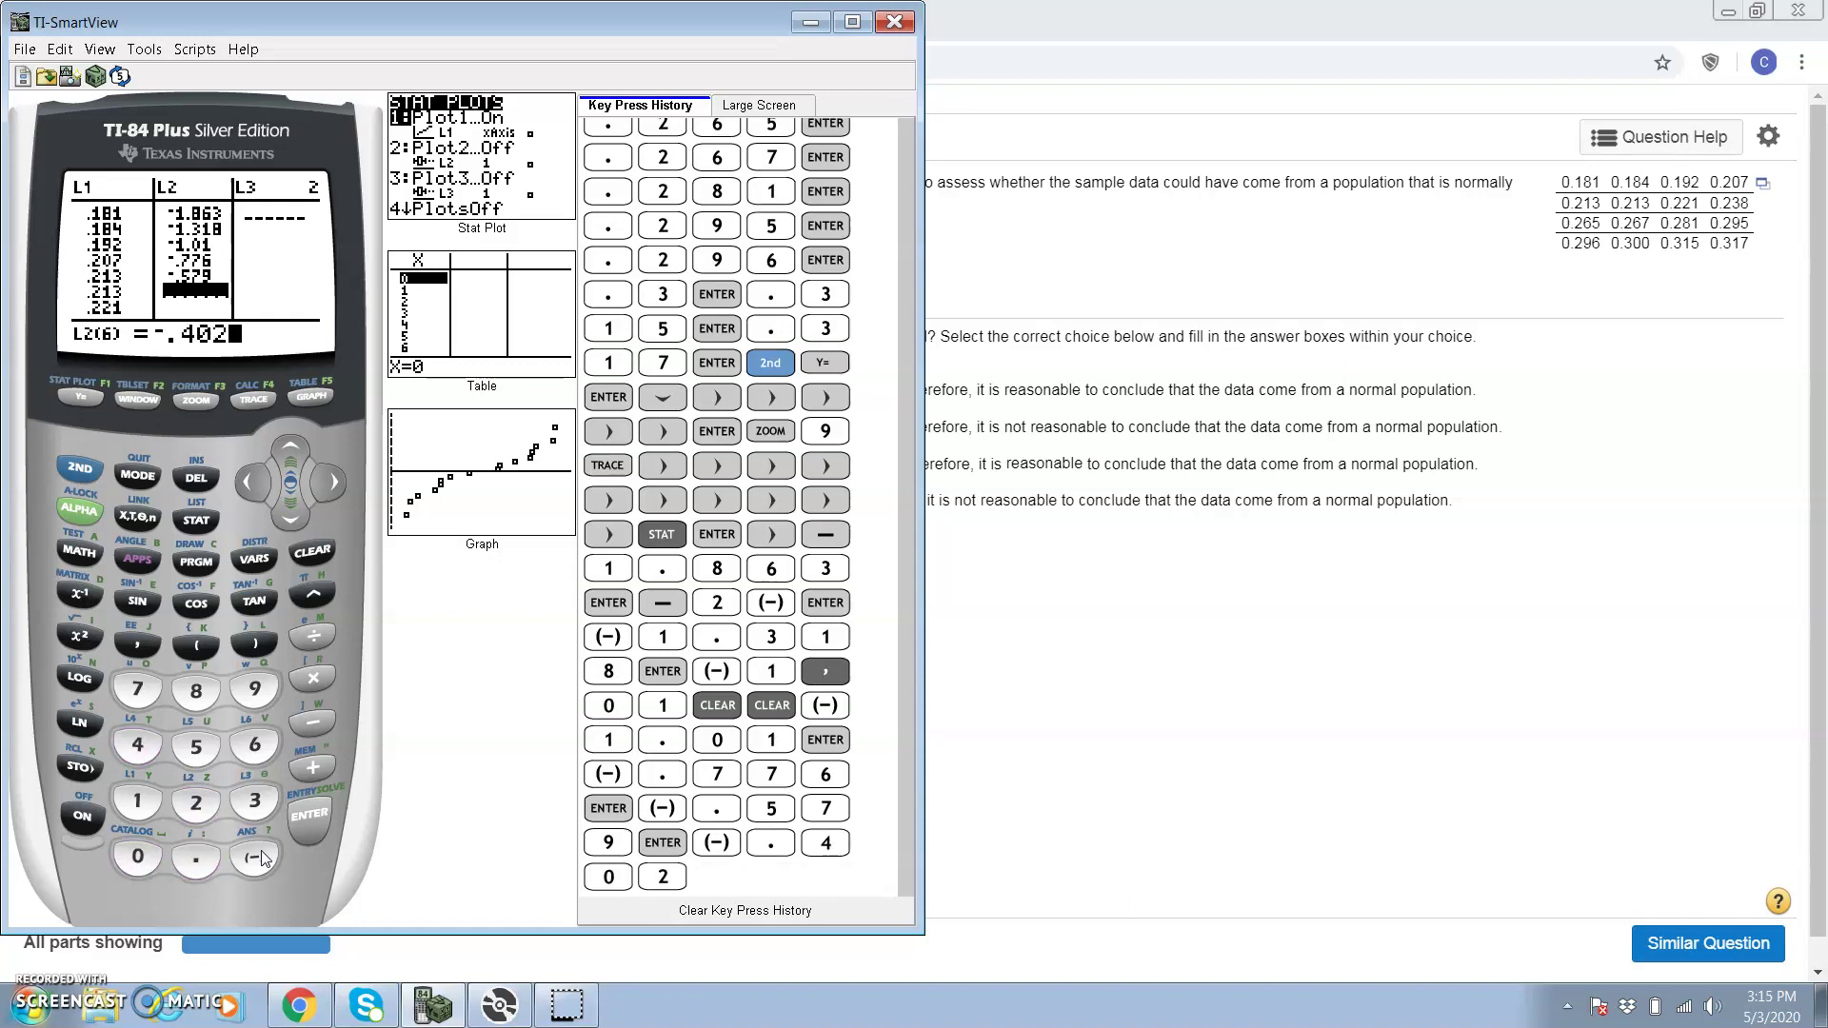
{"action": "key", "text": "Return"}
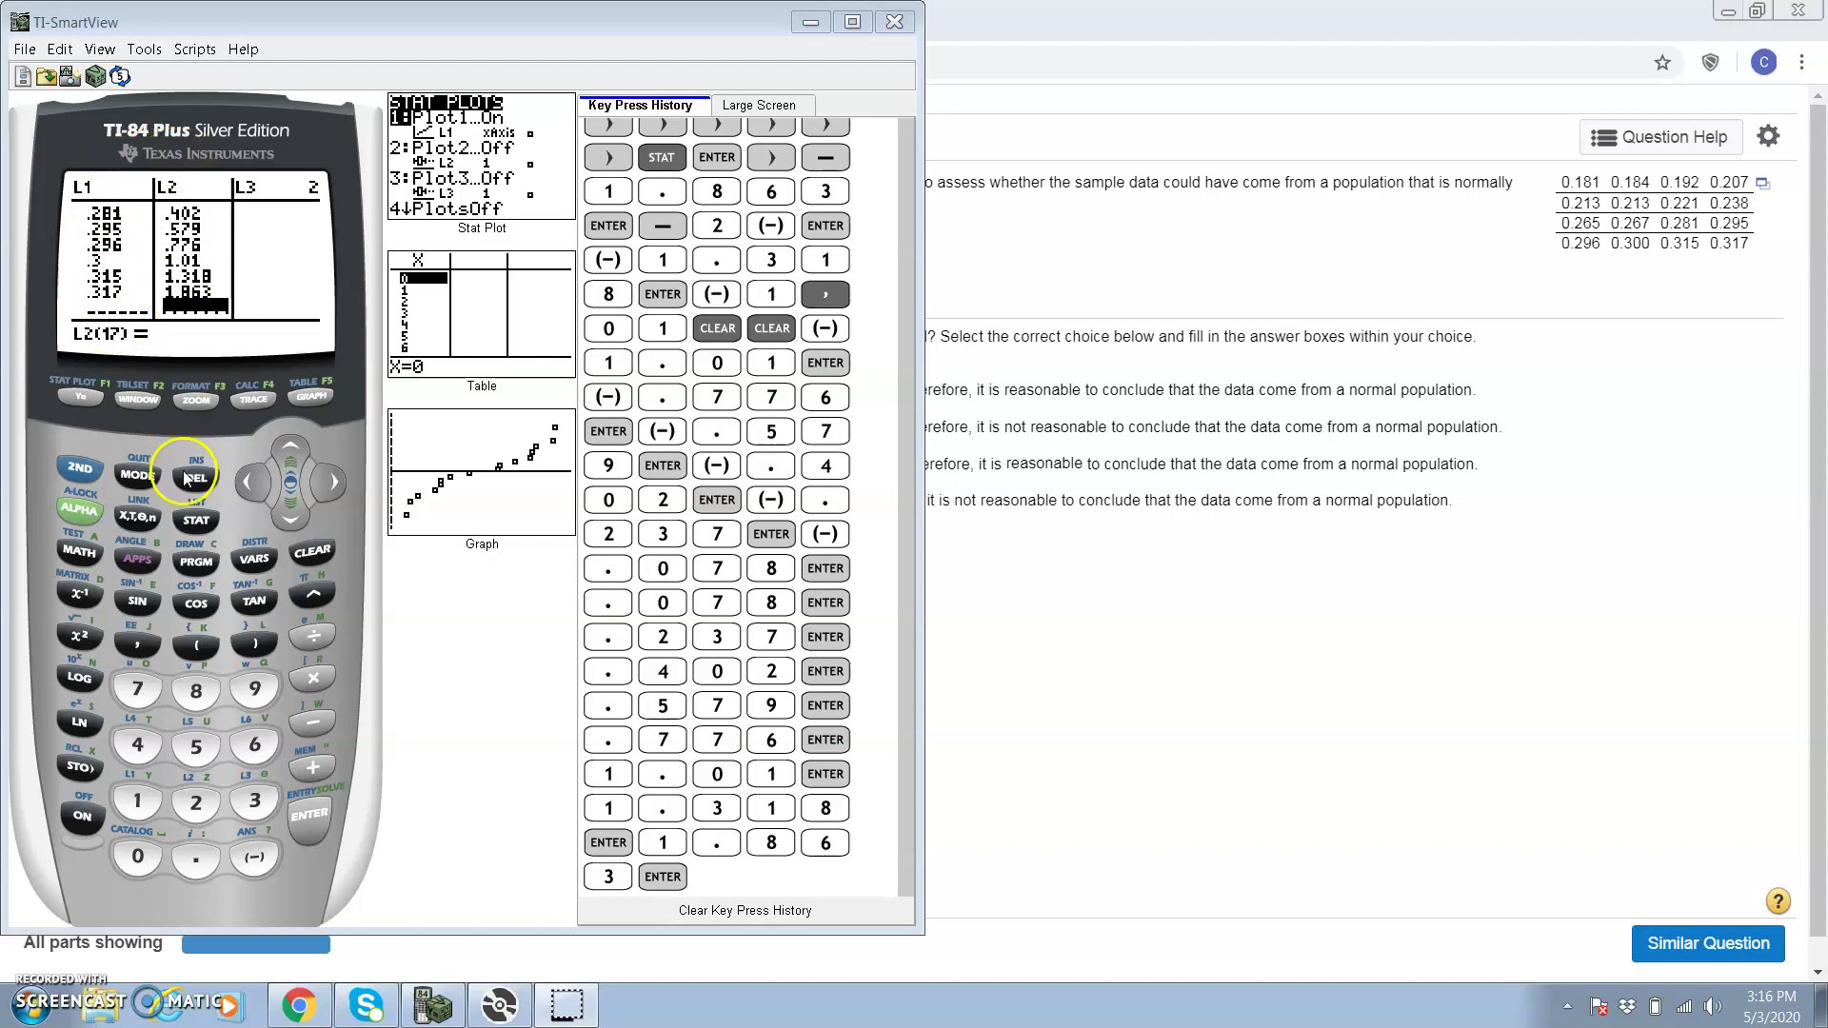
Run LinReg(ax+b) on the lists, giving r=.9639755952 and r²=.9292489482.
{"action": "left_click", "coordinate": [196, 524]}
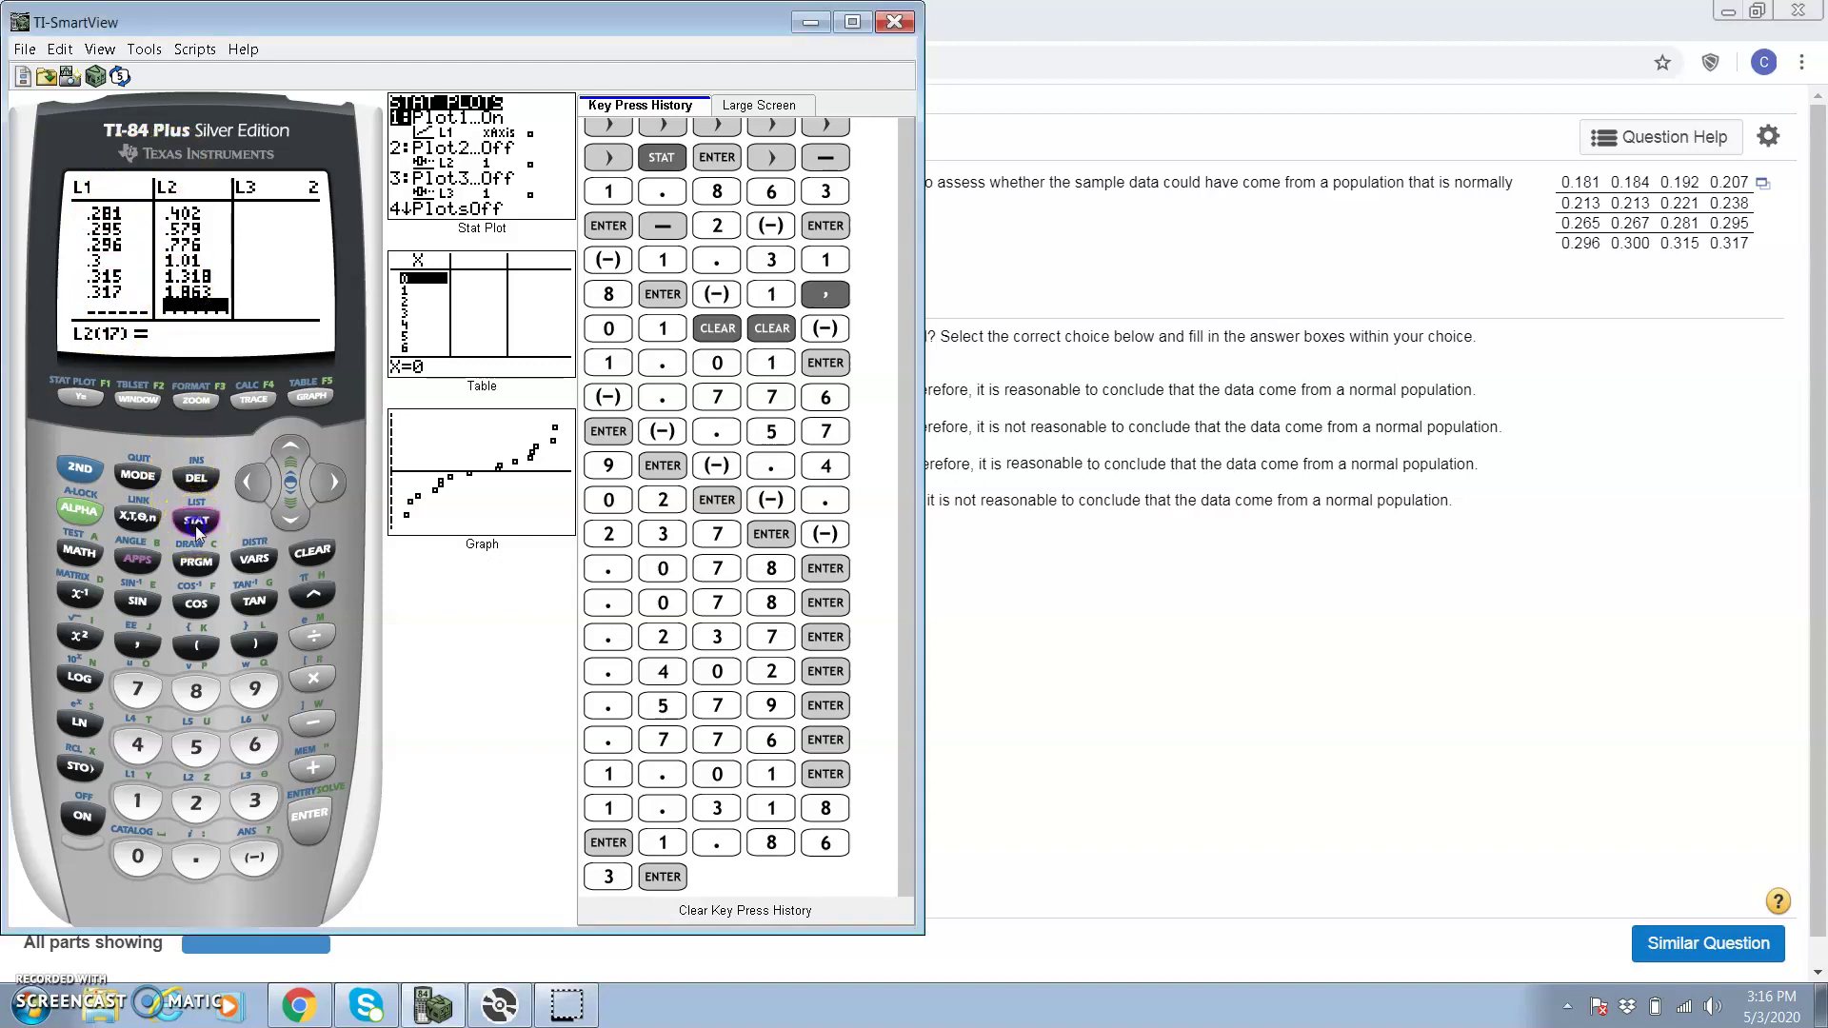
{"action": "left_click", "coordinate": [334, 482]}
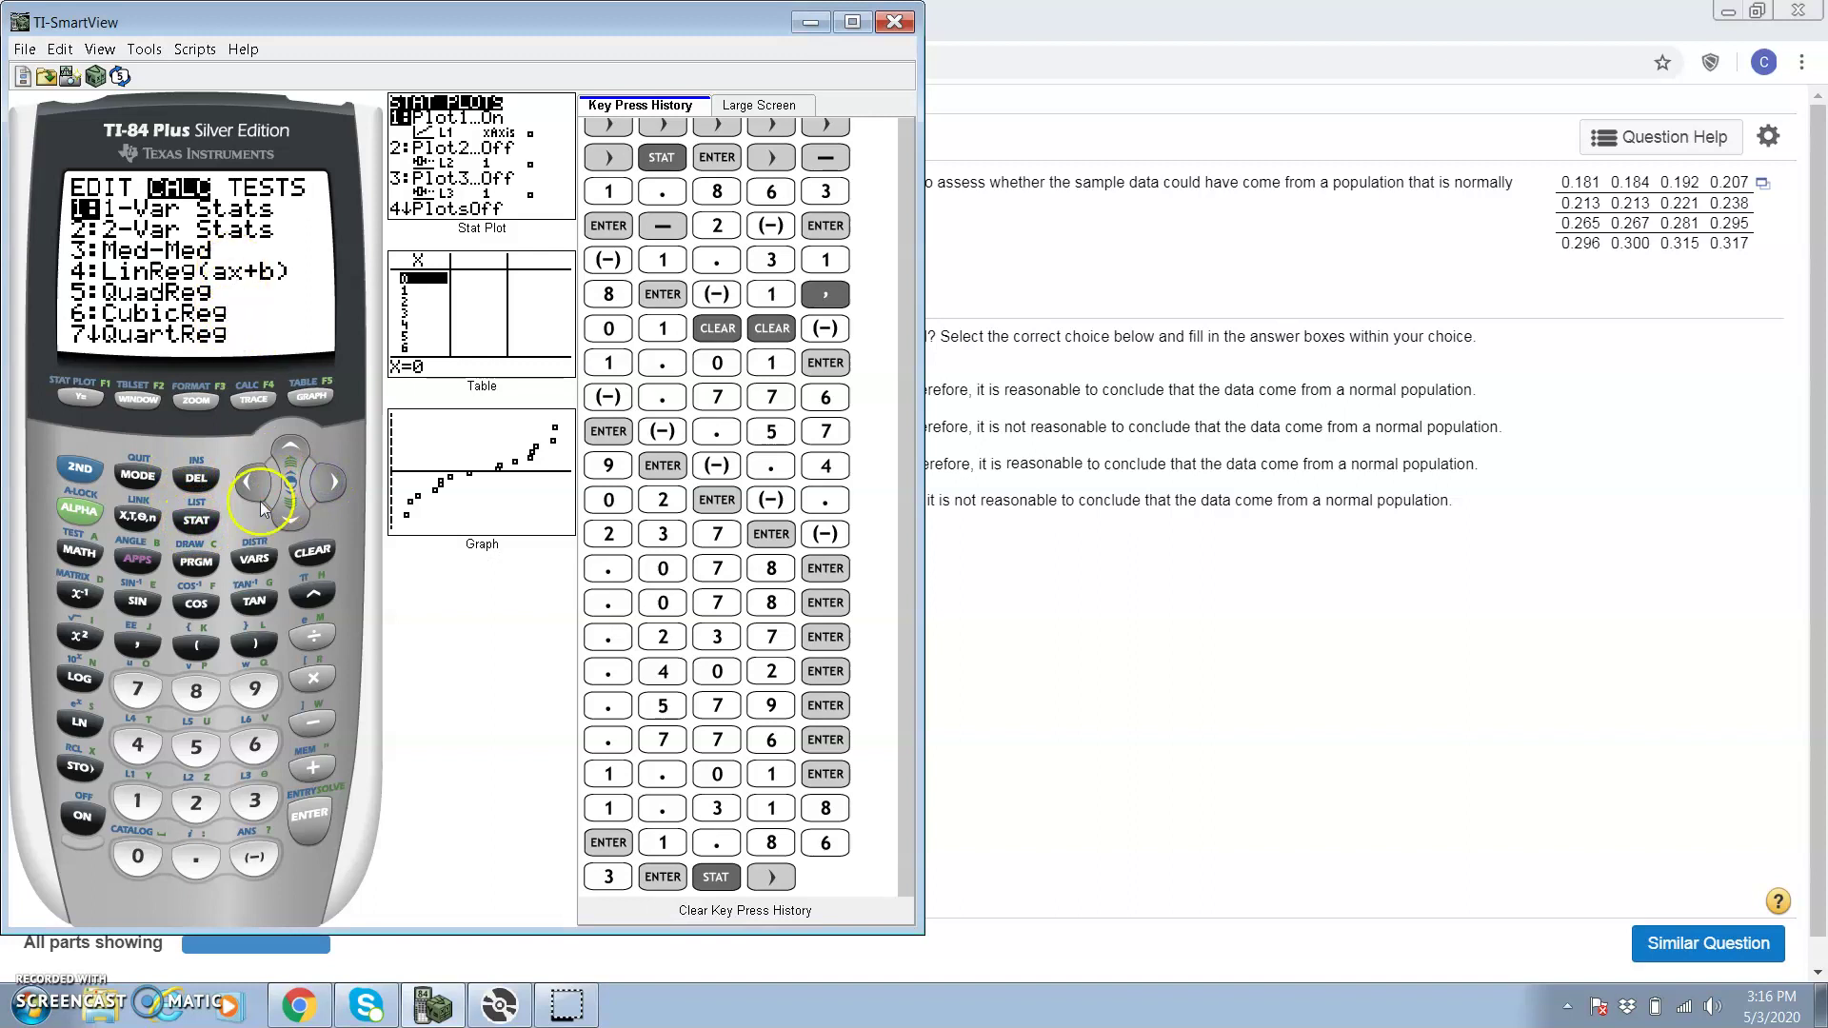
{"action": "left_click", "coordinate": [305, 514]}
{"action": "left_click", "coordinate": [305, 514]}
{"action": "left_click", "coordinate": [305, 514]}
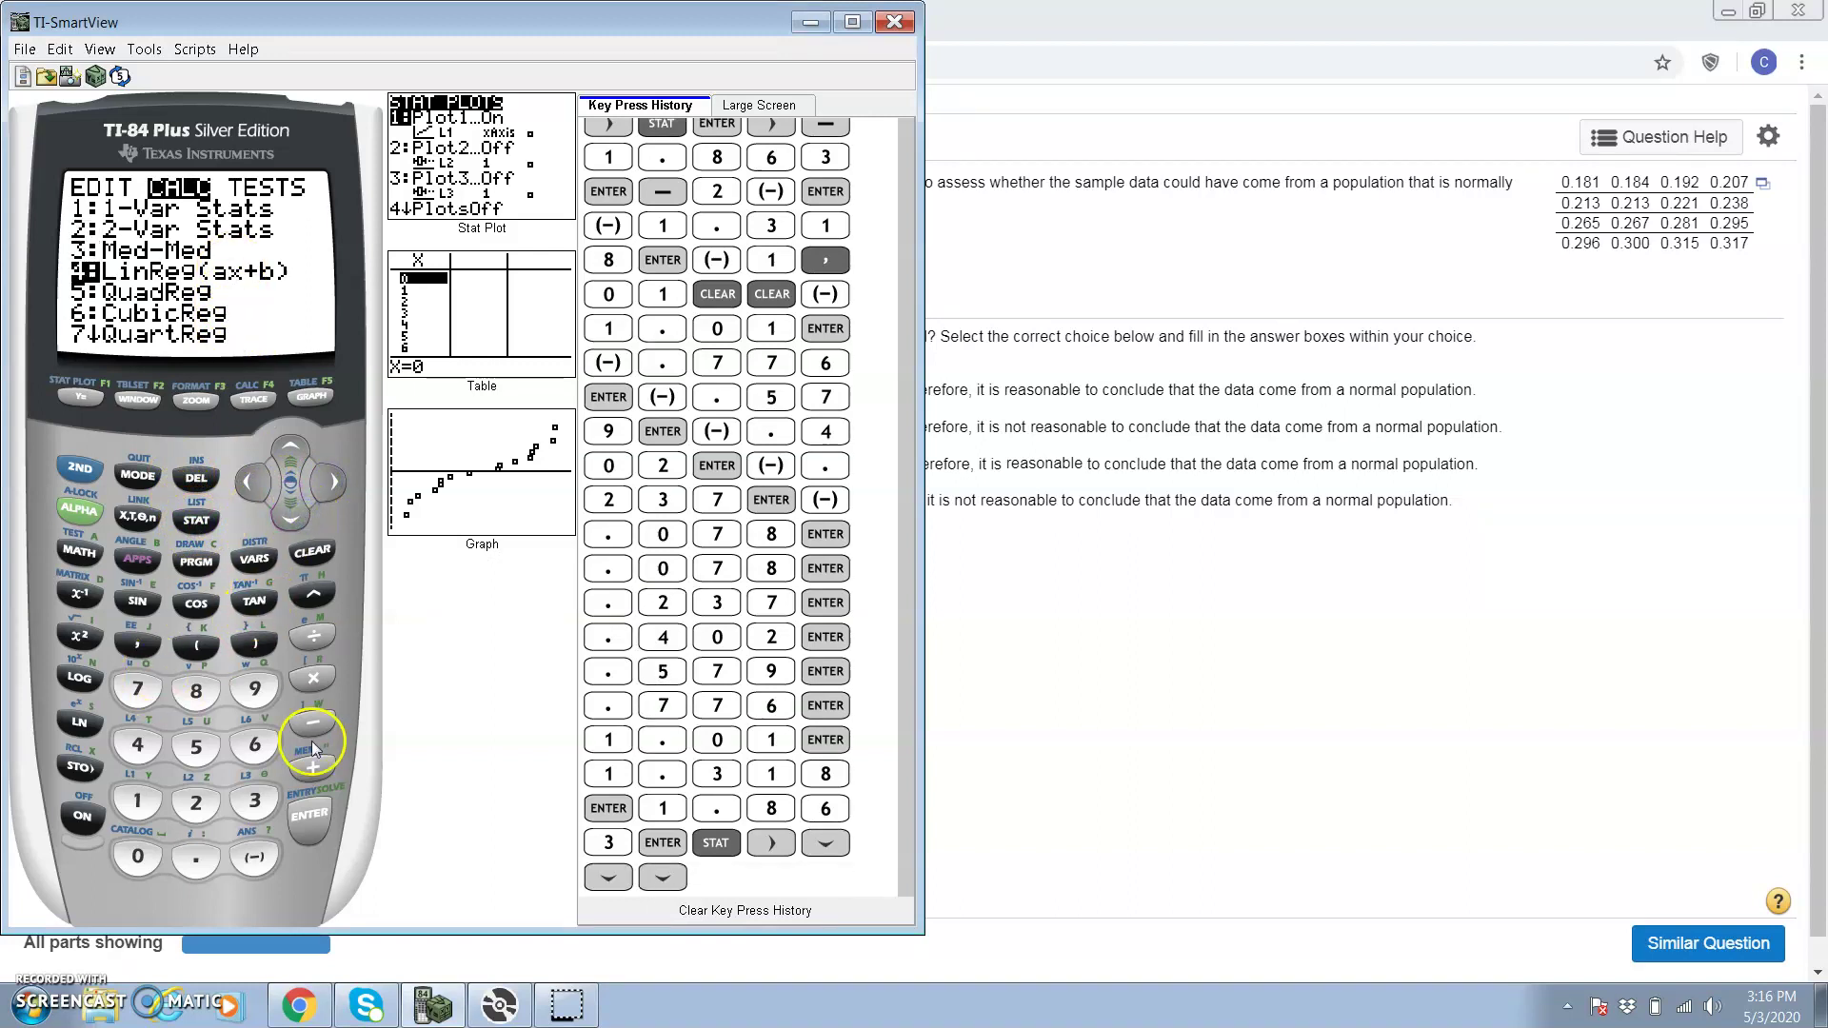
{"action": "left_click", "coordinate": [310, 815]}
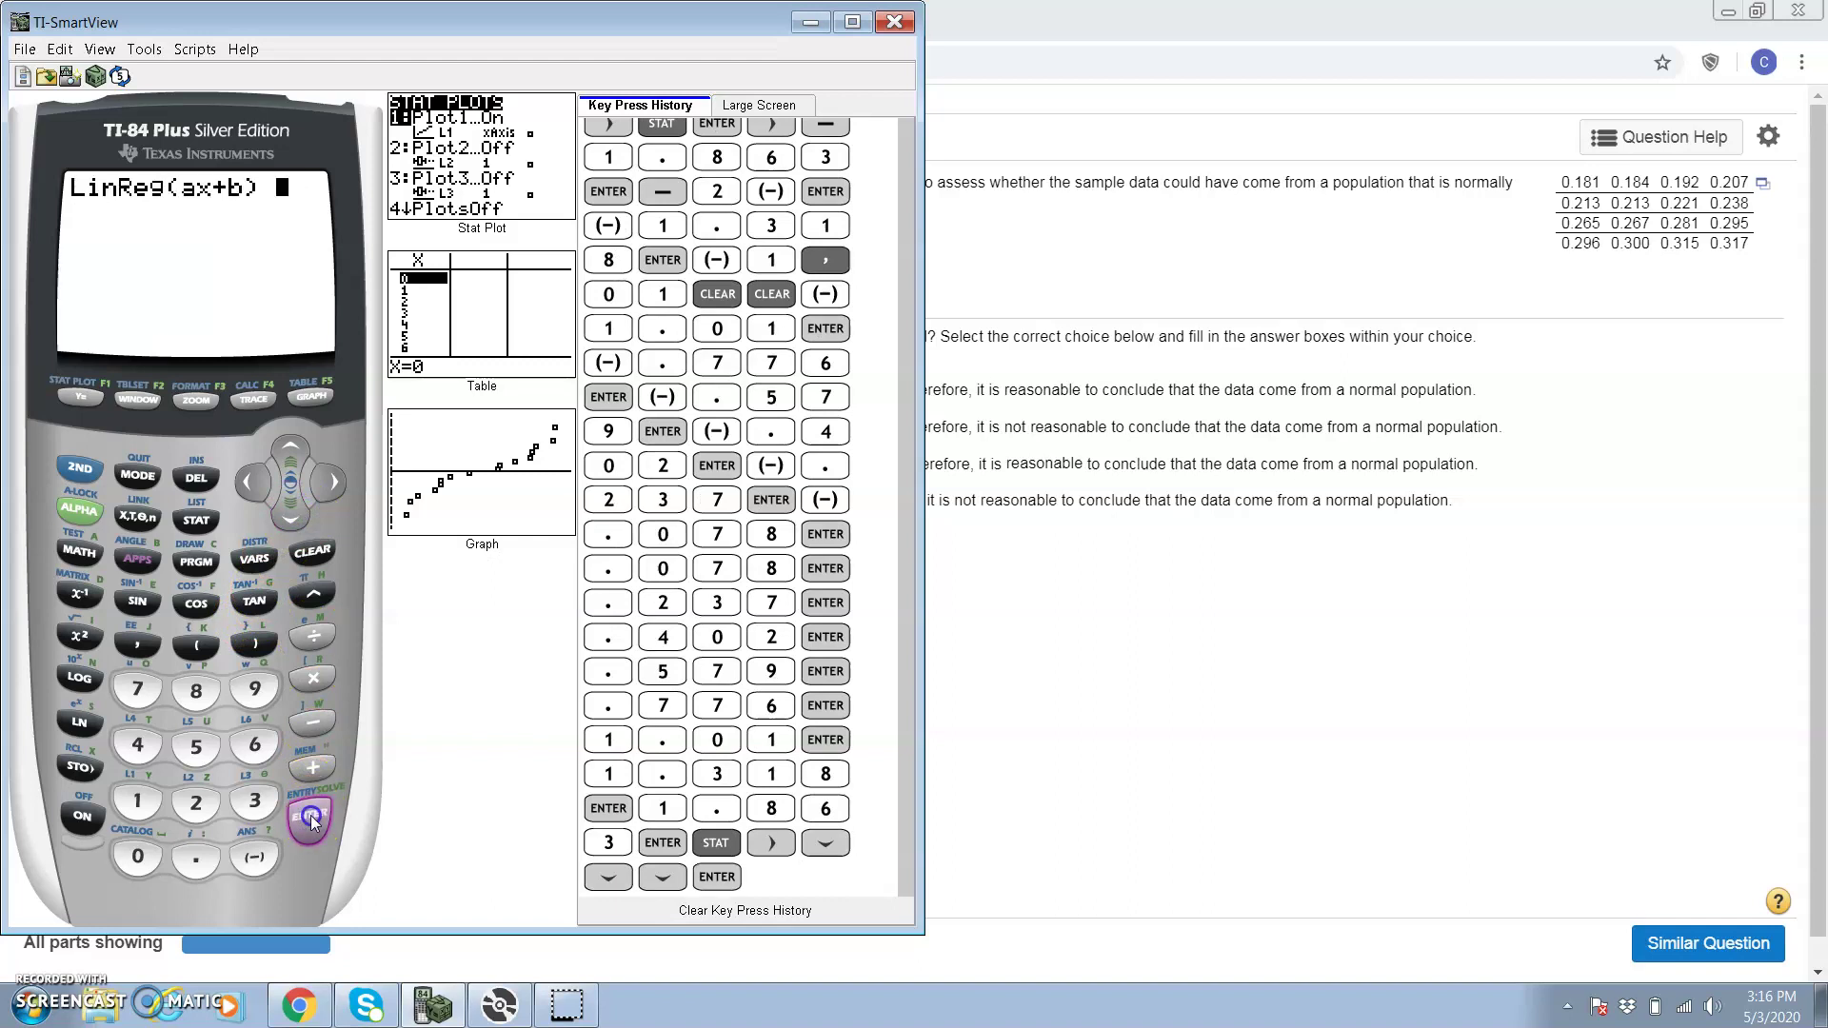
{"action": "left_click", "coordinate": [310, 816]}
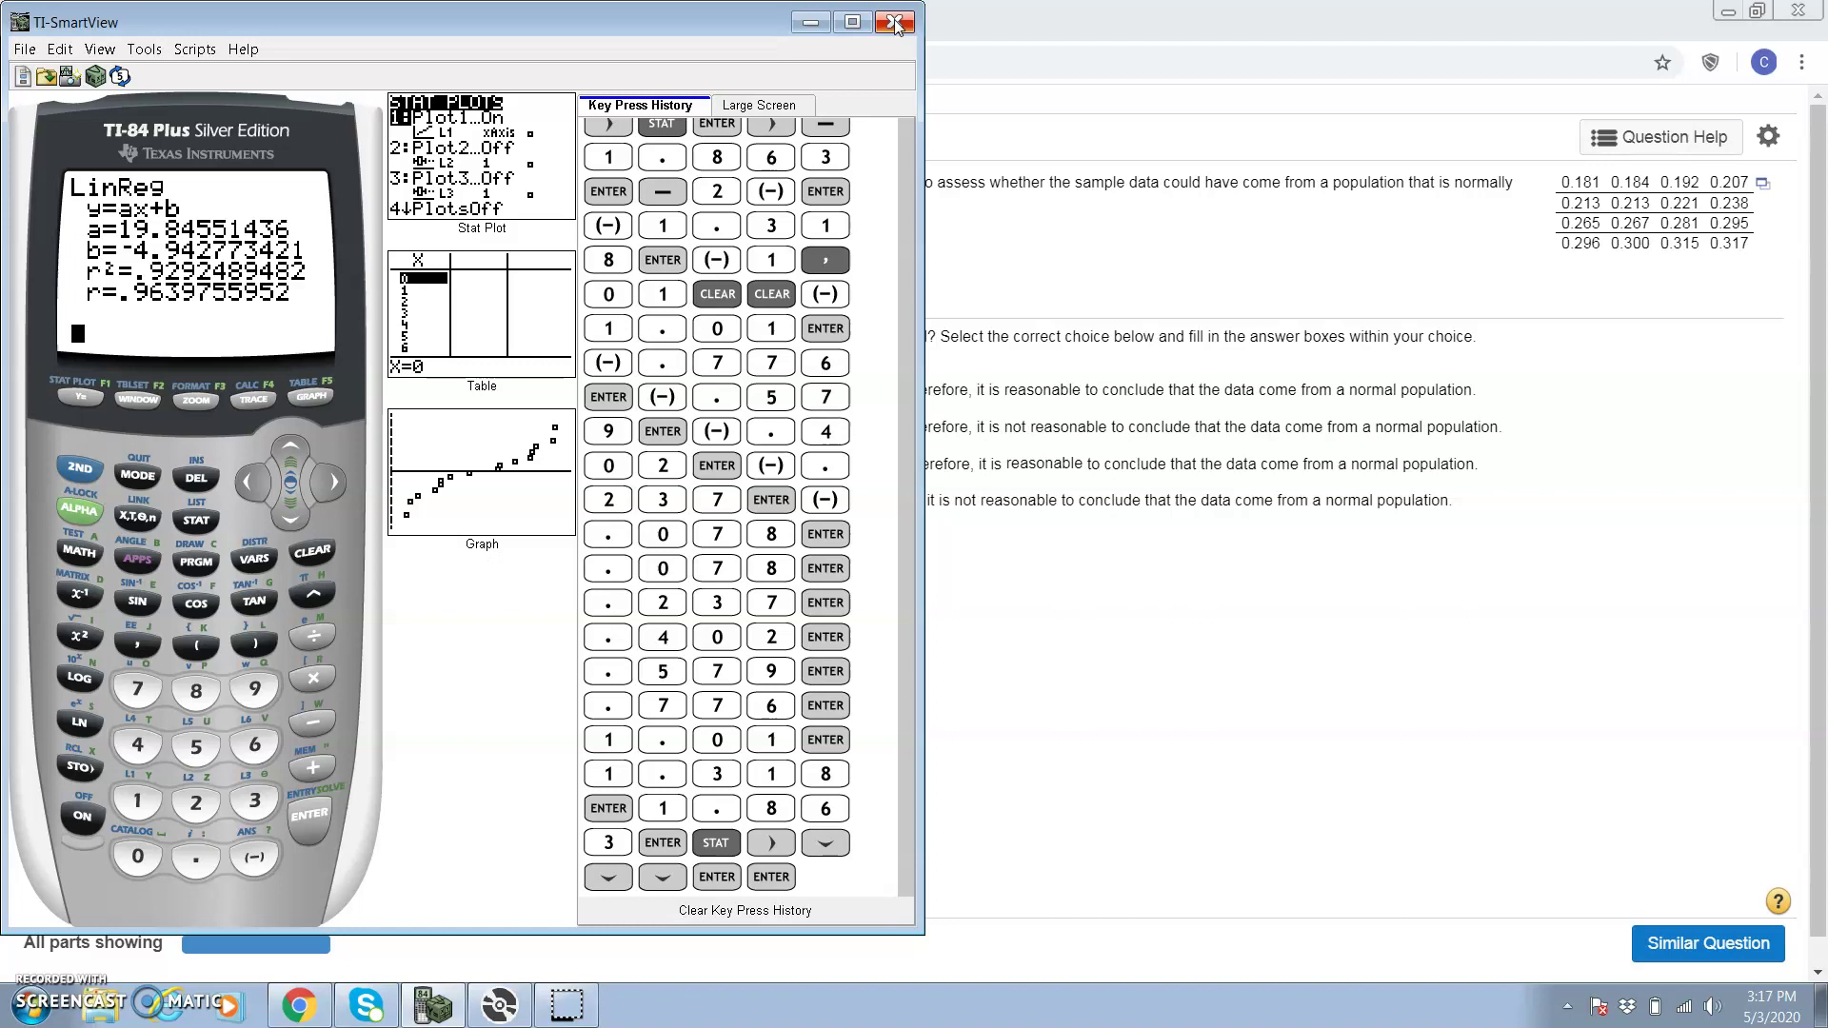
Close TI-SmartView and view MathXL's critical values table, showing 0.944 for sample size 17.
{"action": "left_click", "coordinate": [894, 23]}
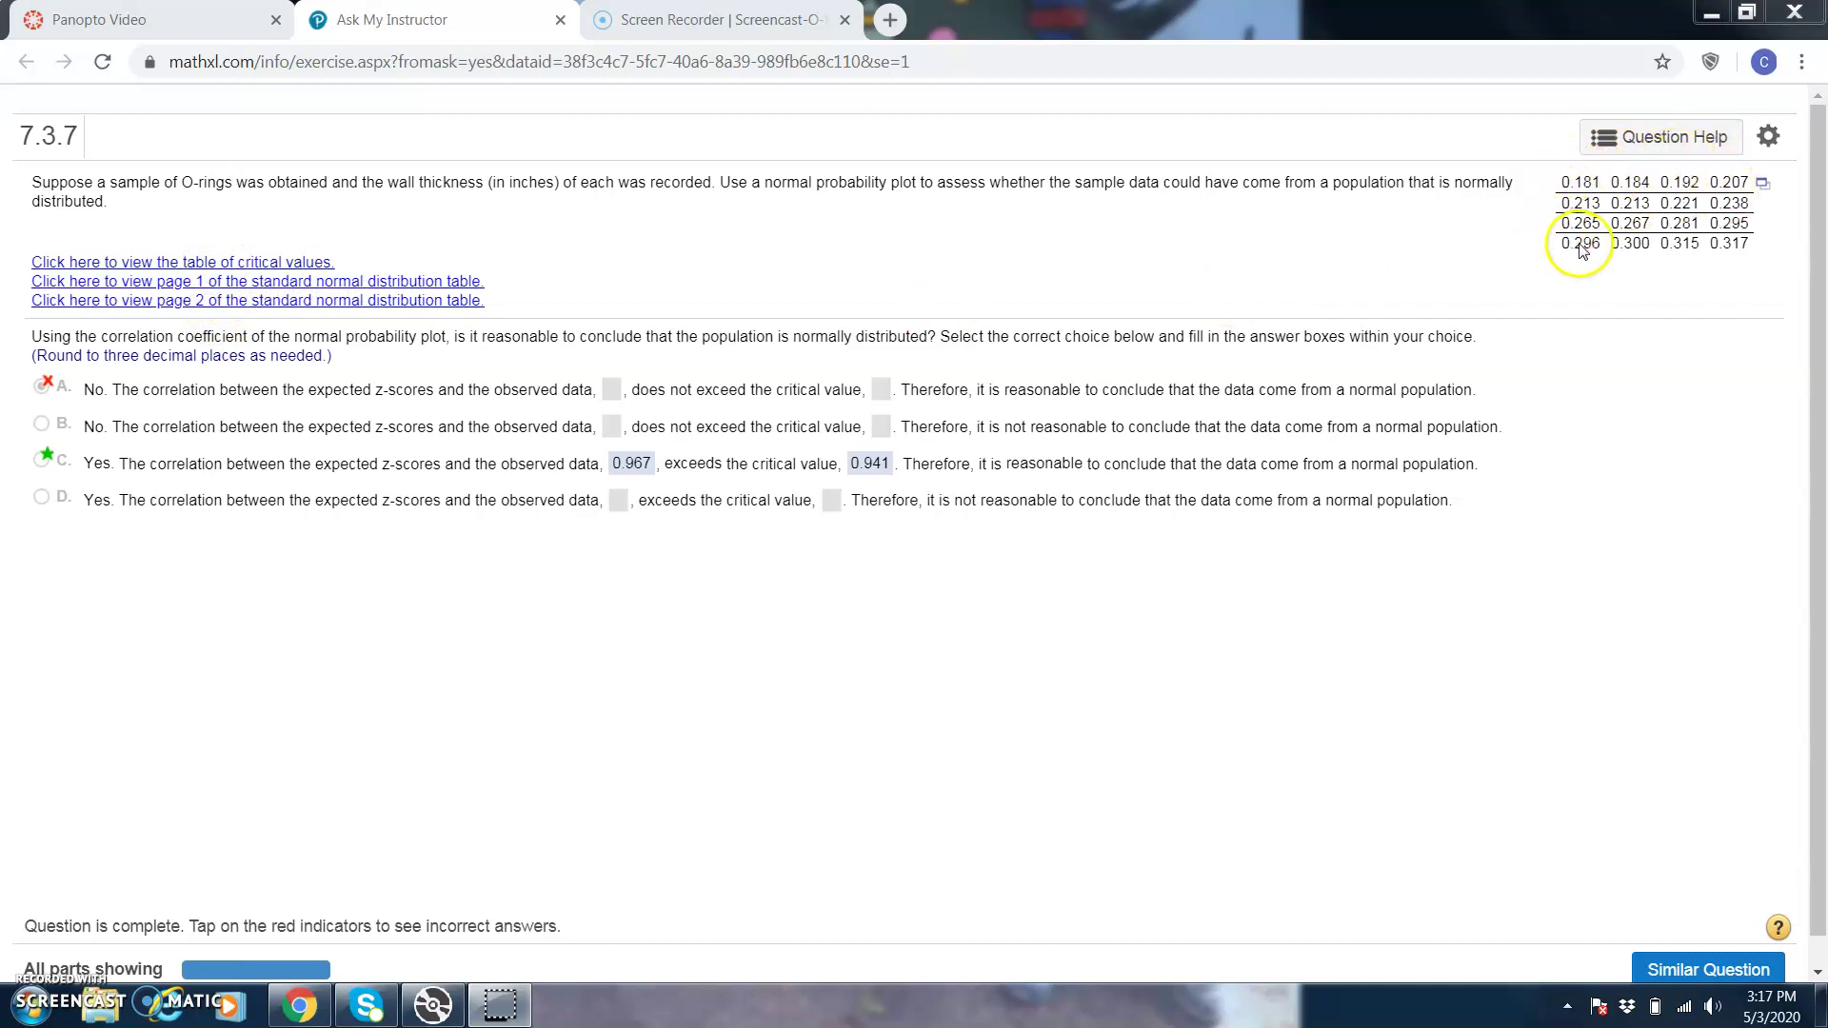
{"action": "left_click", "coordinate": [237, 268]}
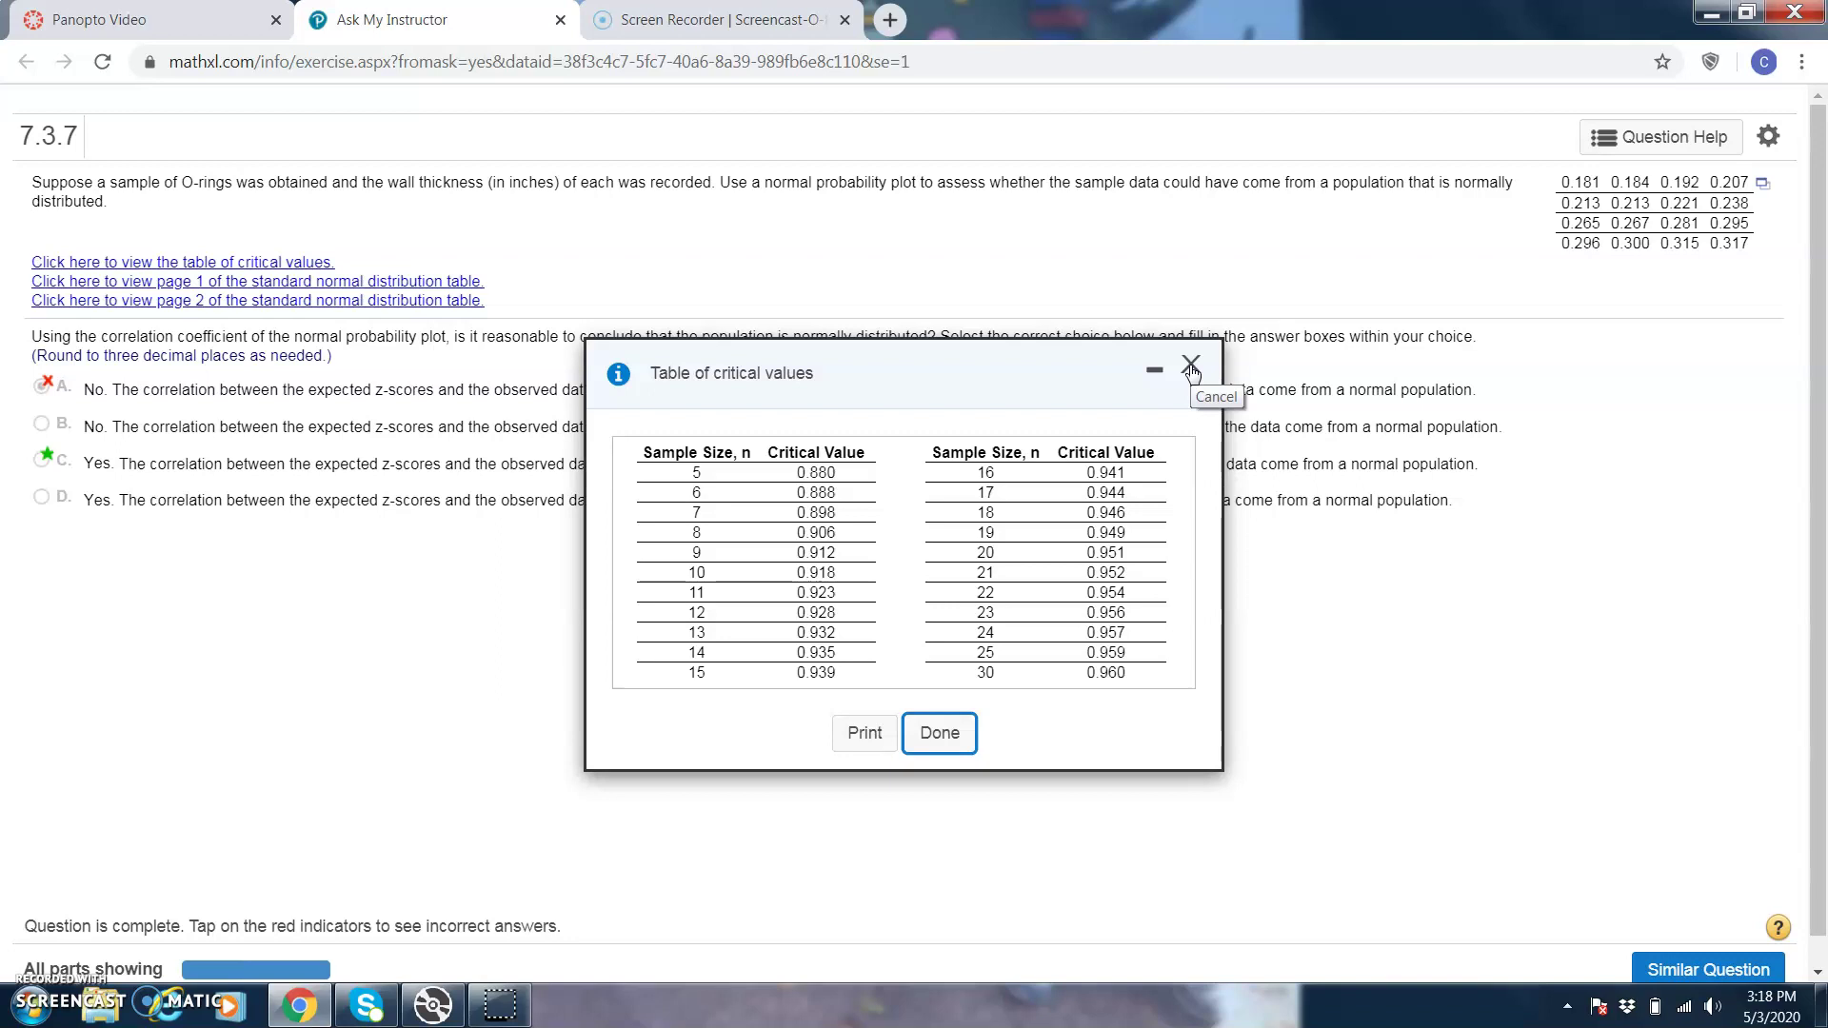
Dismiss the critical values table with Done, leaving choice C (0.967, 0.941) visible.
{"action": "left_click", "coordinate": [955, 735]}
{"action": "left_click", "coordinate": [957, 736]}
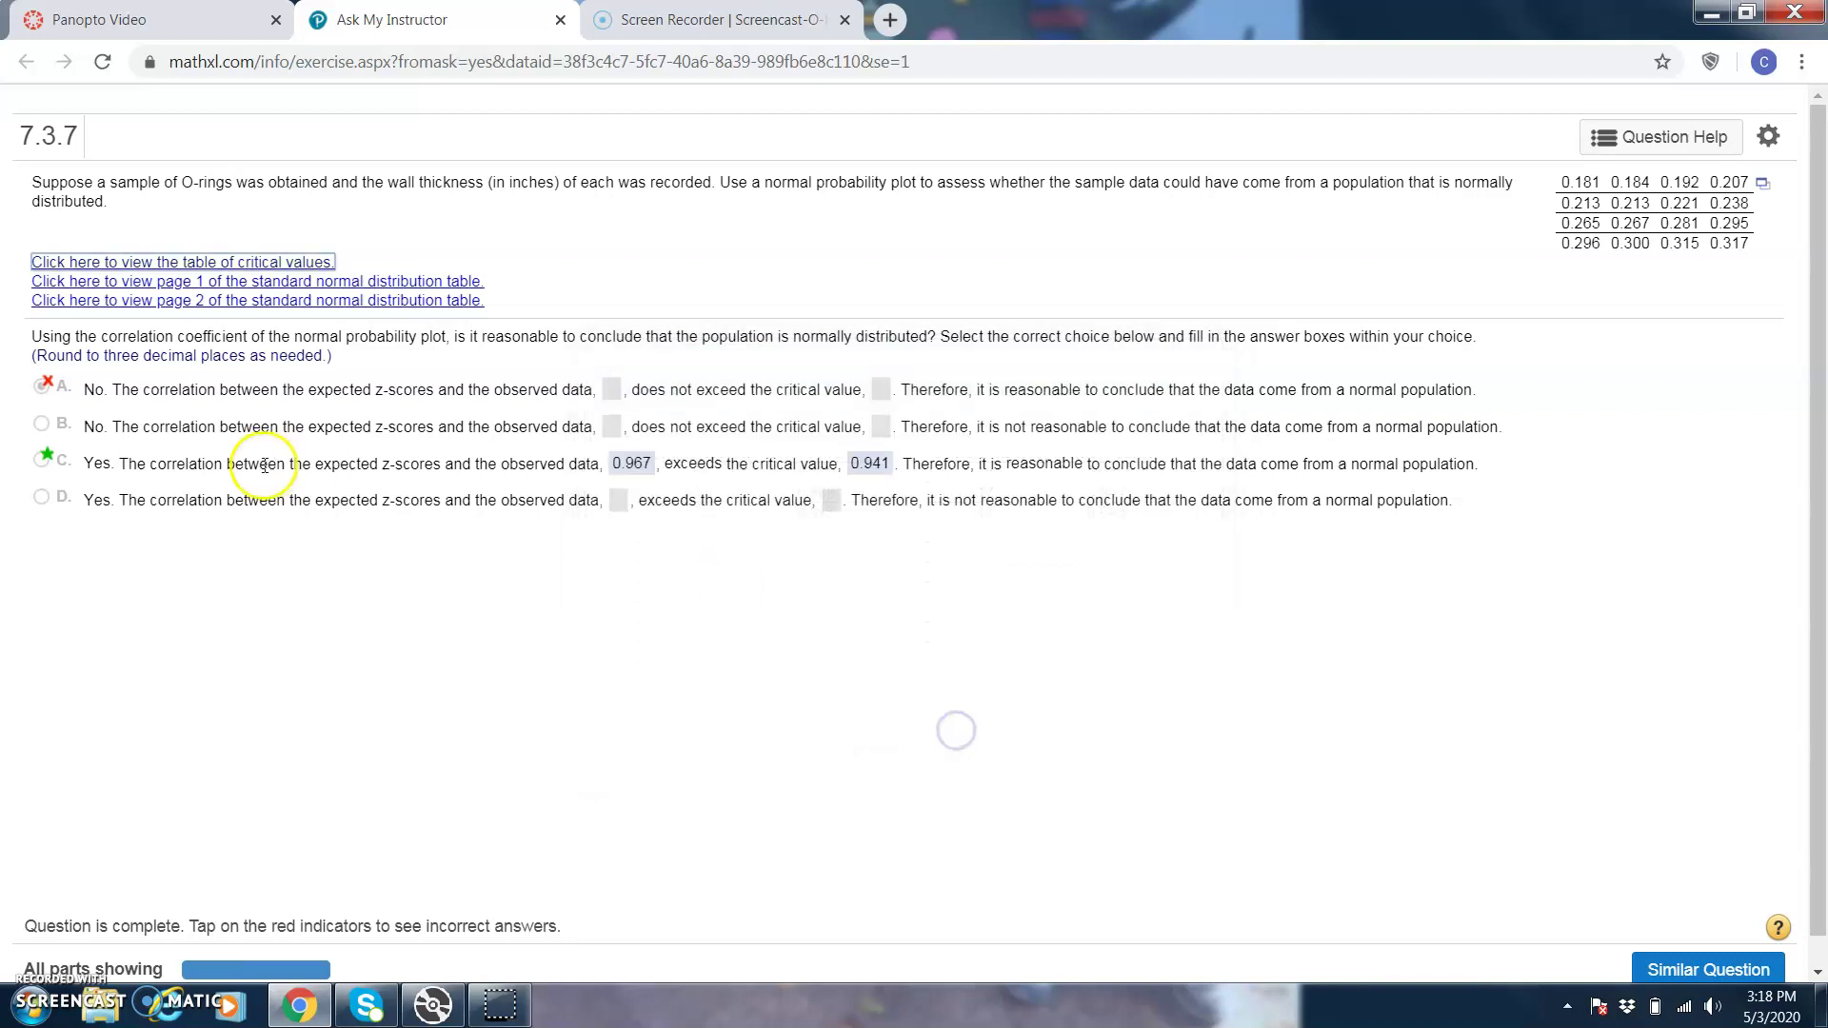